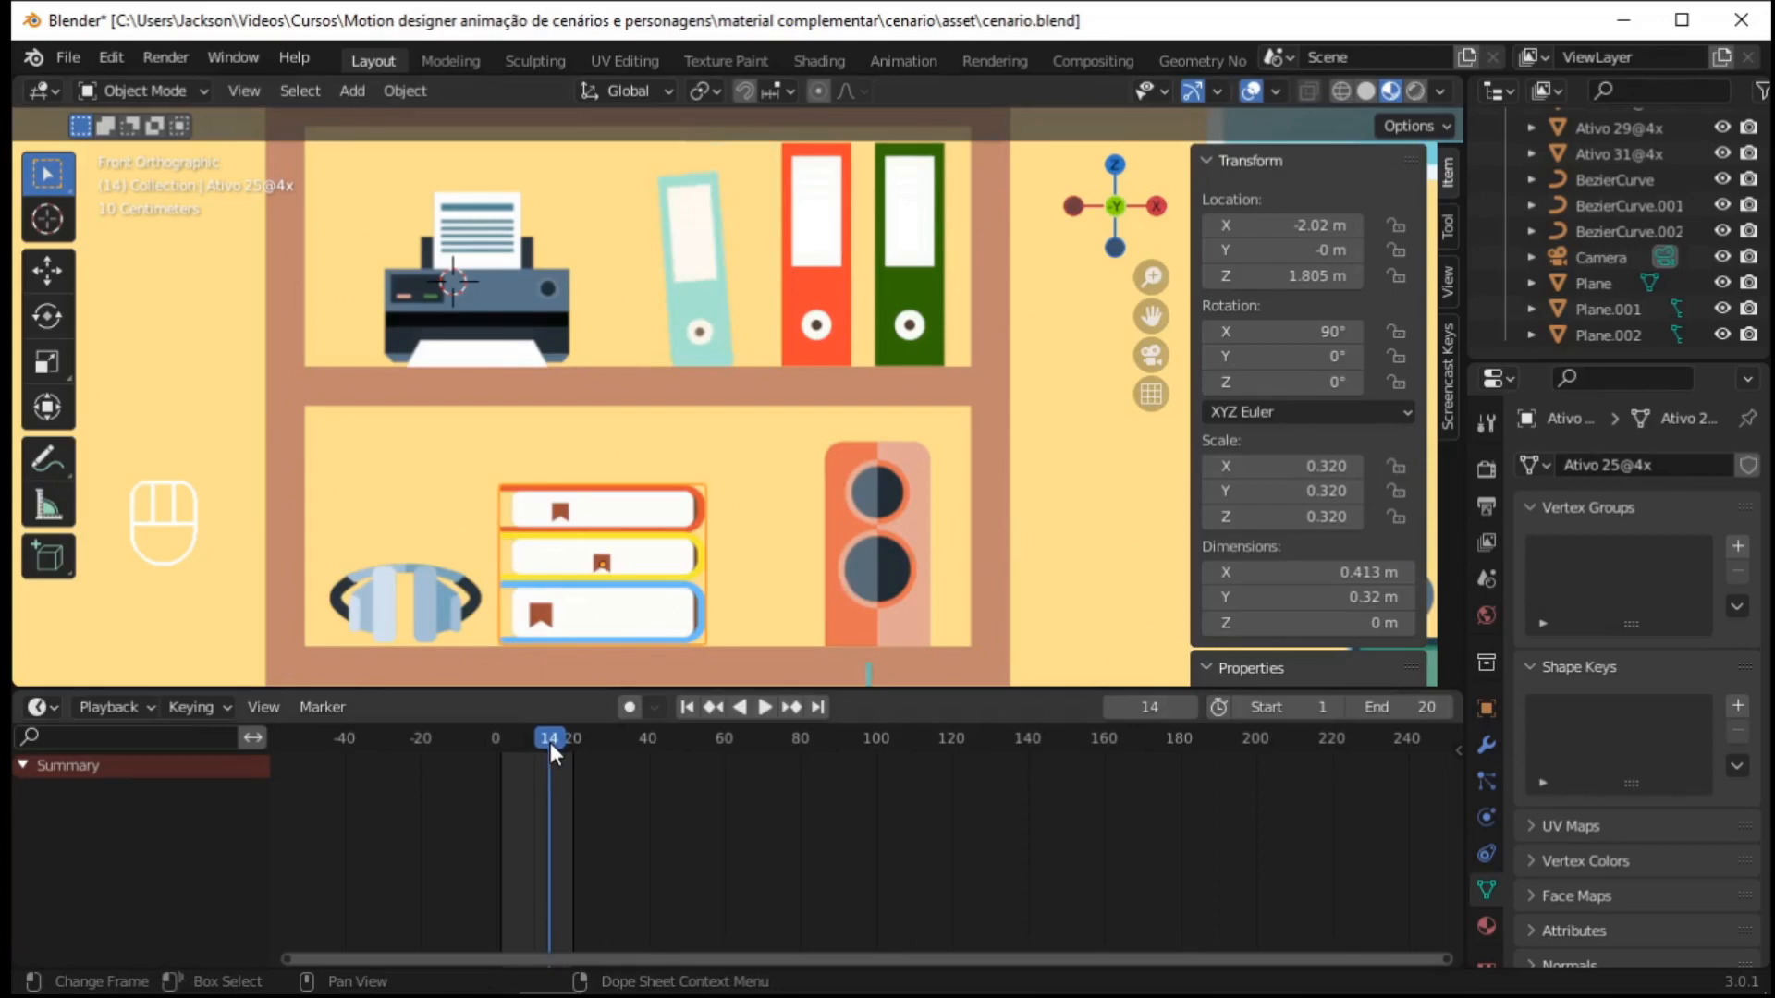
# At frame 16, insert a Location, Rotation & Scale keyframe and an opacidade keyframe for the orange speaker on the lowest shelf
pyautogui.press('space')
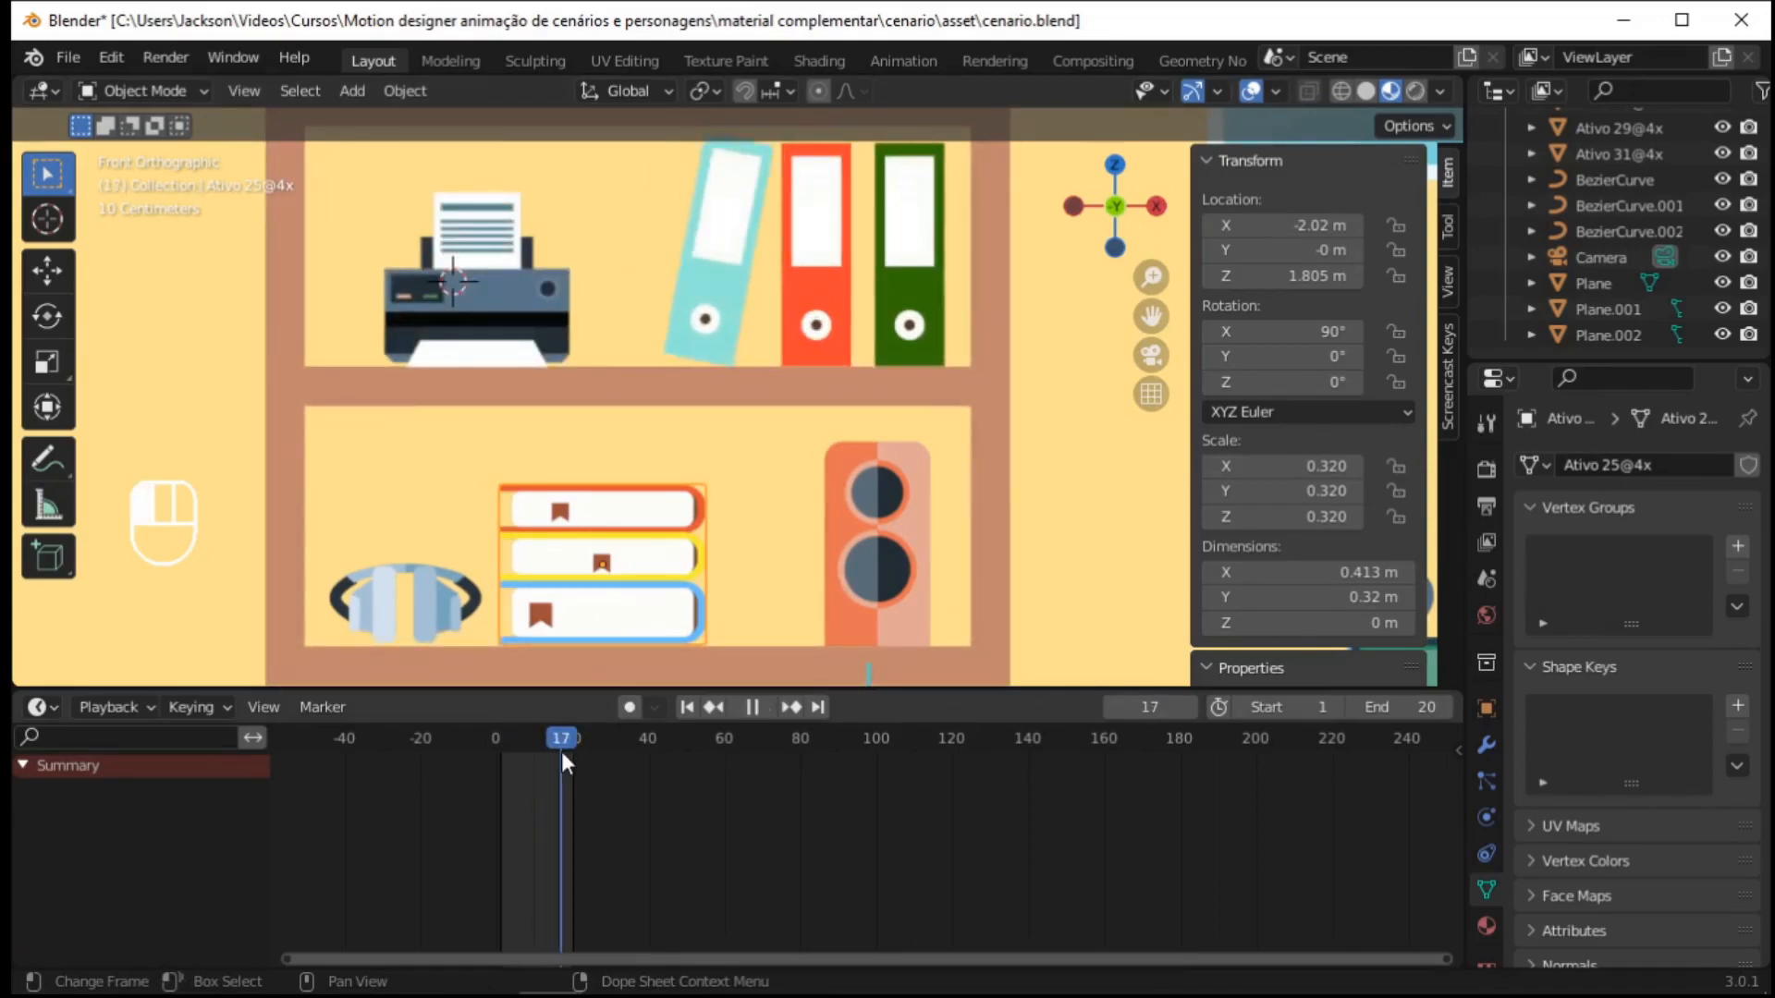
pyautogui.press('space')
pyautogui.click(917, 605)
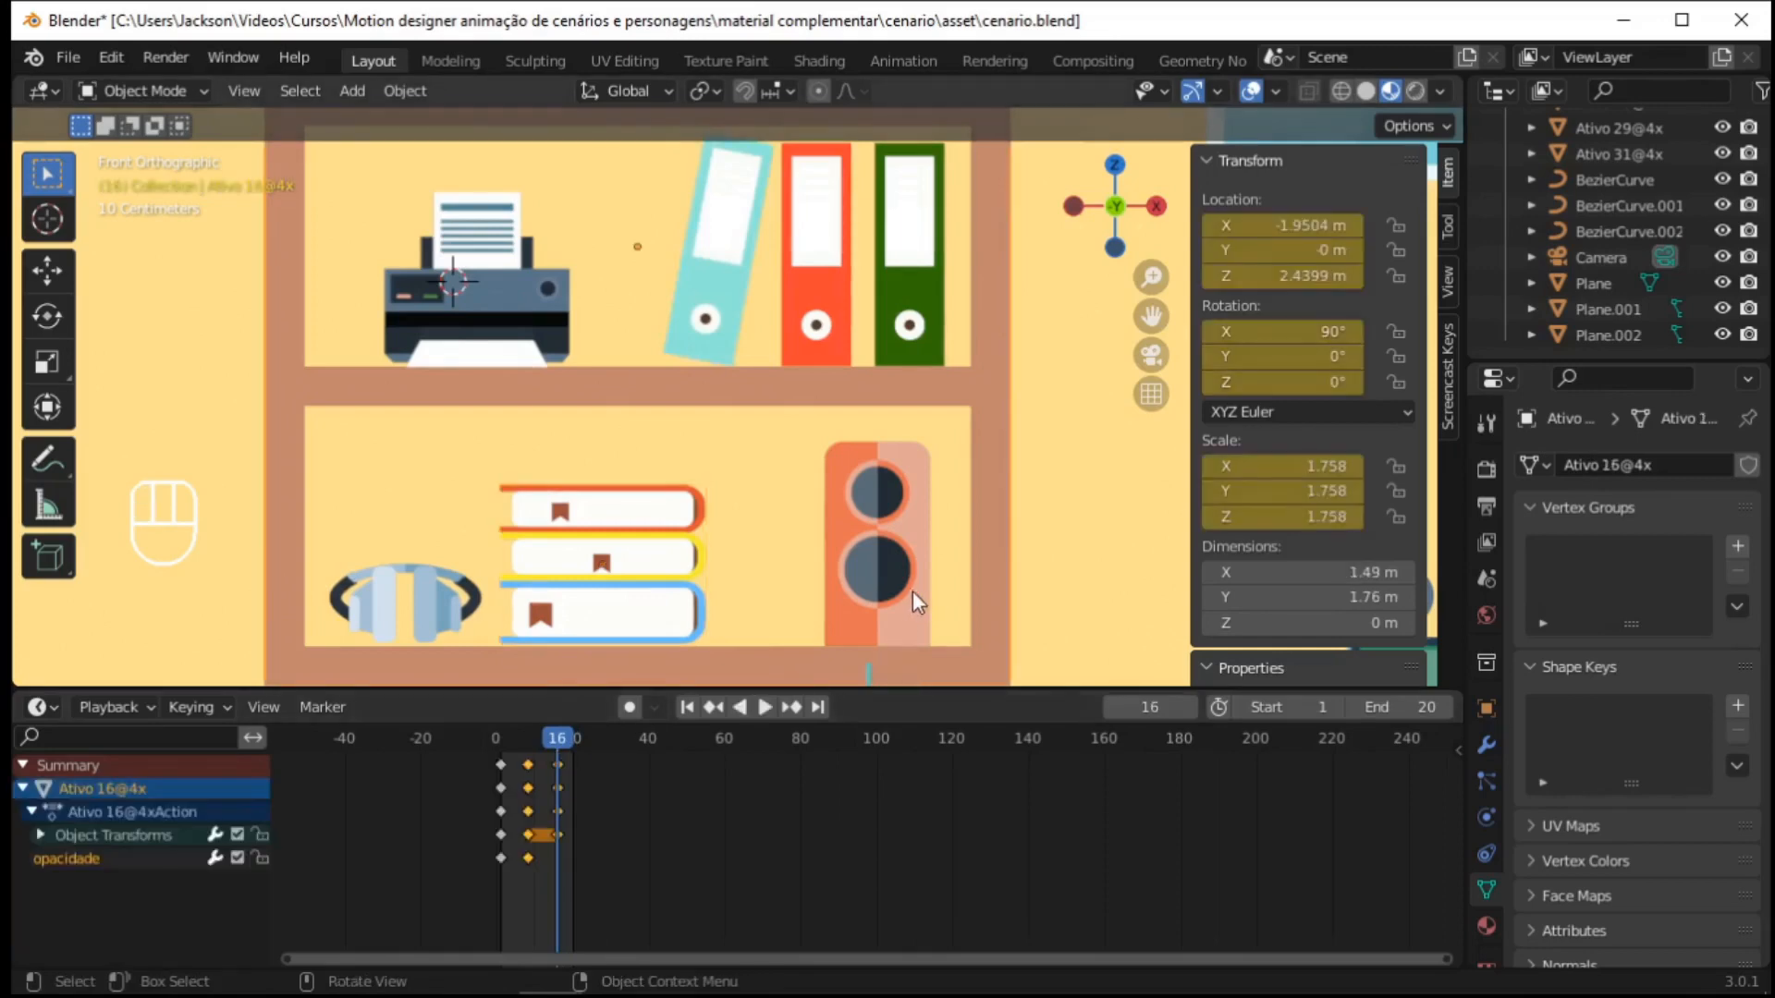
pyautogui.click(879, 551)
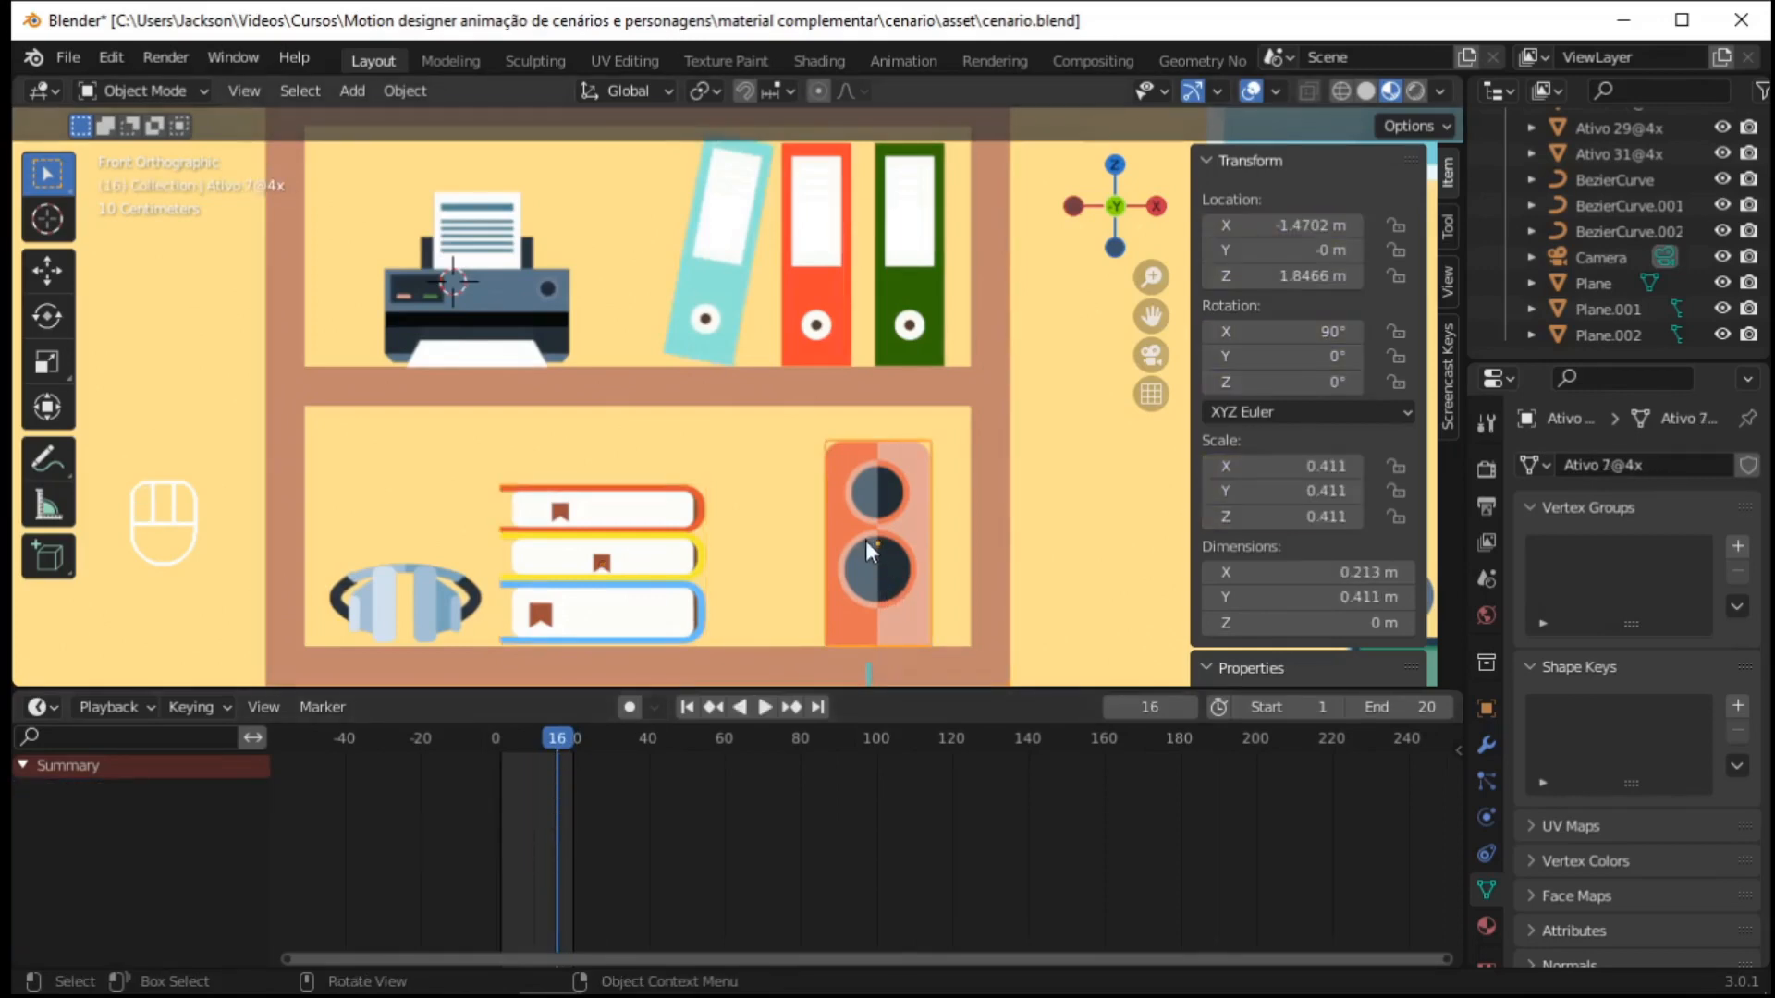
pyautogui.press('i')
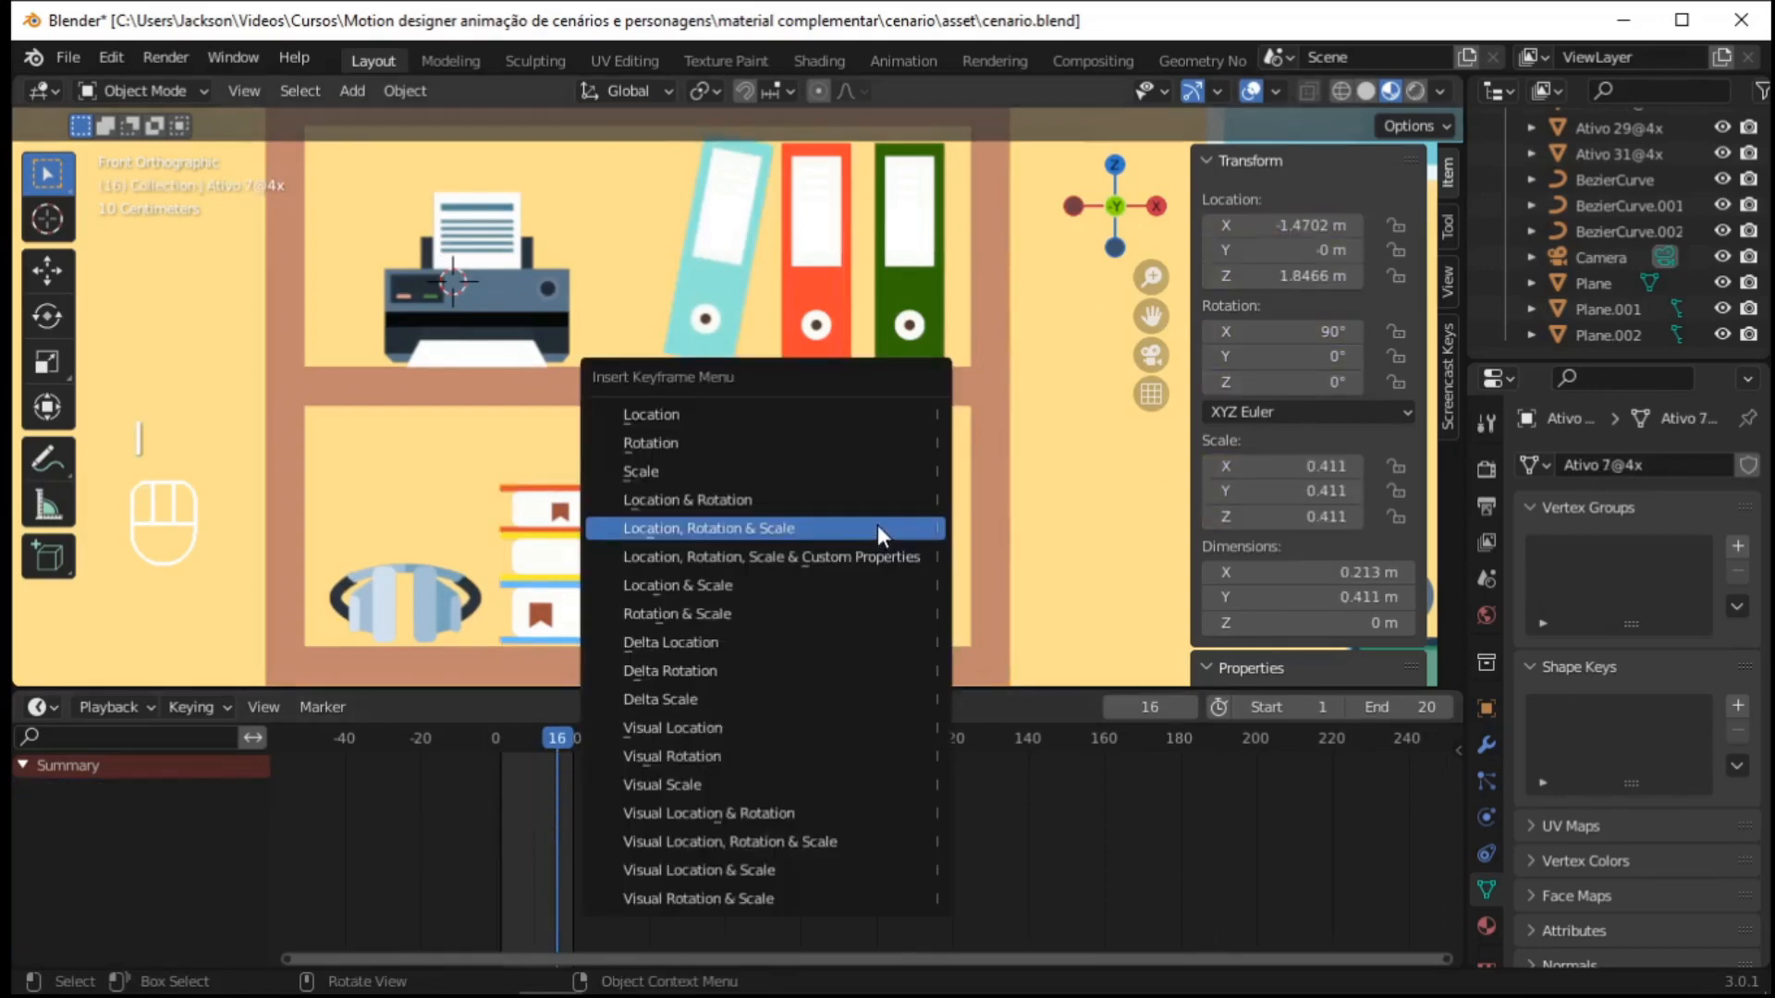
pyautogui.click(878, 525)
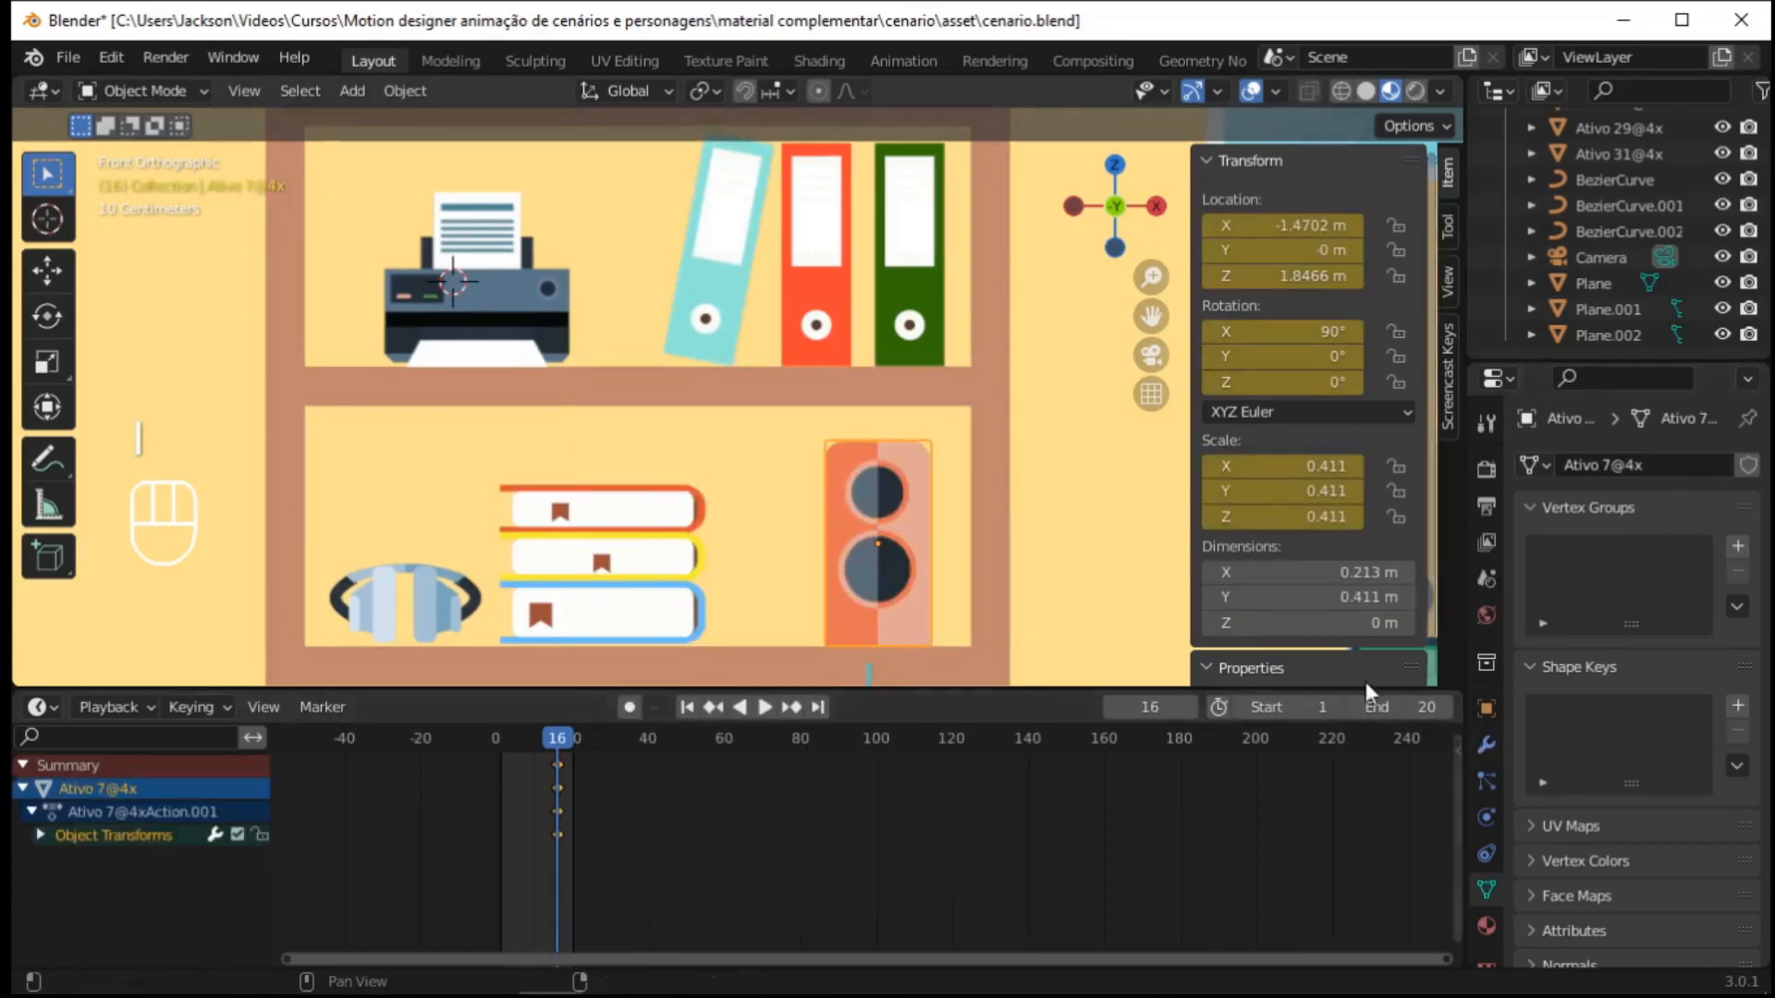
pyautogui.scroll(-2, 1345, 659)
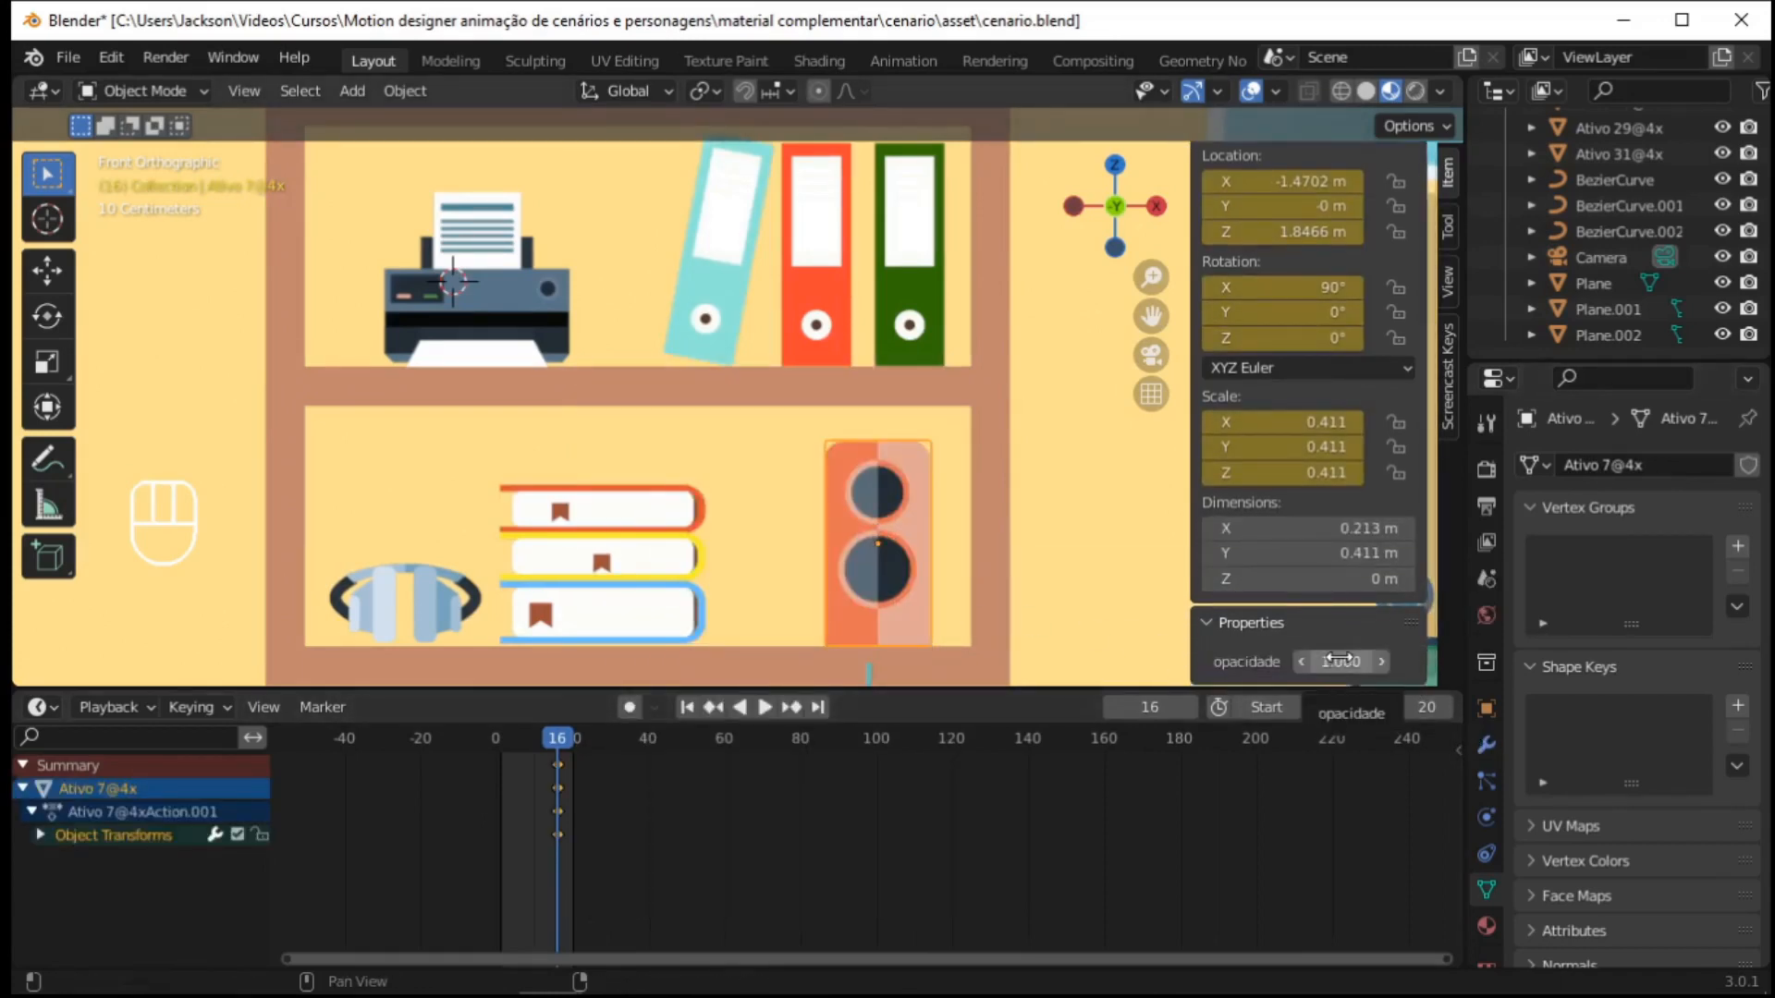
pyautogui.press('i')
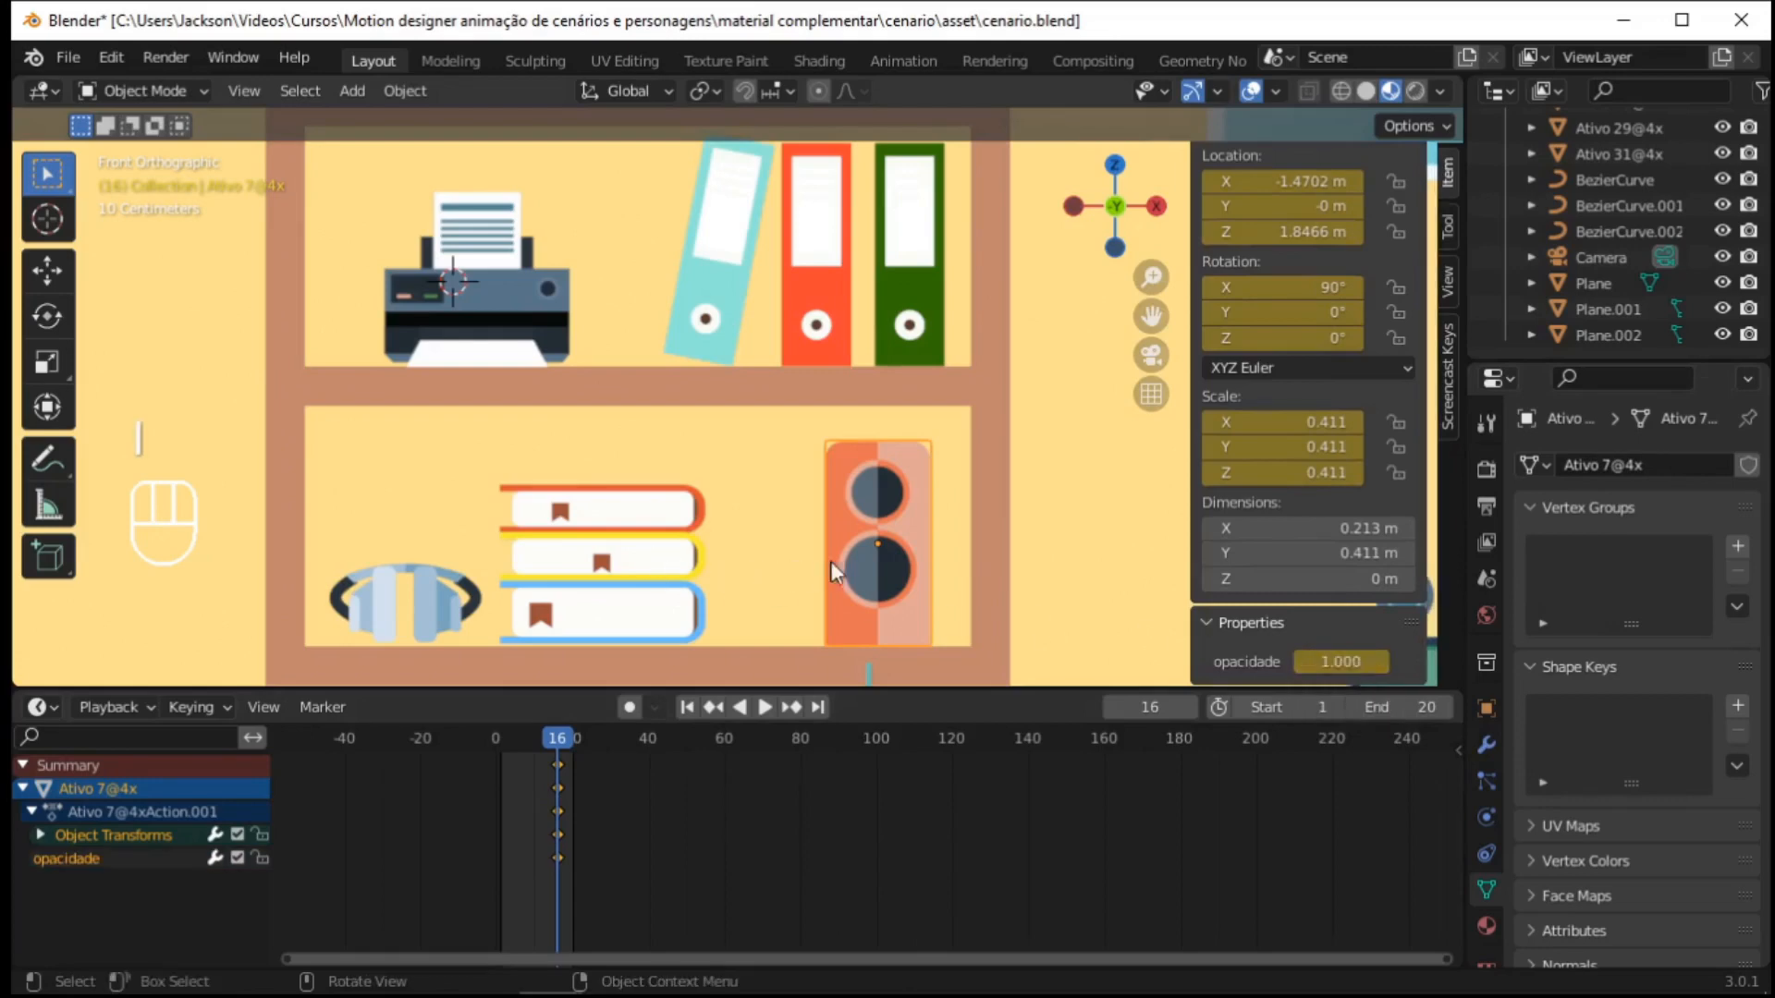
# At frame 8, move the speaker along X to about -1.31 m and insert a Location, Rotation & Scale keyframe
pyautogui.press('space')
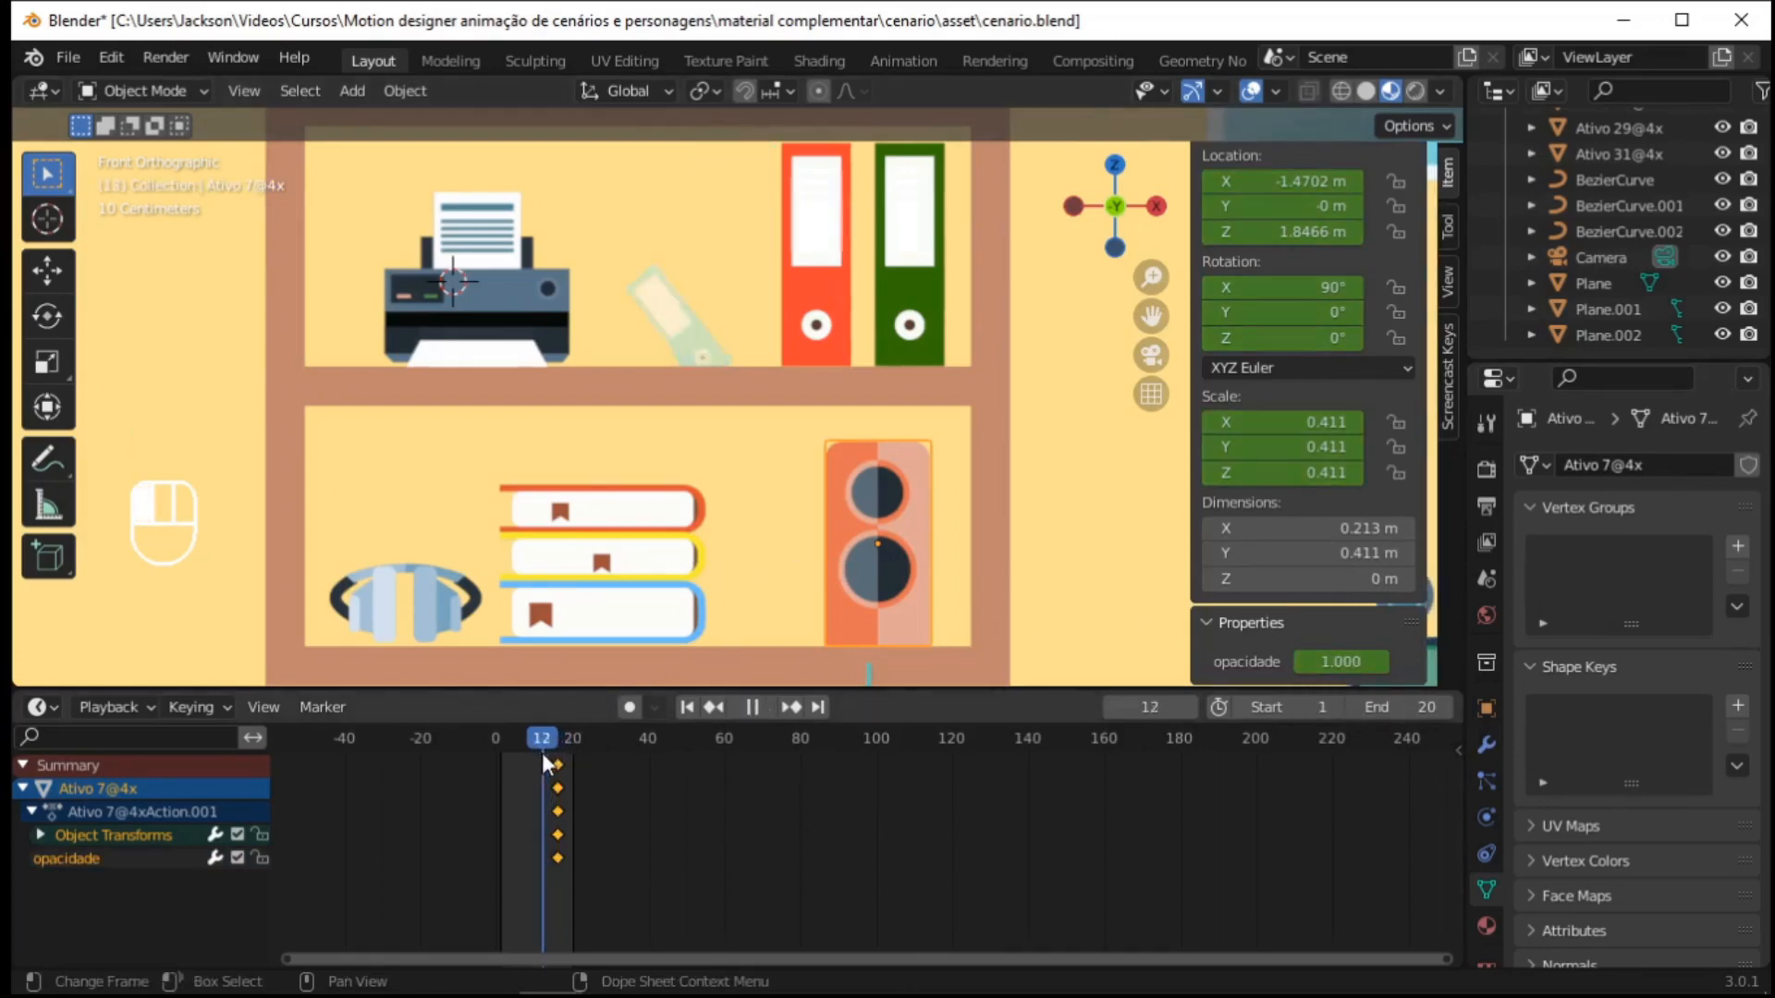
pyautogui.press('space')
pyautogui.click(529, 767)
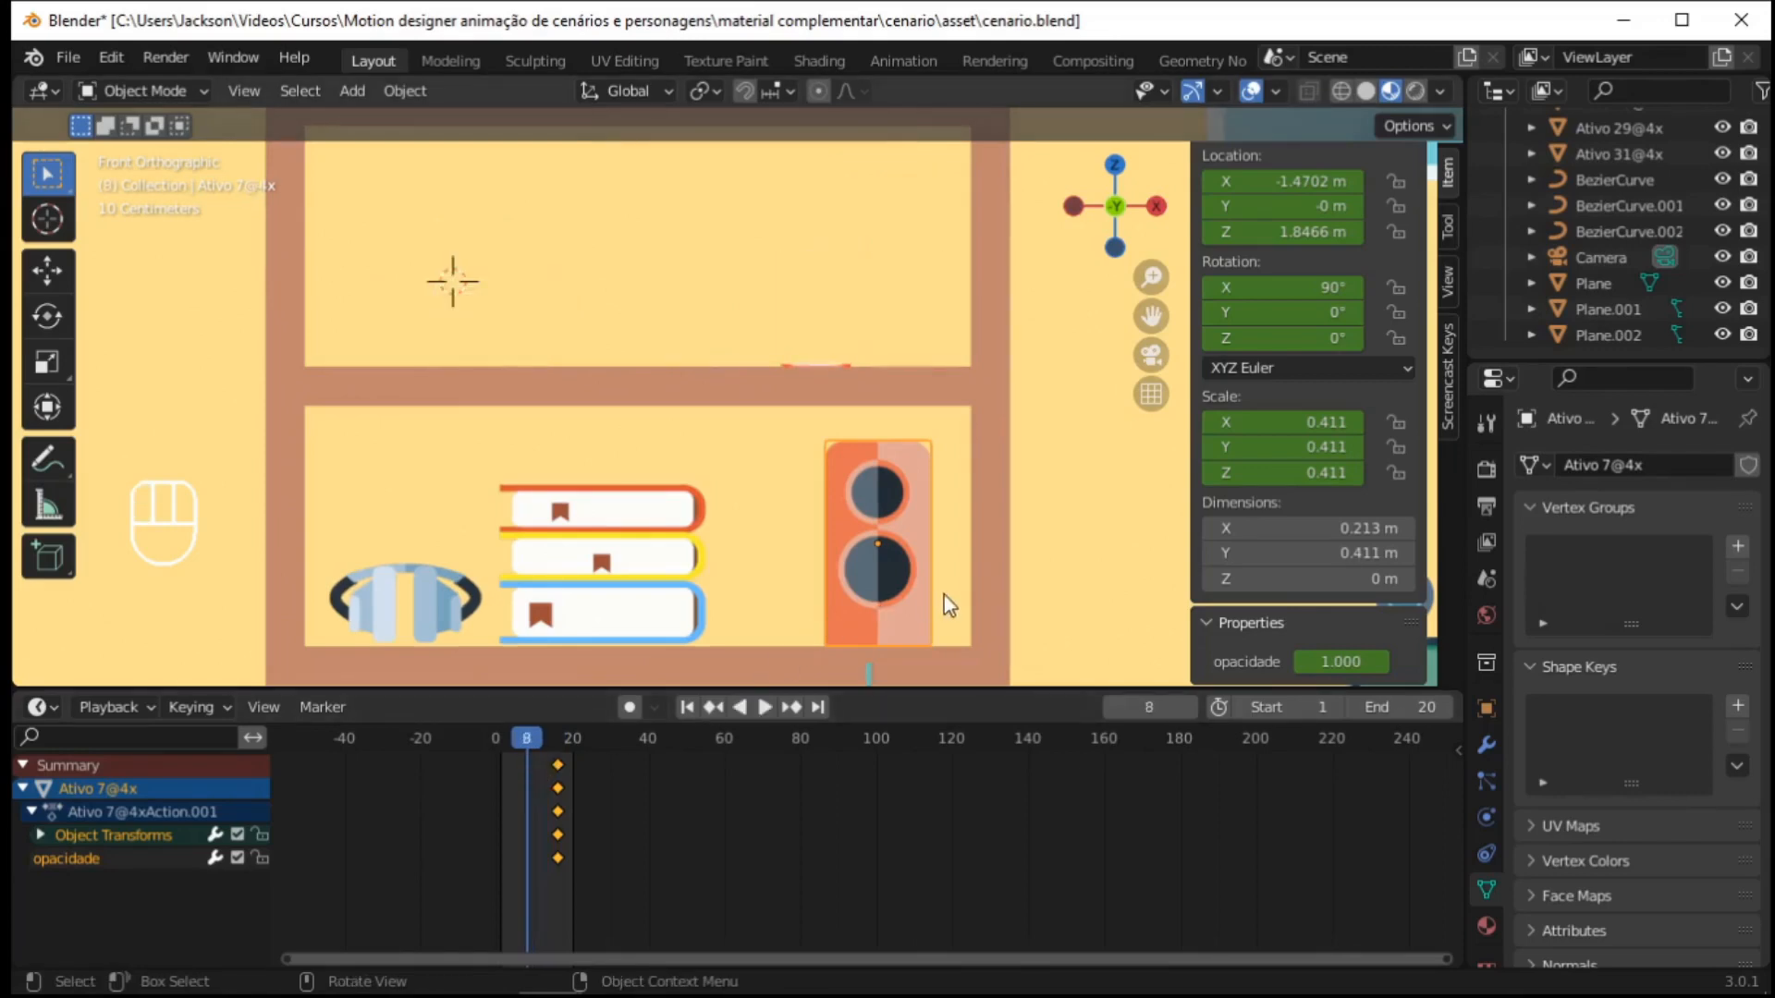
pyautogui.press('g')
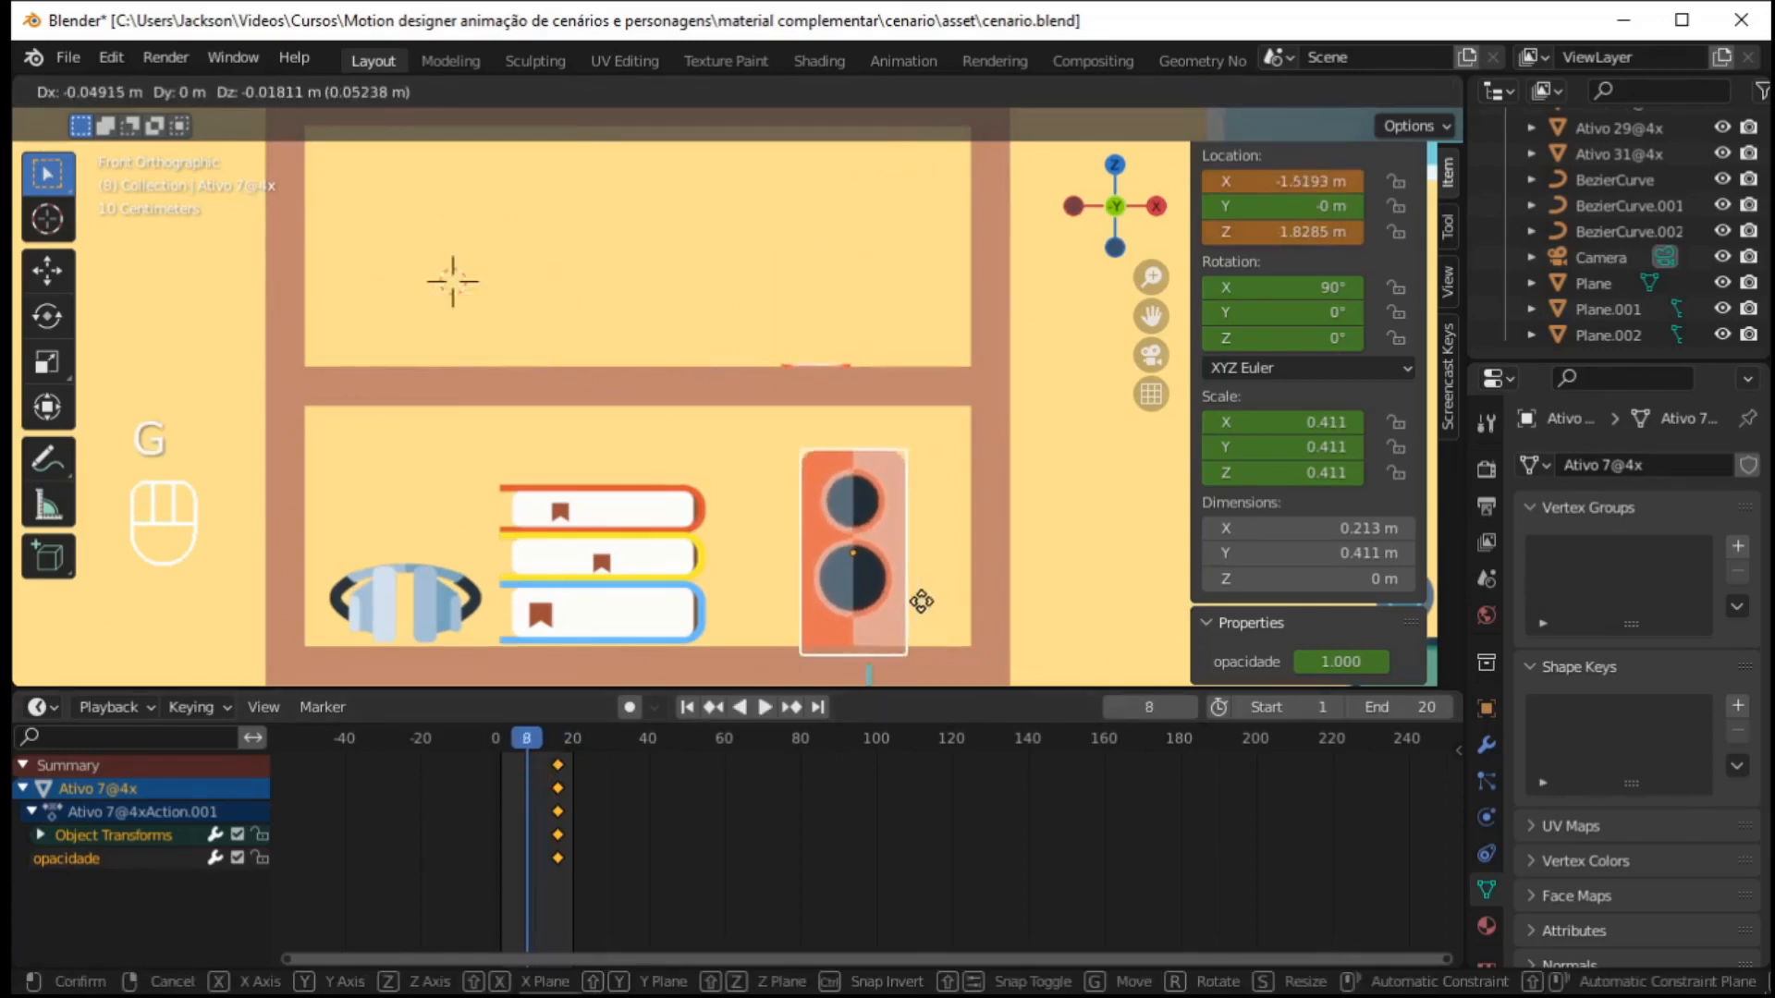
pyautogui.press('x')
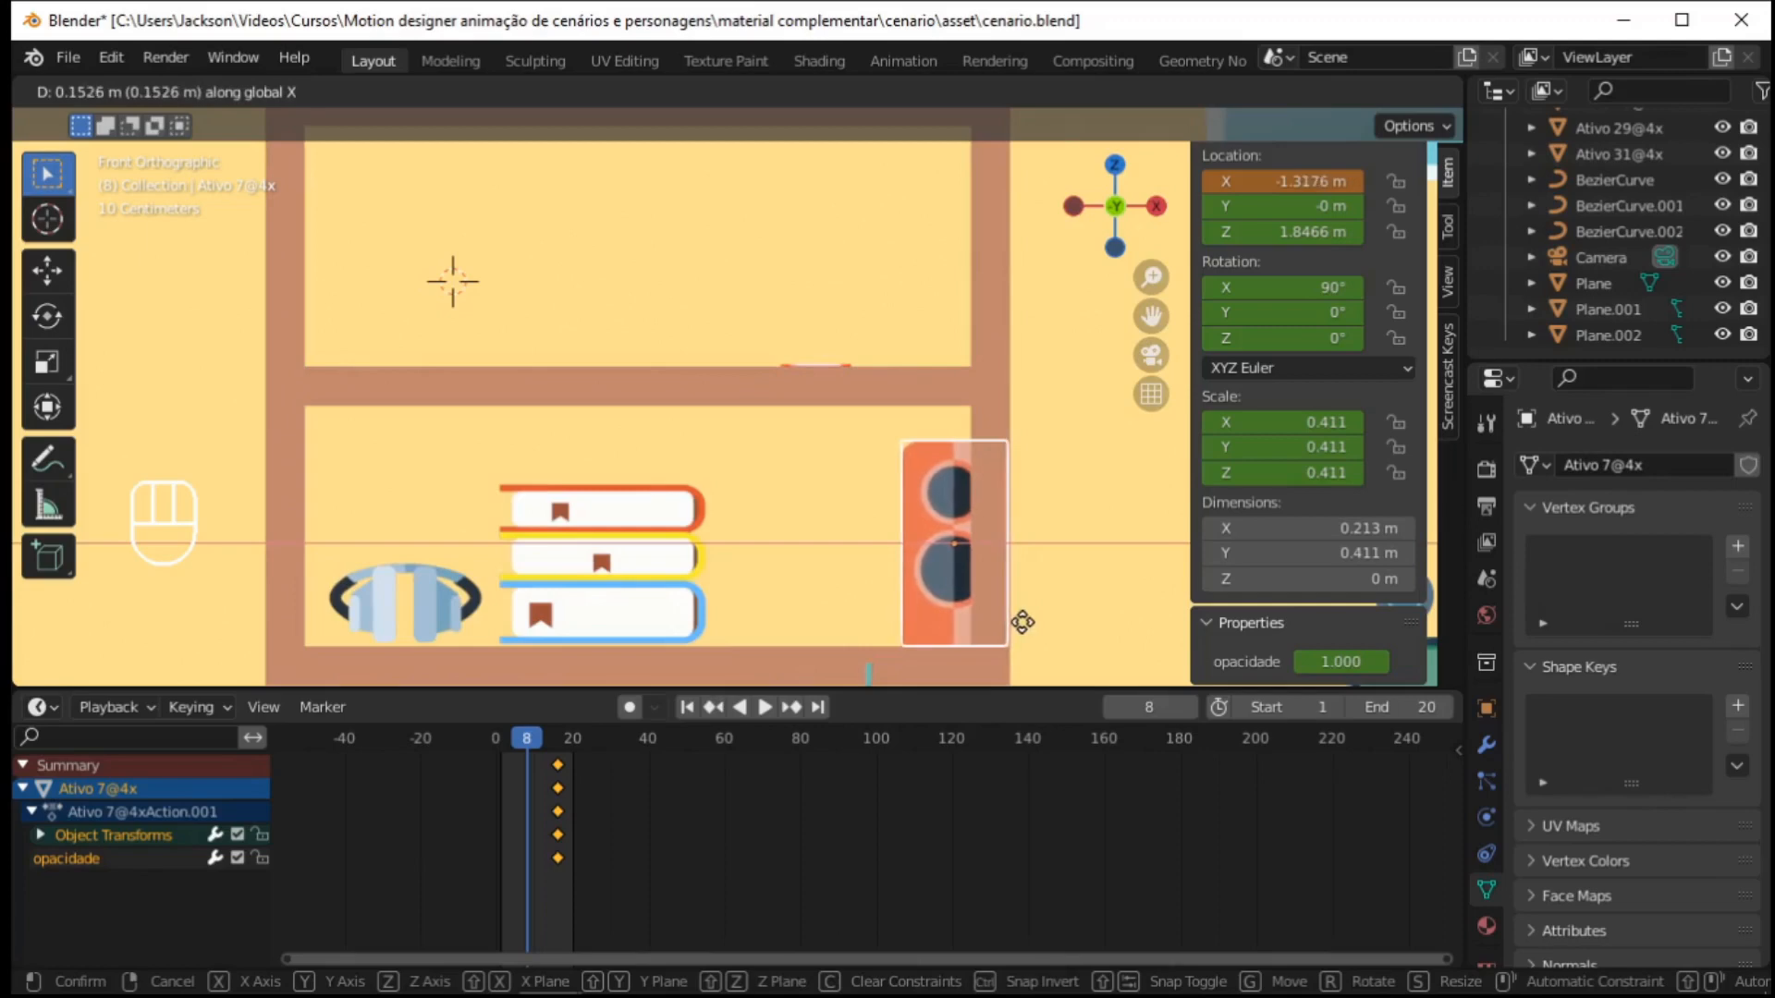
pyautogui.click(1025, 622)
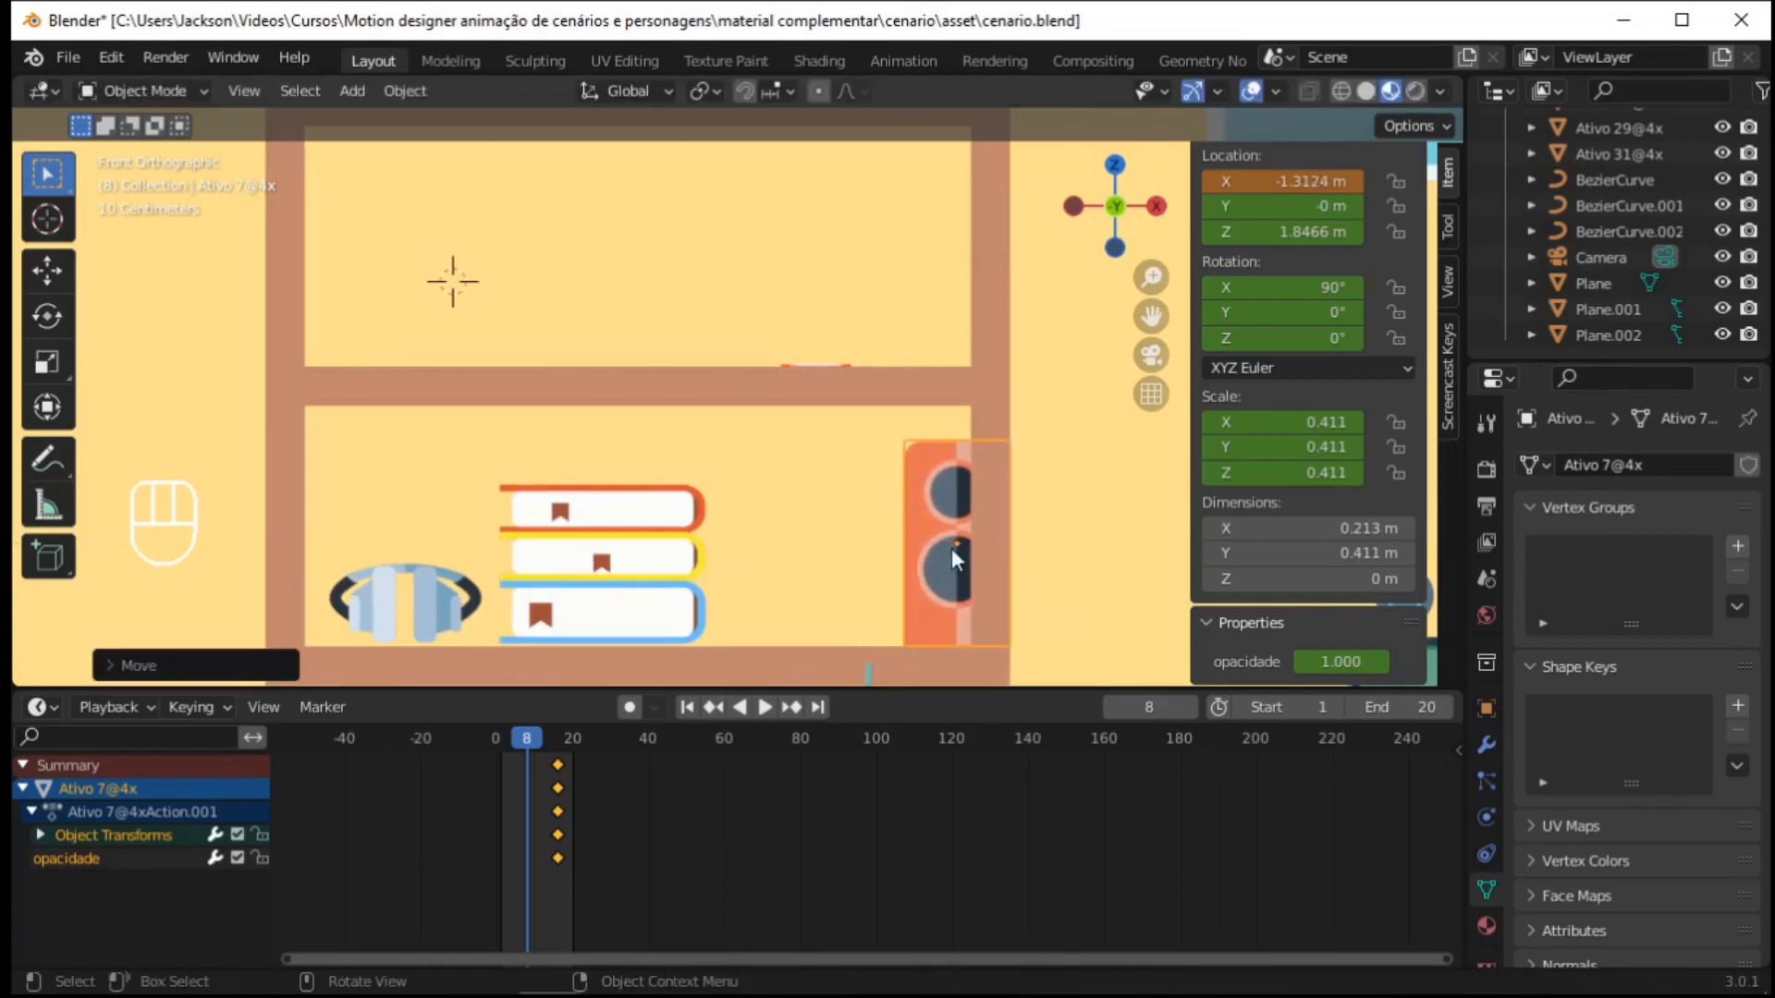
pyautogui.press('i')
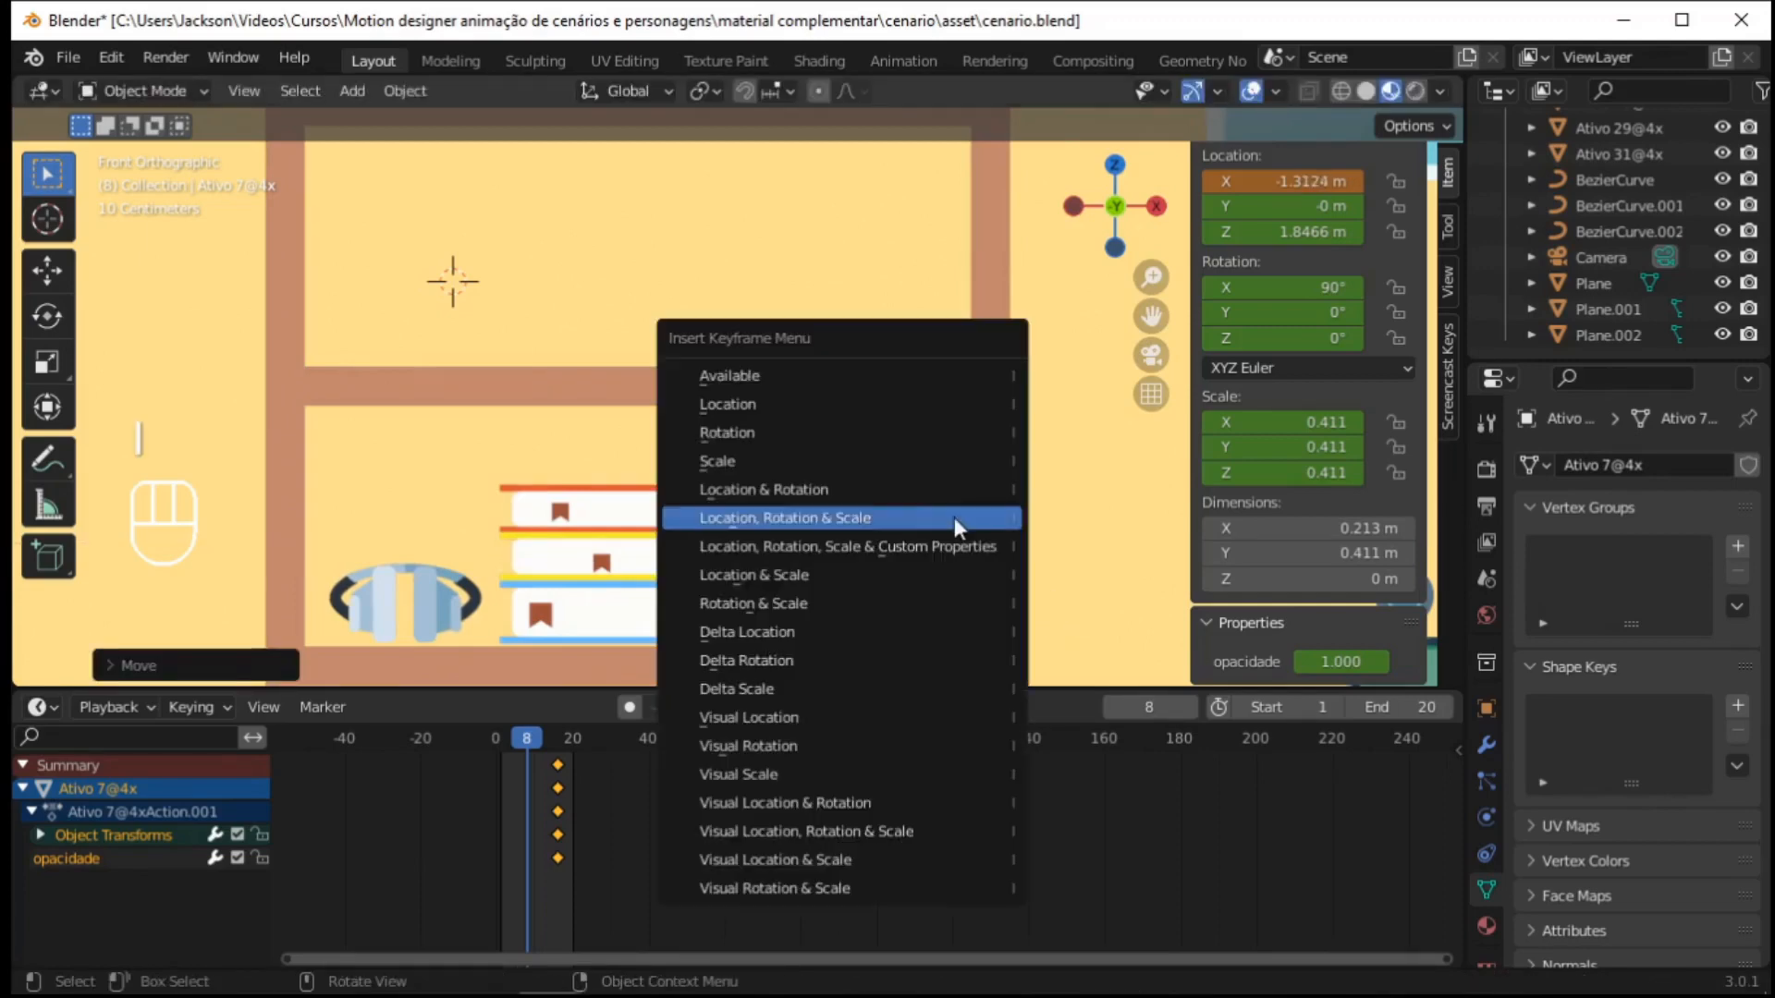
pyautogui.click(878, 519)
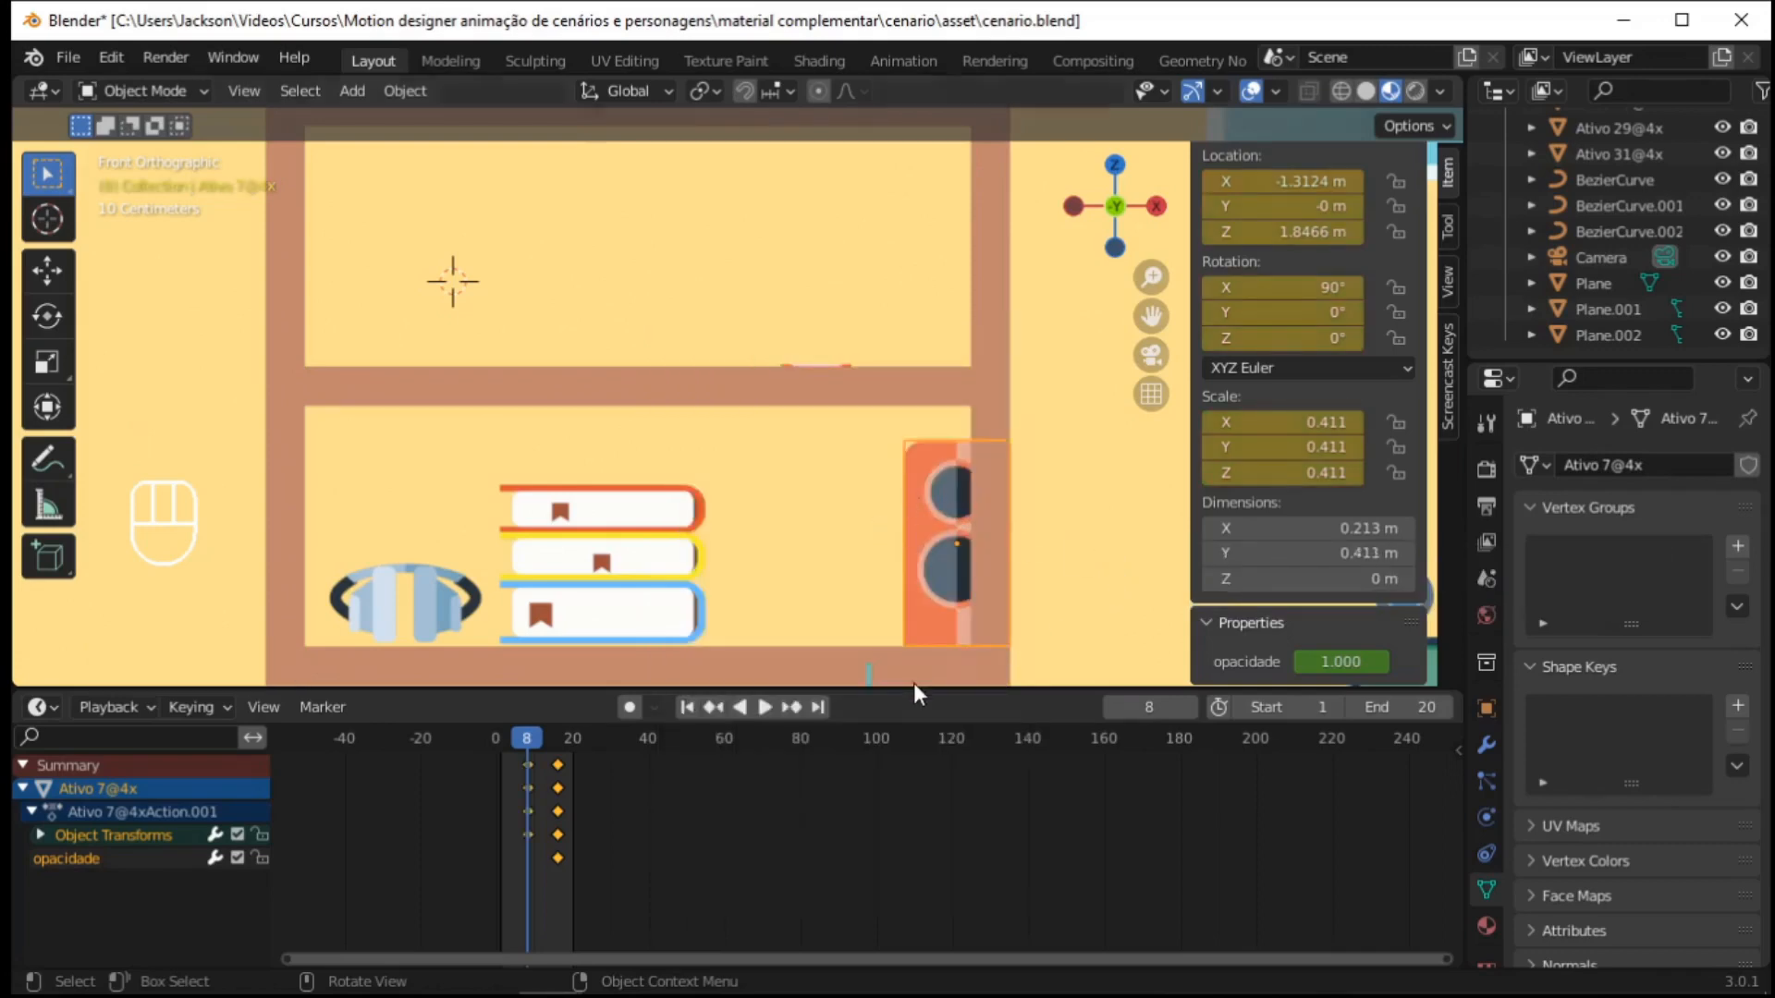
# Set the speaker's opacidade to 0 at frame 8 and keyframe it
pyautogui.press('space')
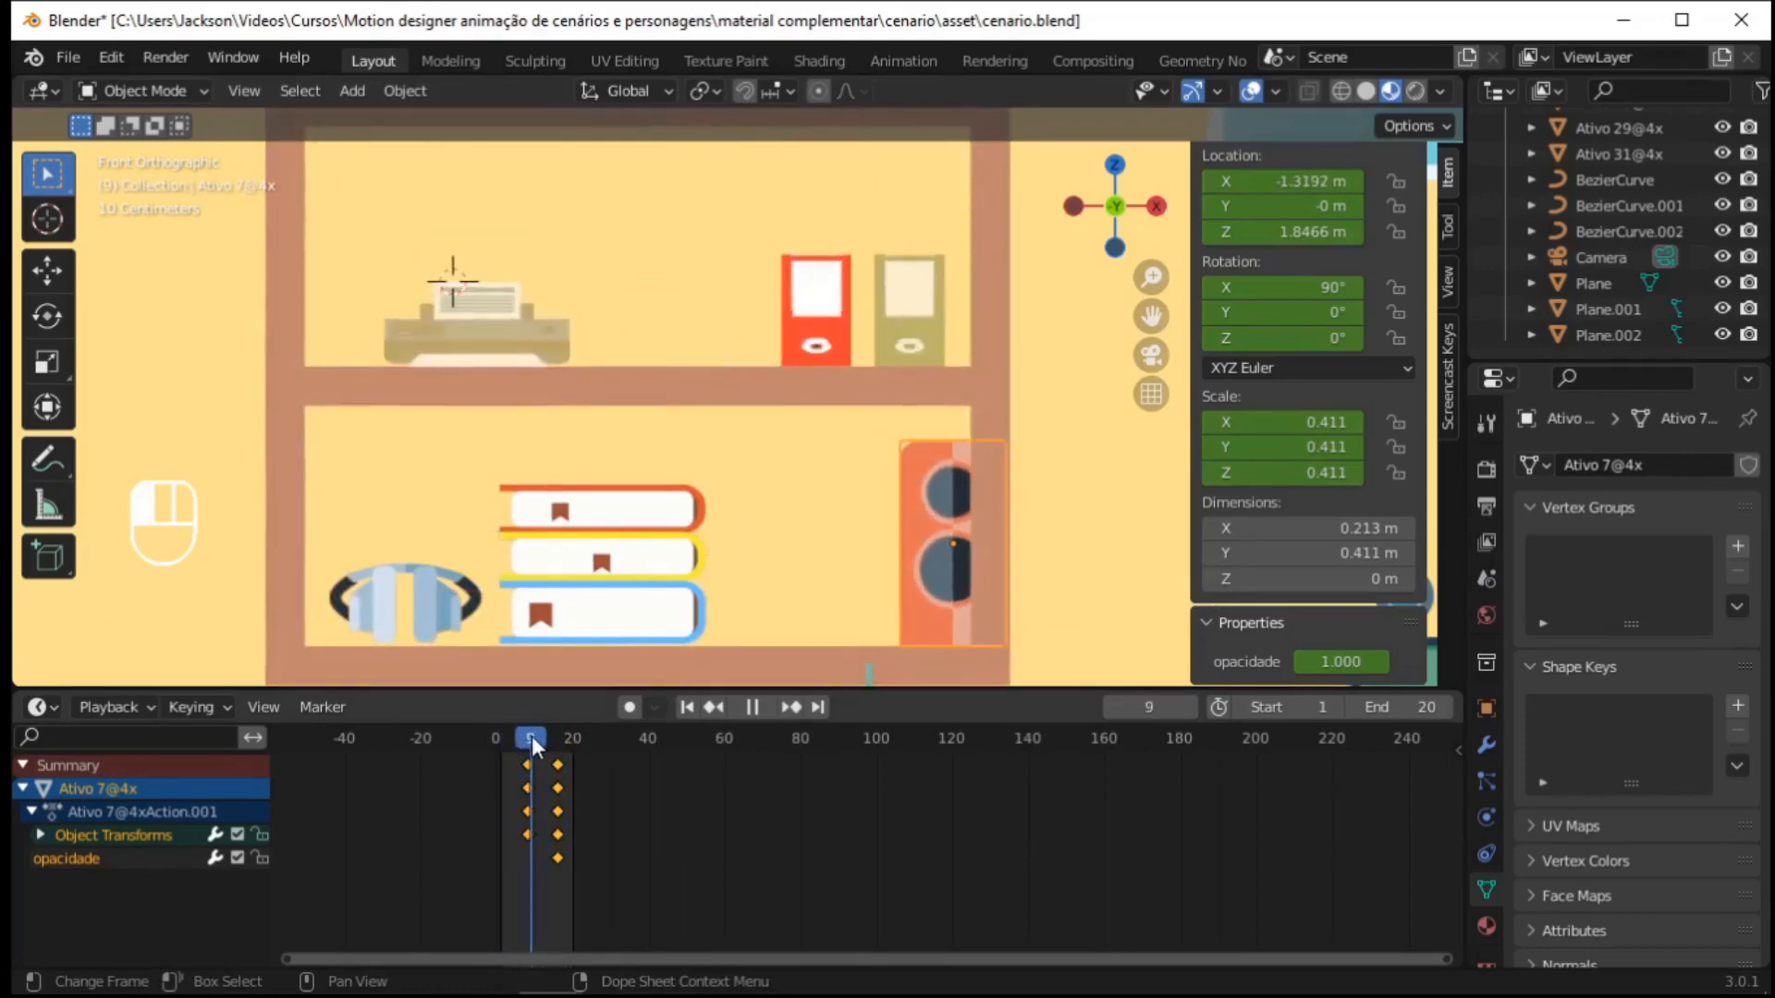
pyautogui.press('space')
pyautogui.moveTo(1363, 662); pyautogui.dragTo(1355, 669)
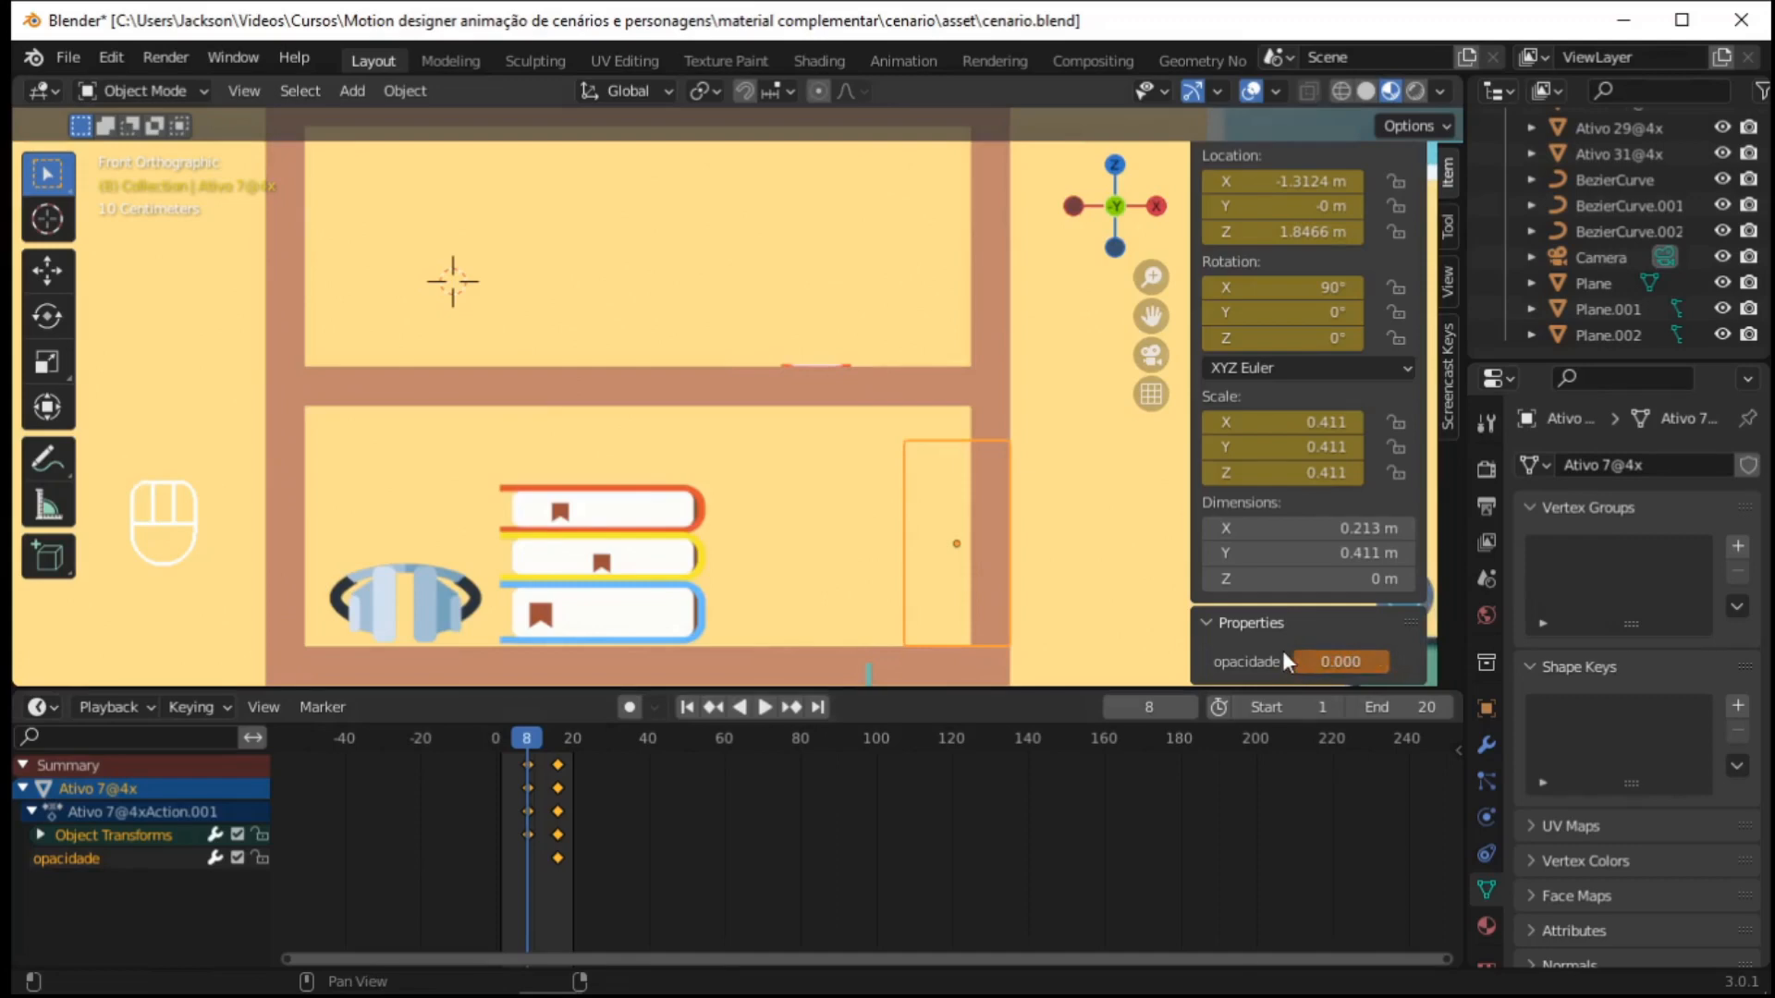
pyautogui.press('i')
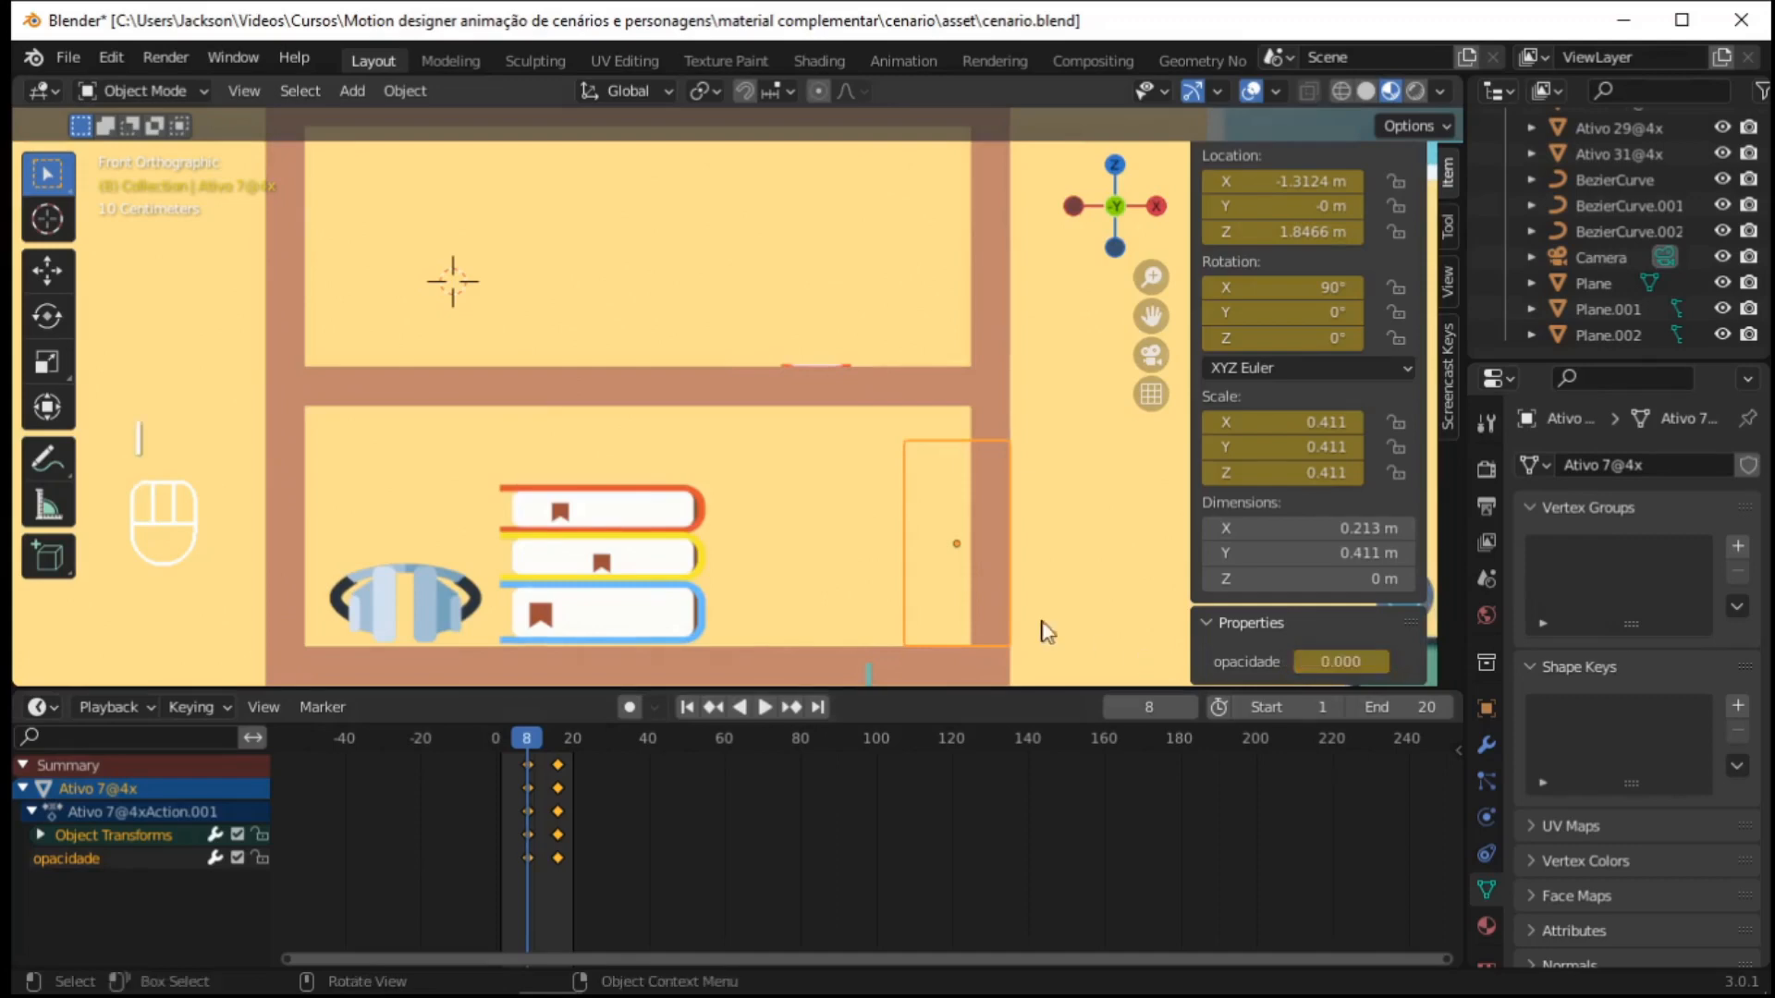
# Play back the animation and set the interpolation of all the speaker's keyframes to Back
pyautogui.press('space')
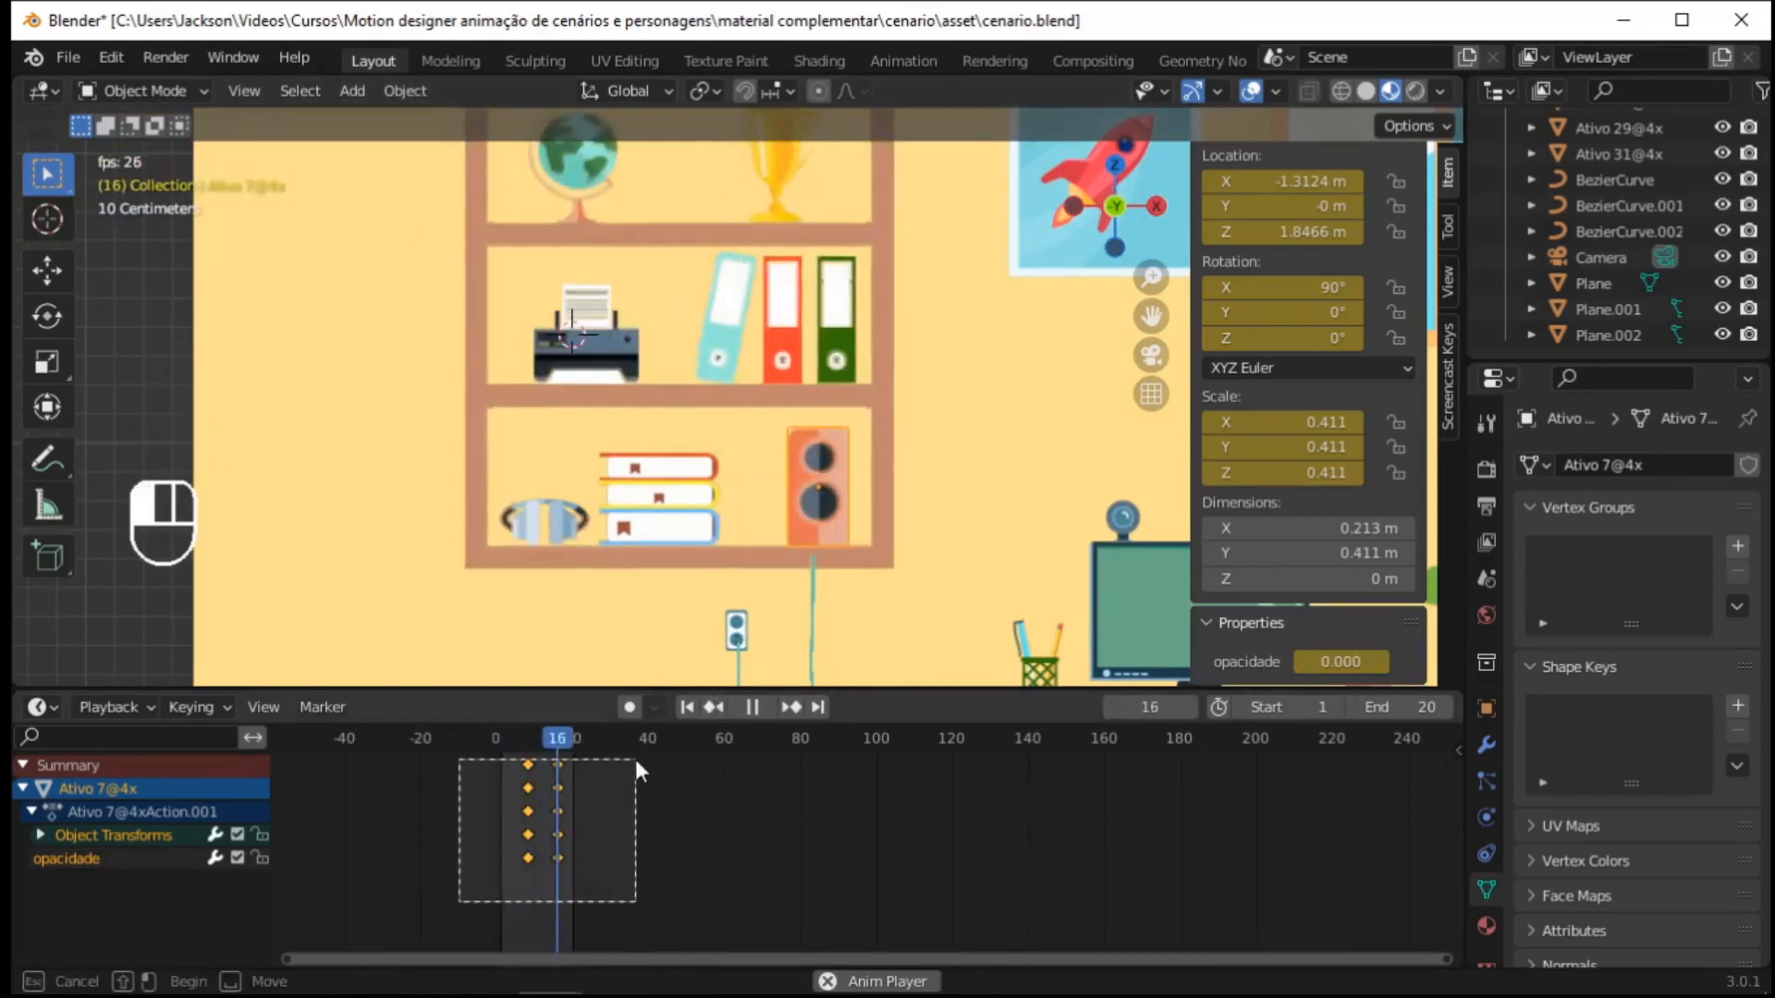
pyautogui.press('t')
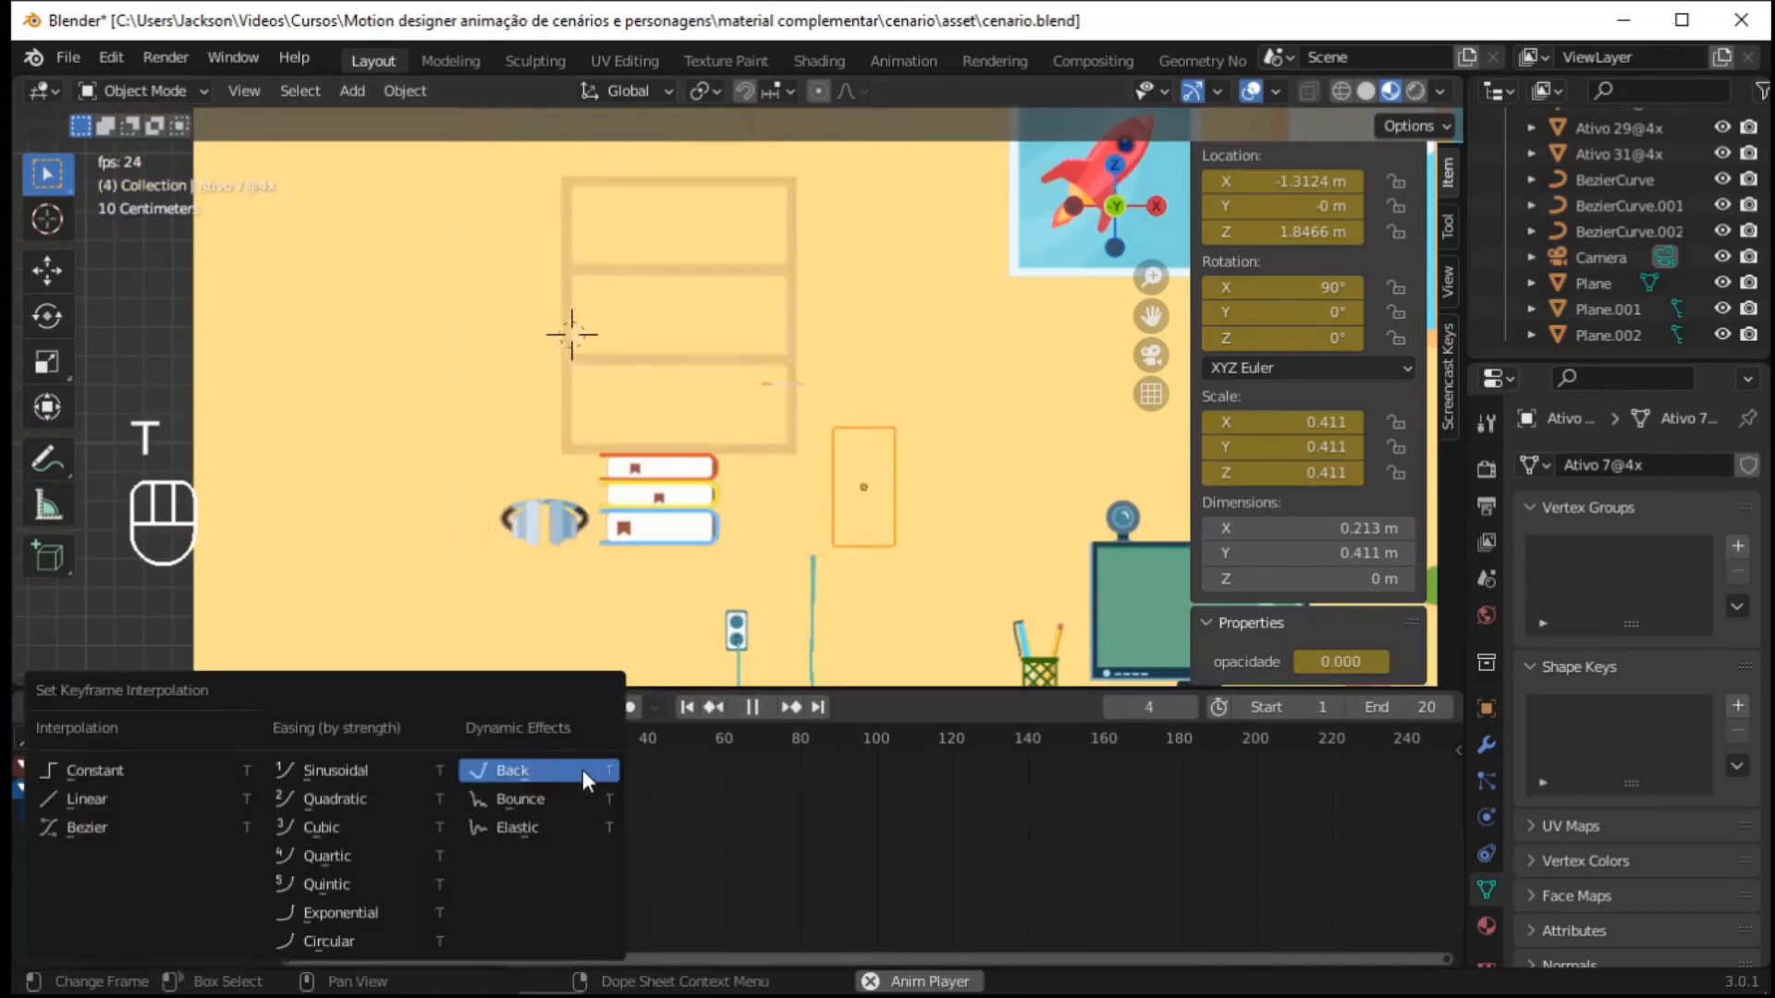
pyautogui.click(583, 772)
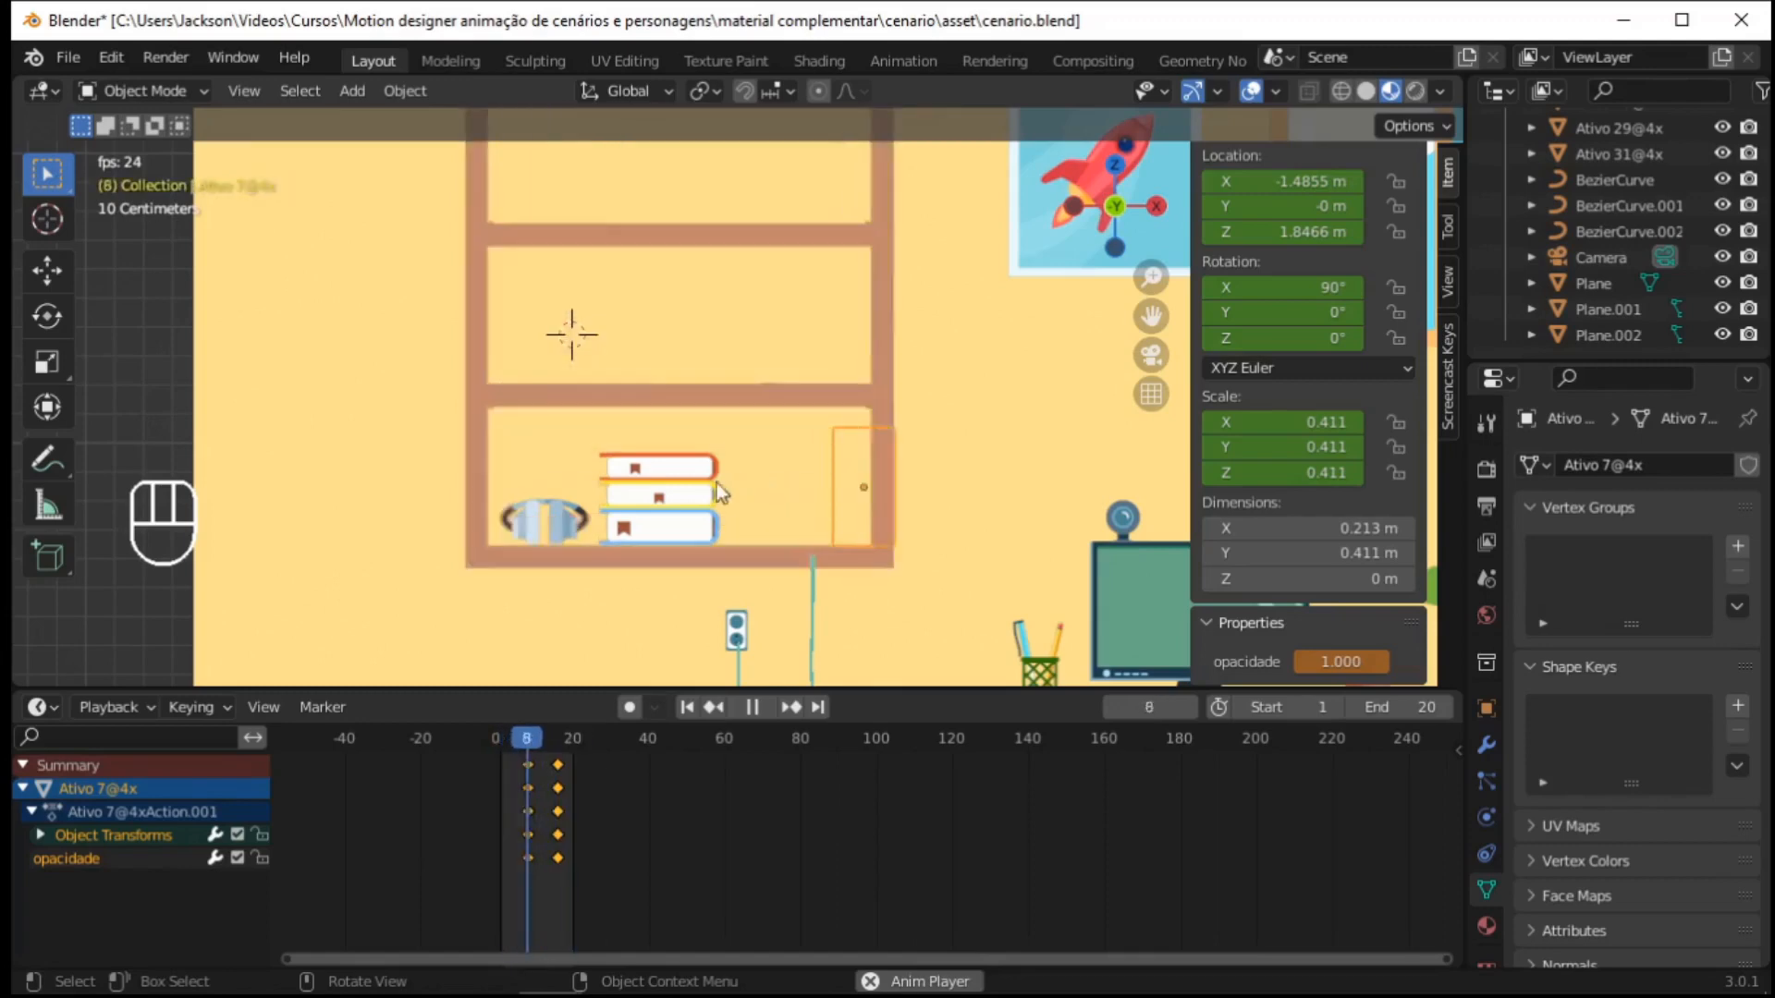
pyautogui.press('space')
# Select the stack of books on the lowest shelf and go to frame 16
pyautogui.click(675, 520)
pyautogui.scroll(2, 678, 517)
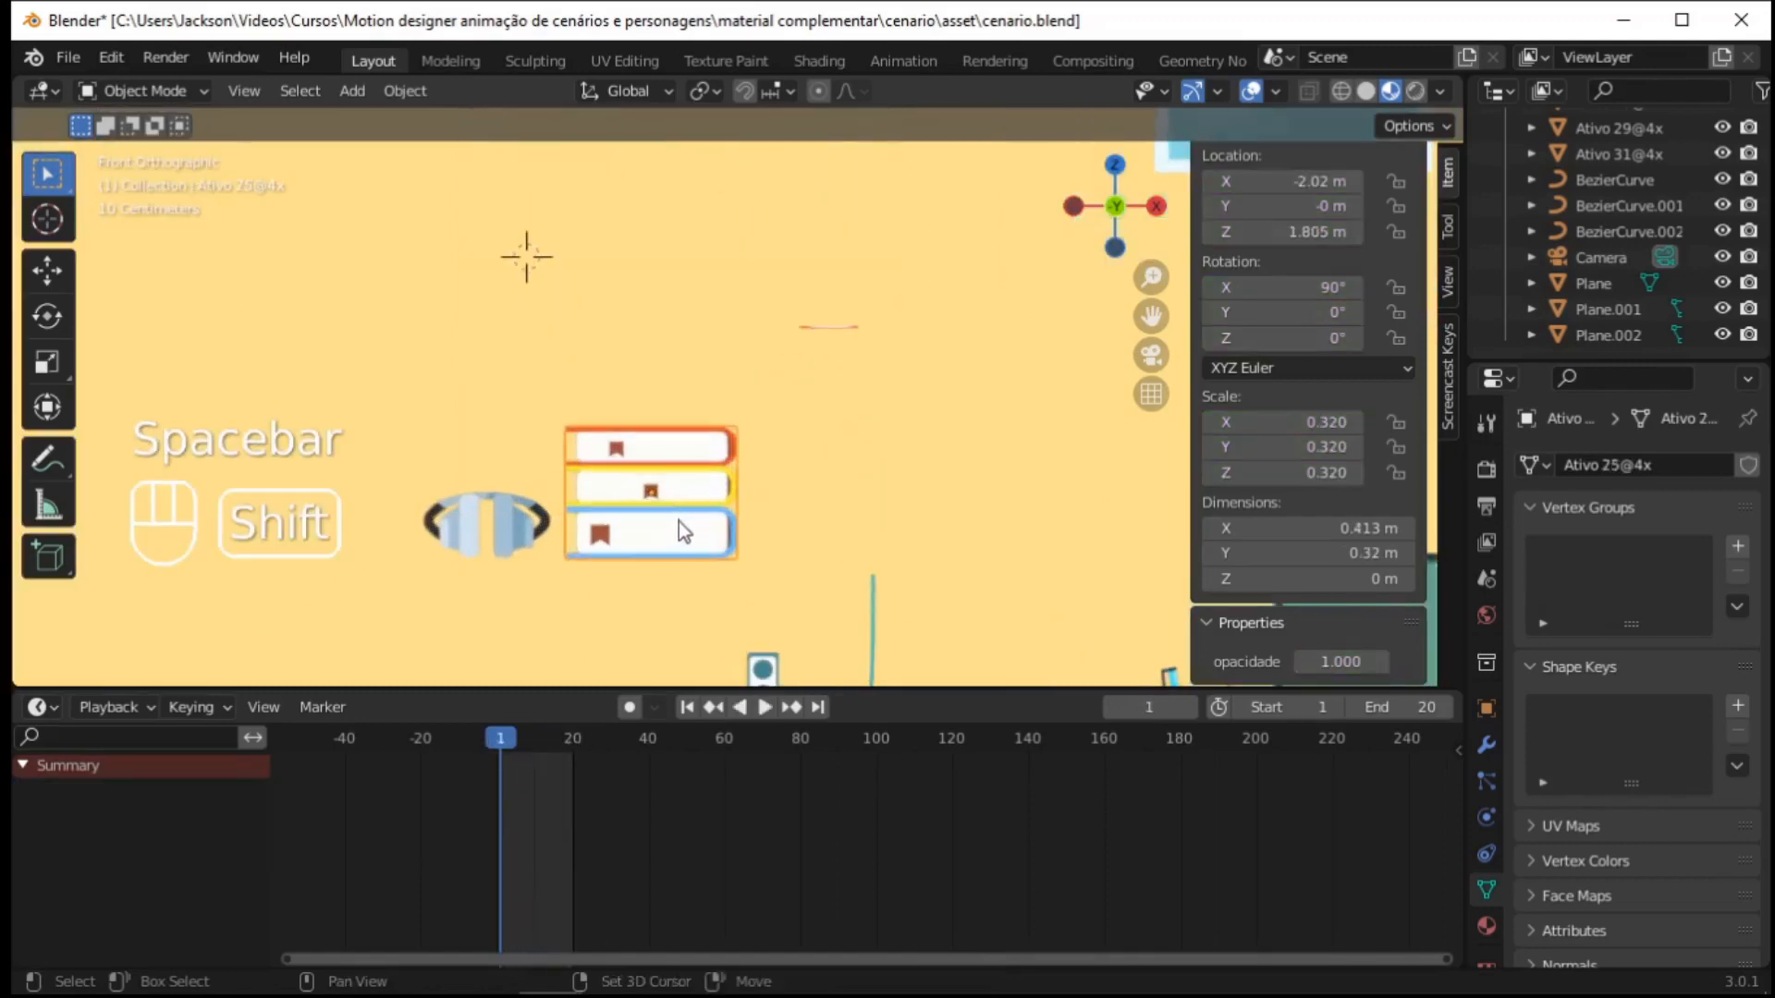
pyautogui.keyDown('shift'); pyautogui.moveTo(679, 522); pyautogui.dragTo(691, 485, button='middle'); pyautogui.keyUp('shift')
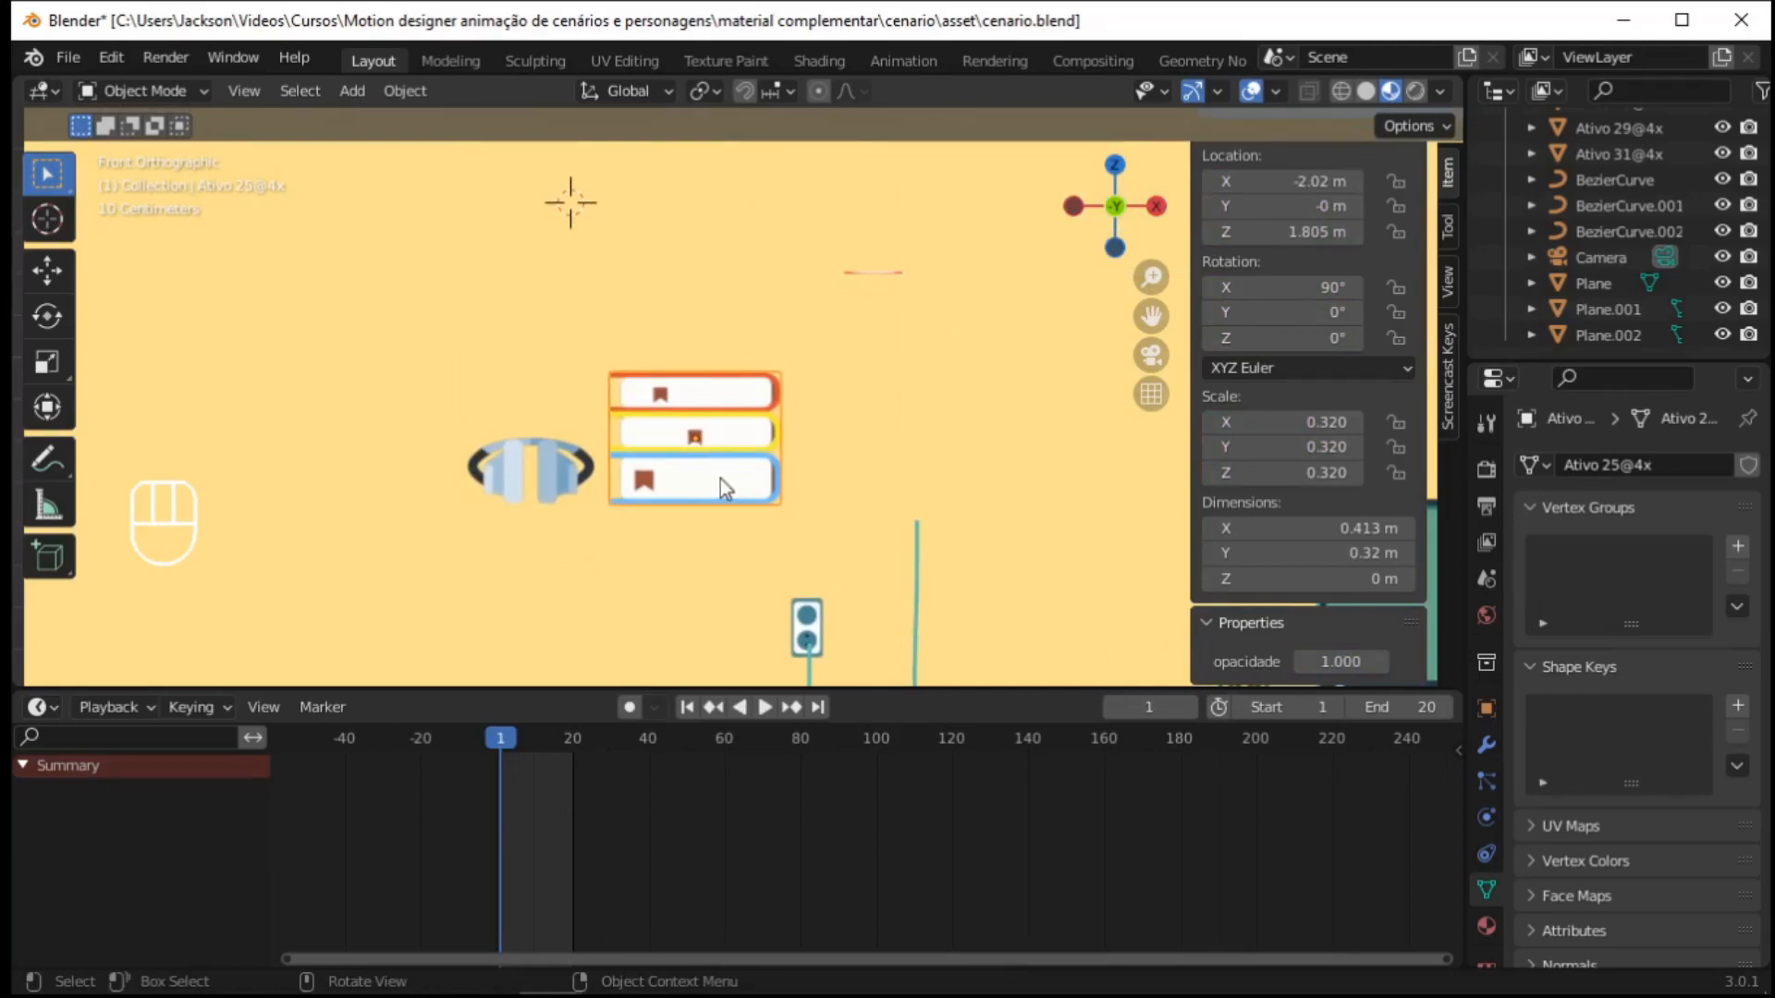
pyautogui.moveTo(519, 749); pyautogui.dragTo(557, 749)
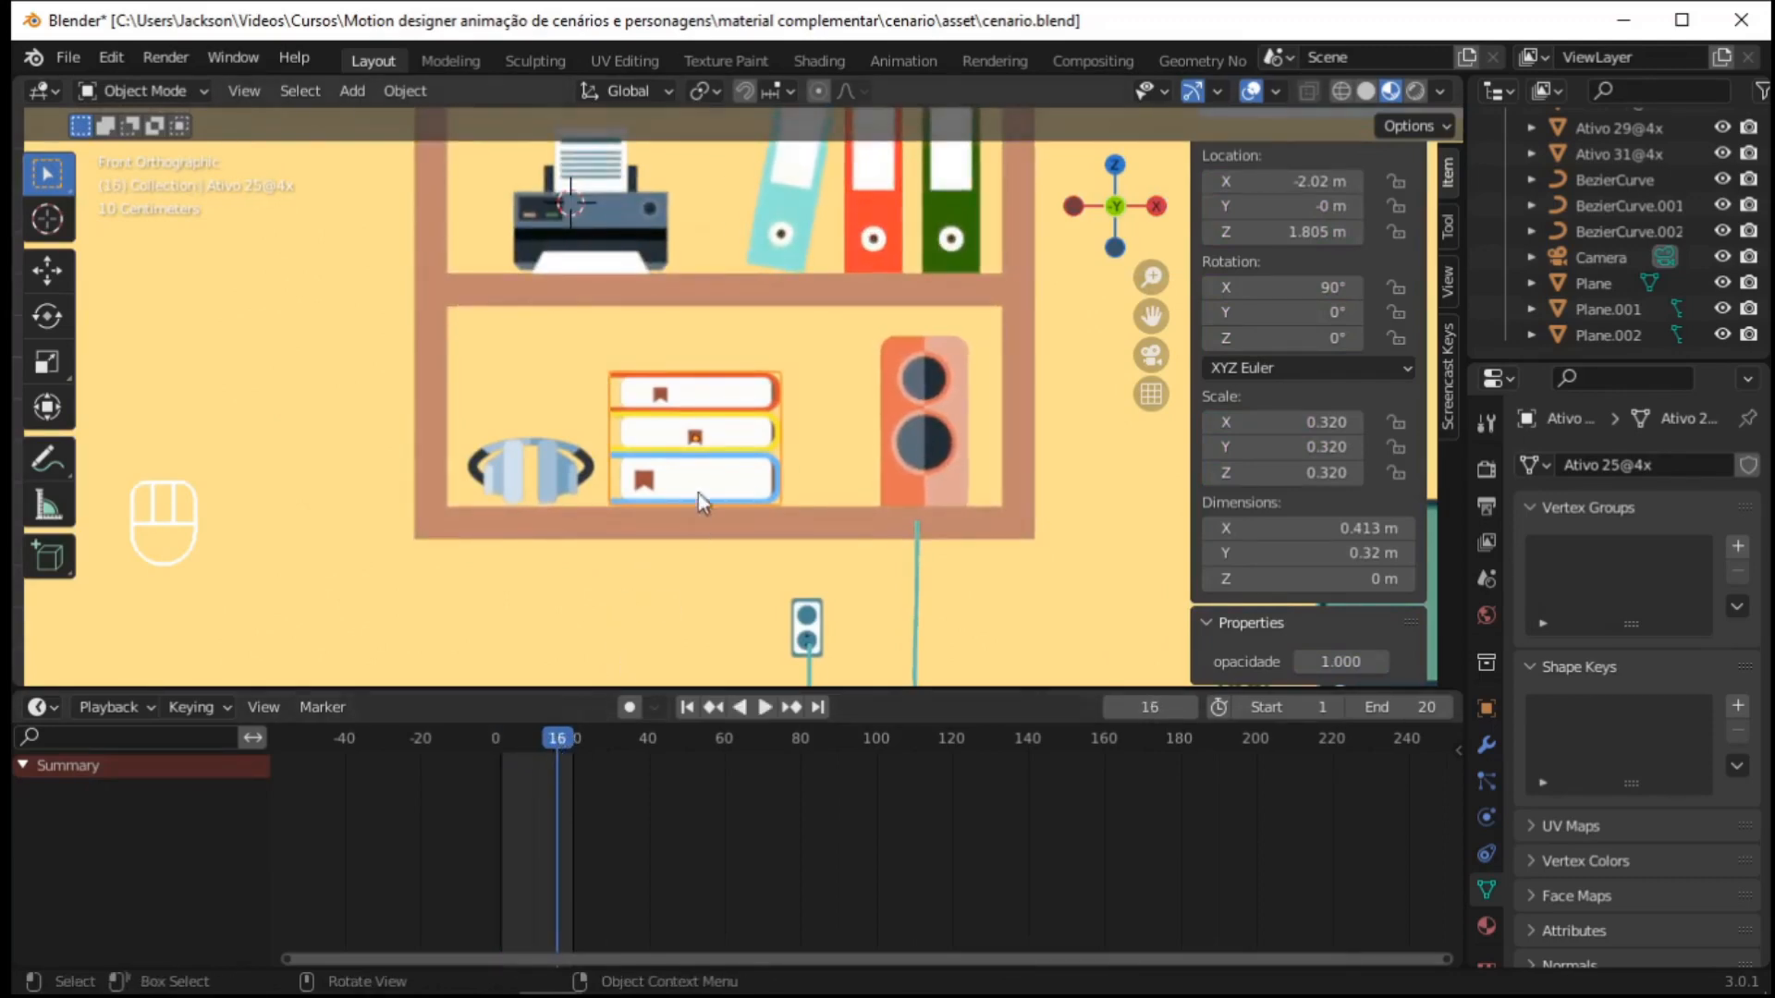
# Try moving the book stack along X toward the speaker, and undo the move
pyautogui.click(707, 447)
pyautogui.press('g')
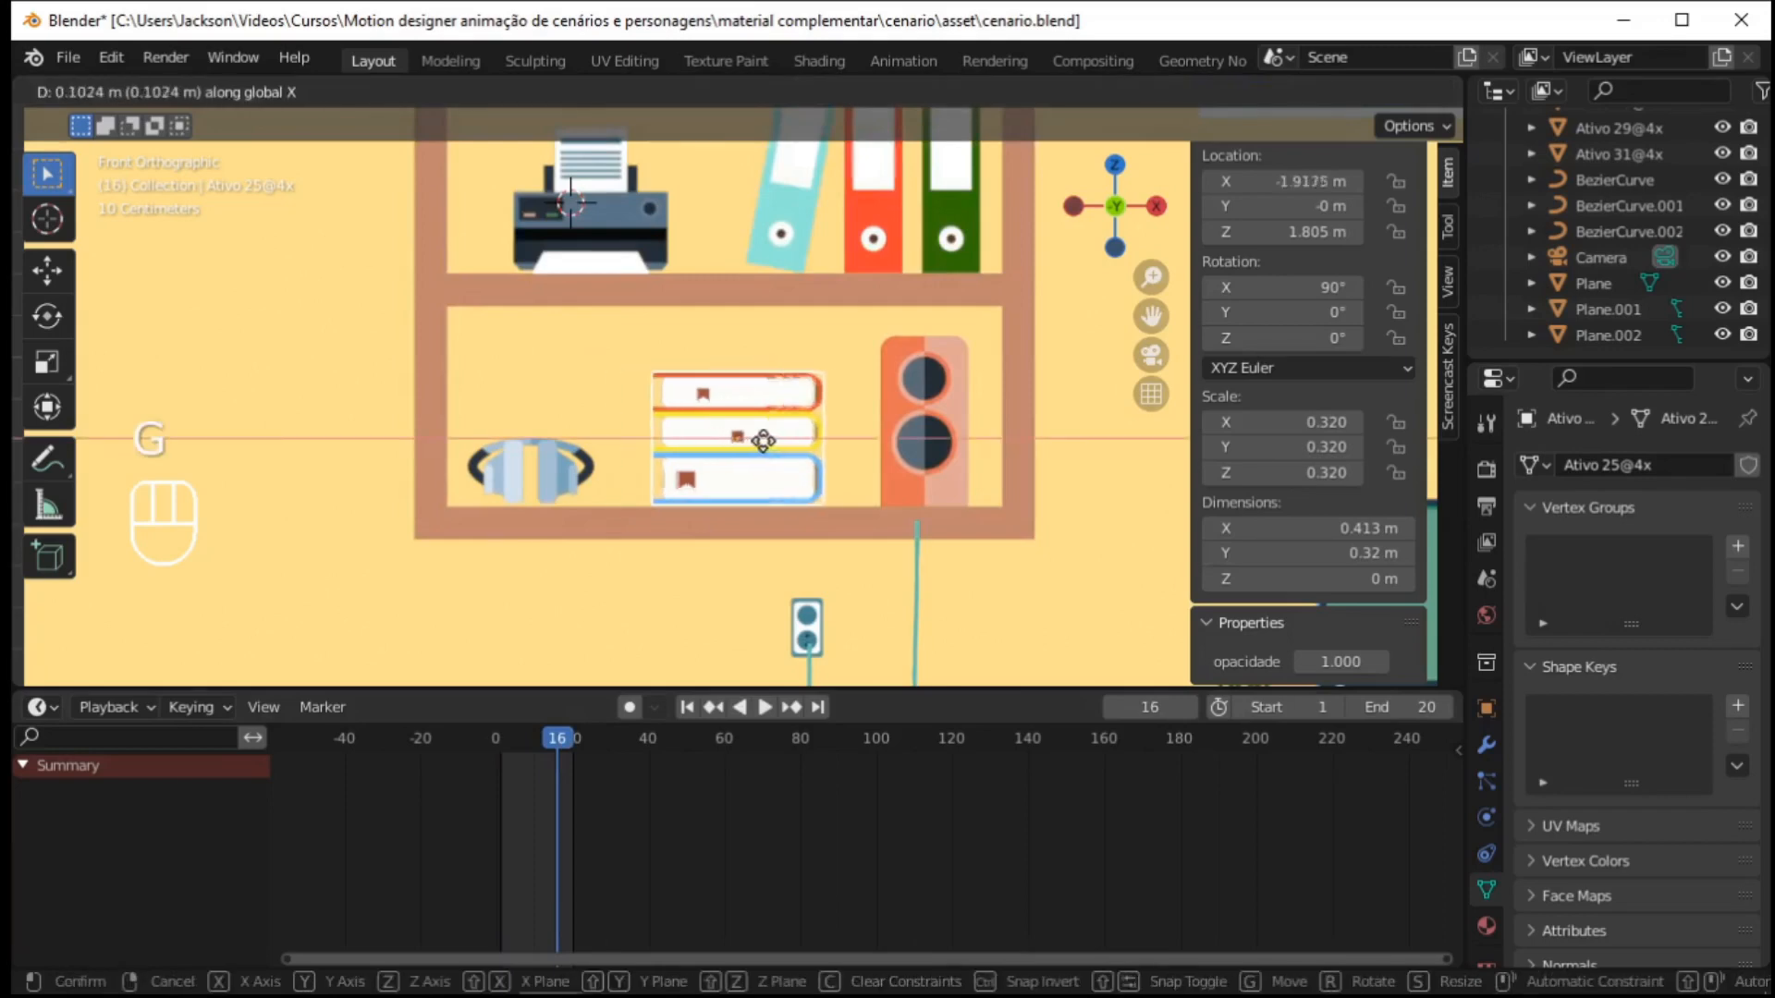
pyautogui.click(817, 452)
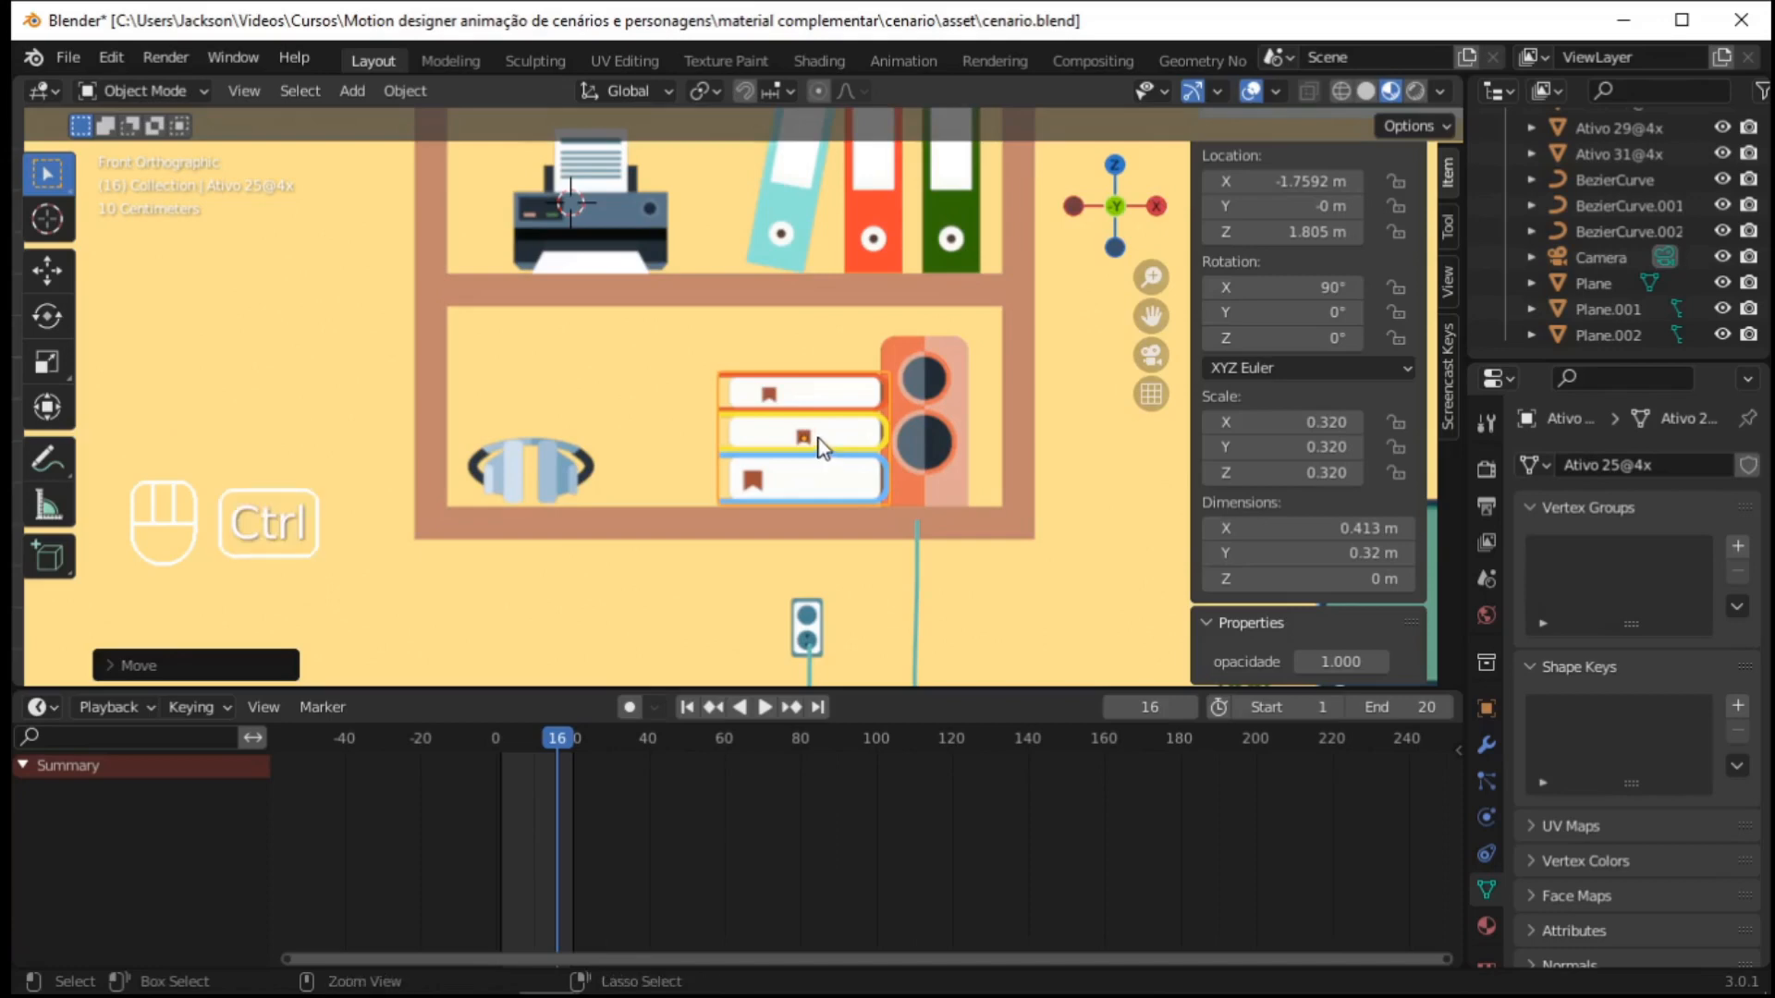
pyautogui.hotkey('ctrl', 'z')
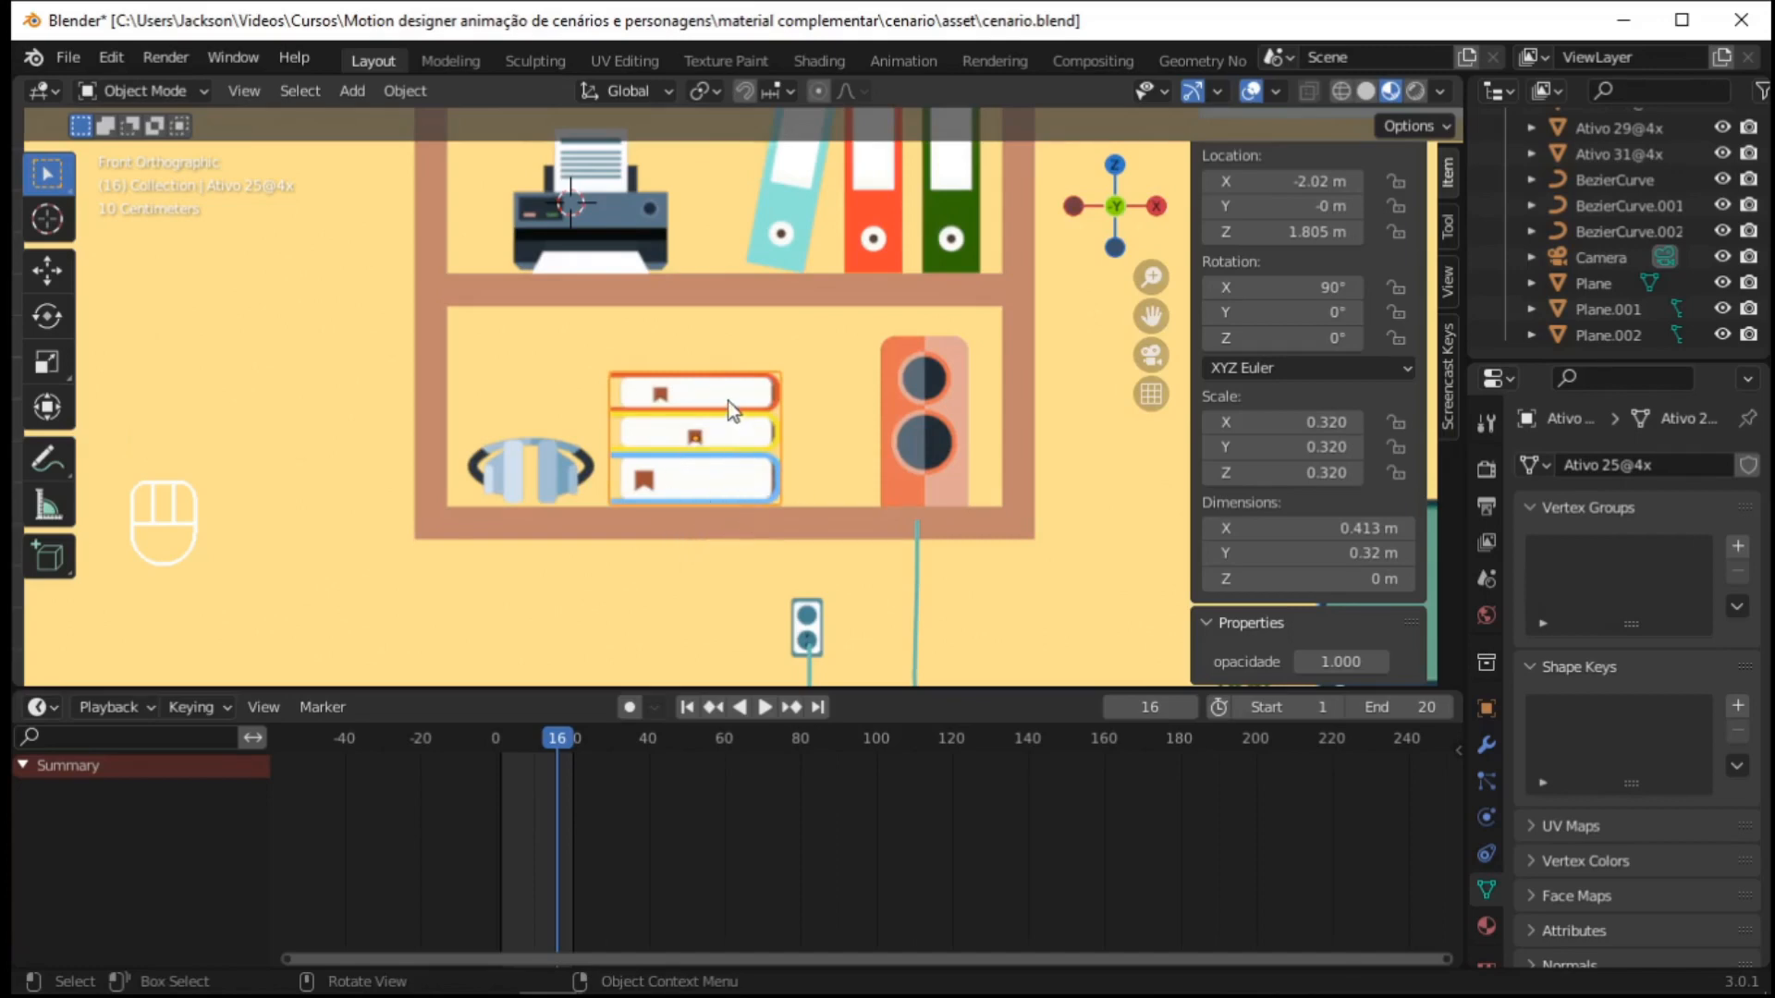
# At frame 16, insert a Location, Rotation & Scale keyframe and an opacidade keyframe for the book stack
pyautogui.press('i')
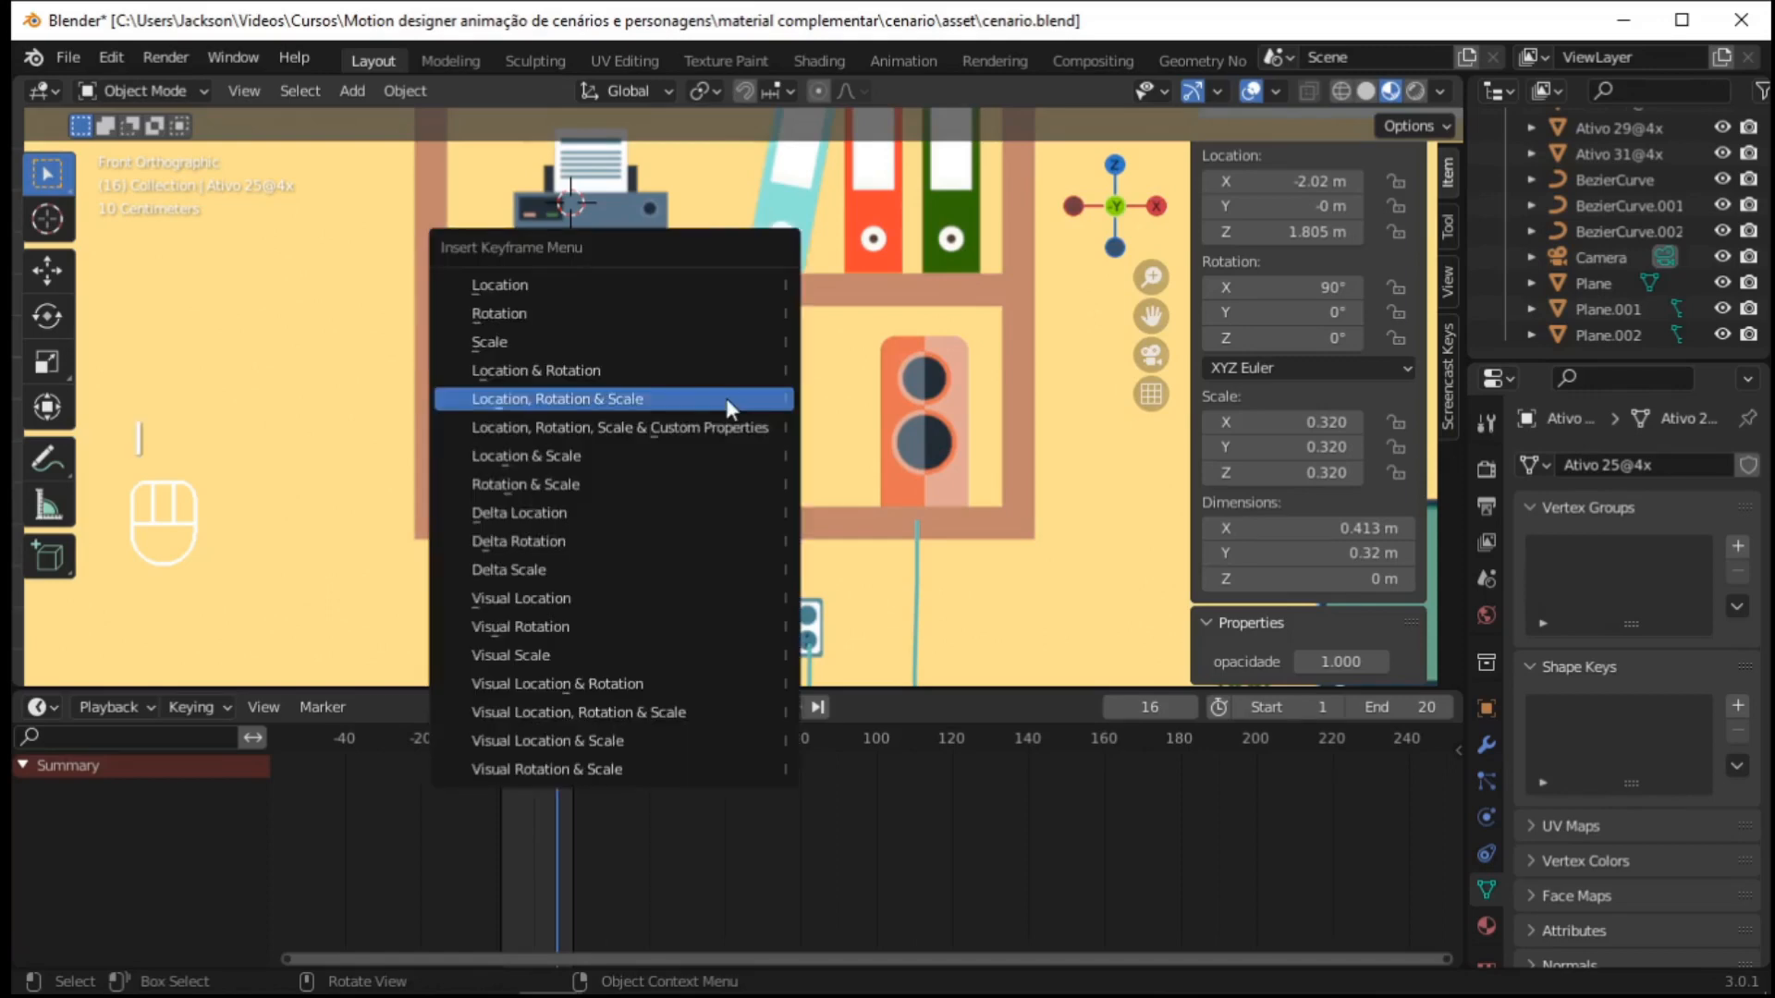
pyautogui.click(725, 397)
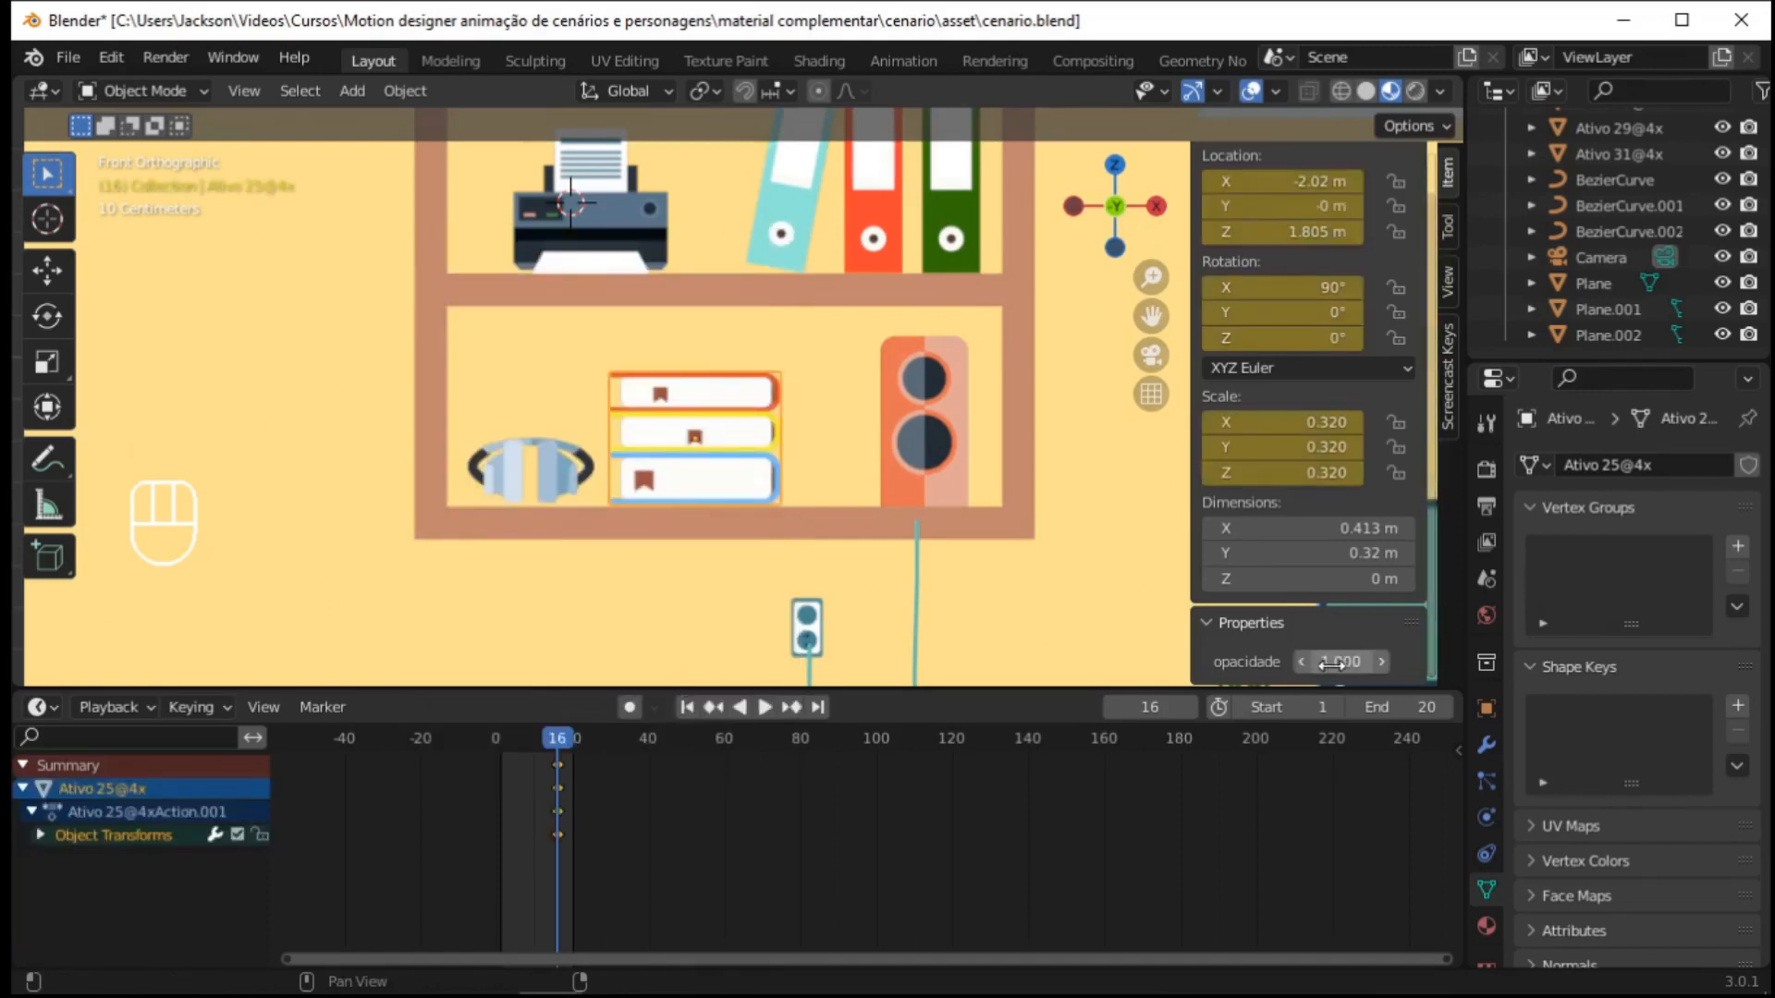
pyautogui.press('i')
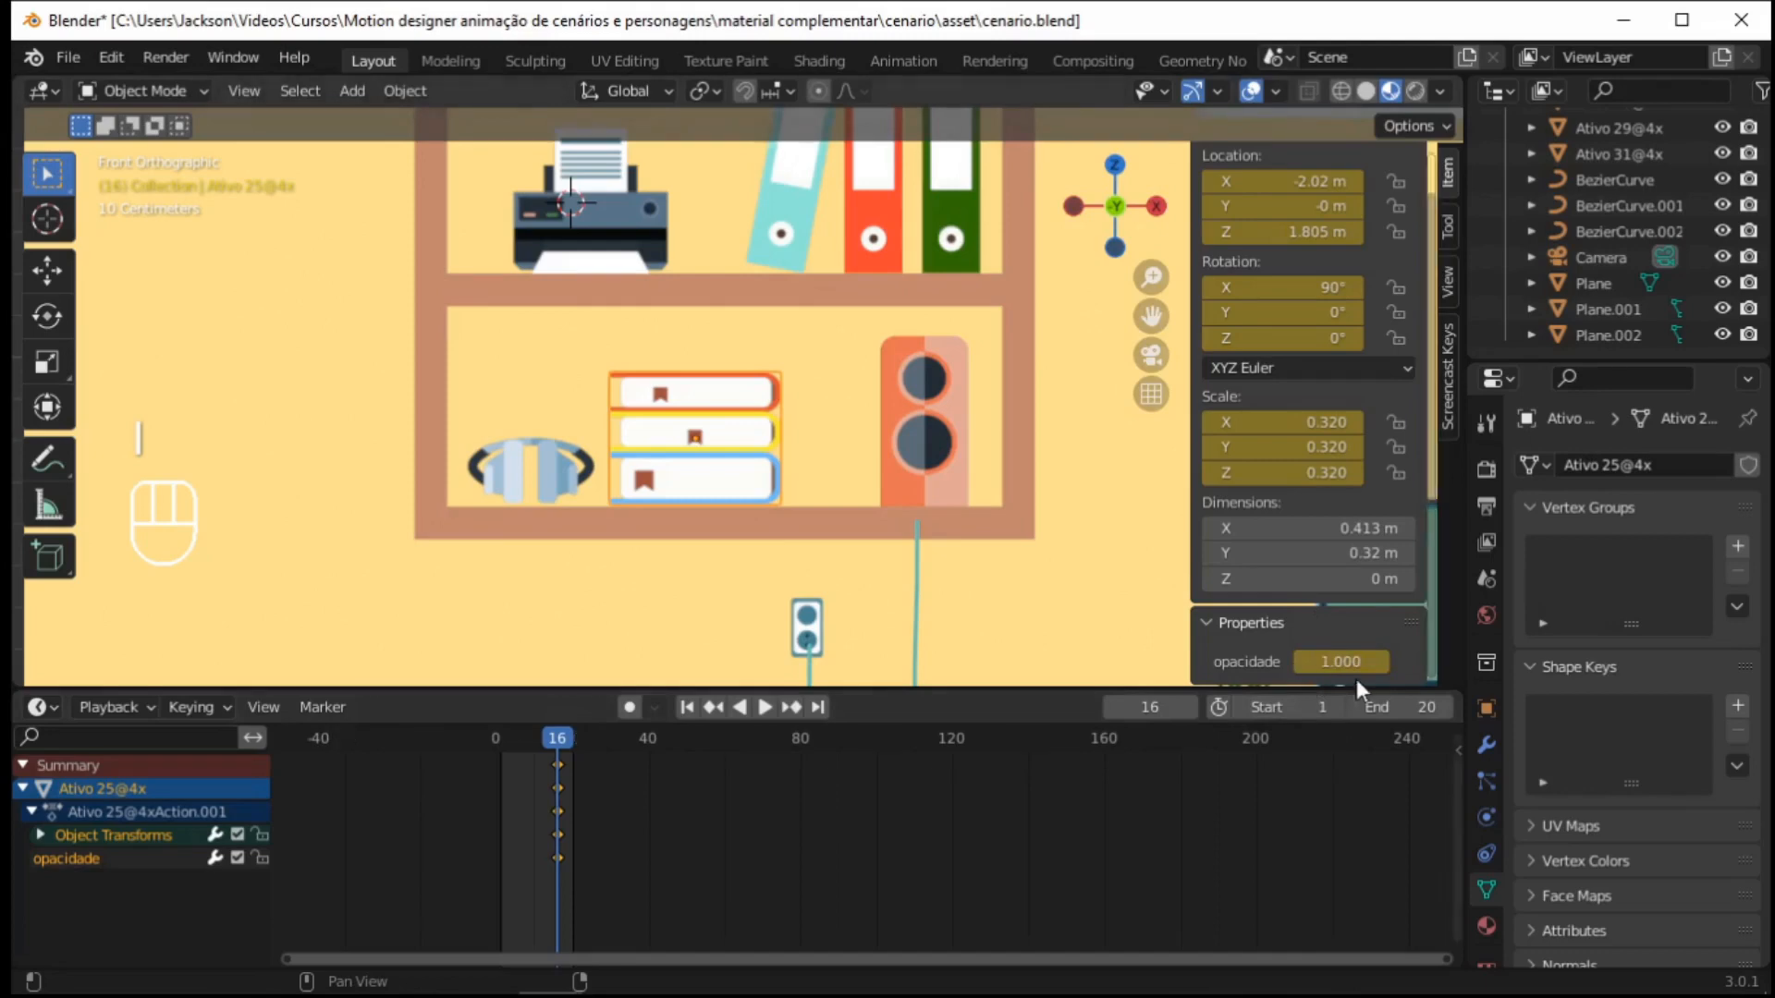
# At frame 8, move the book stack along X to about -1.72 m and insert a Location, Rotation & Scale keyframe
pyautogui.press('g')
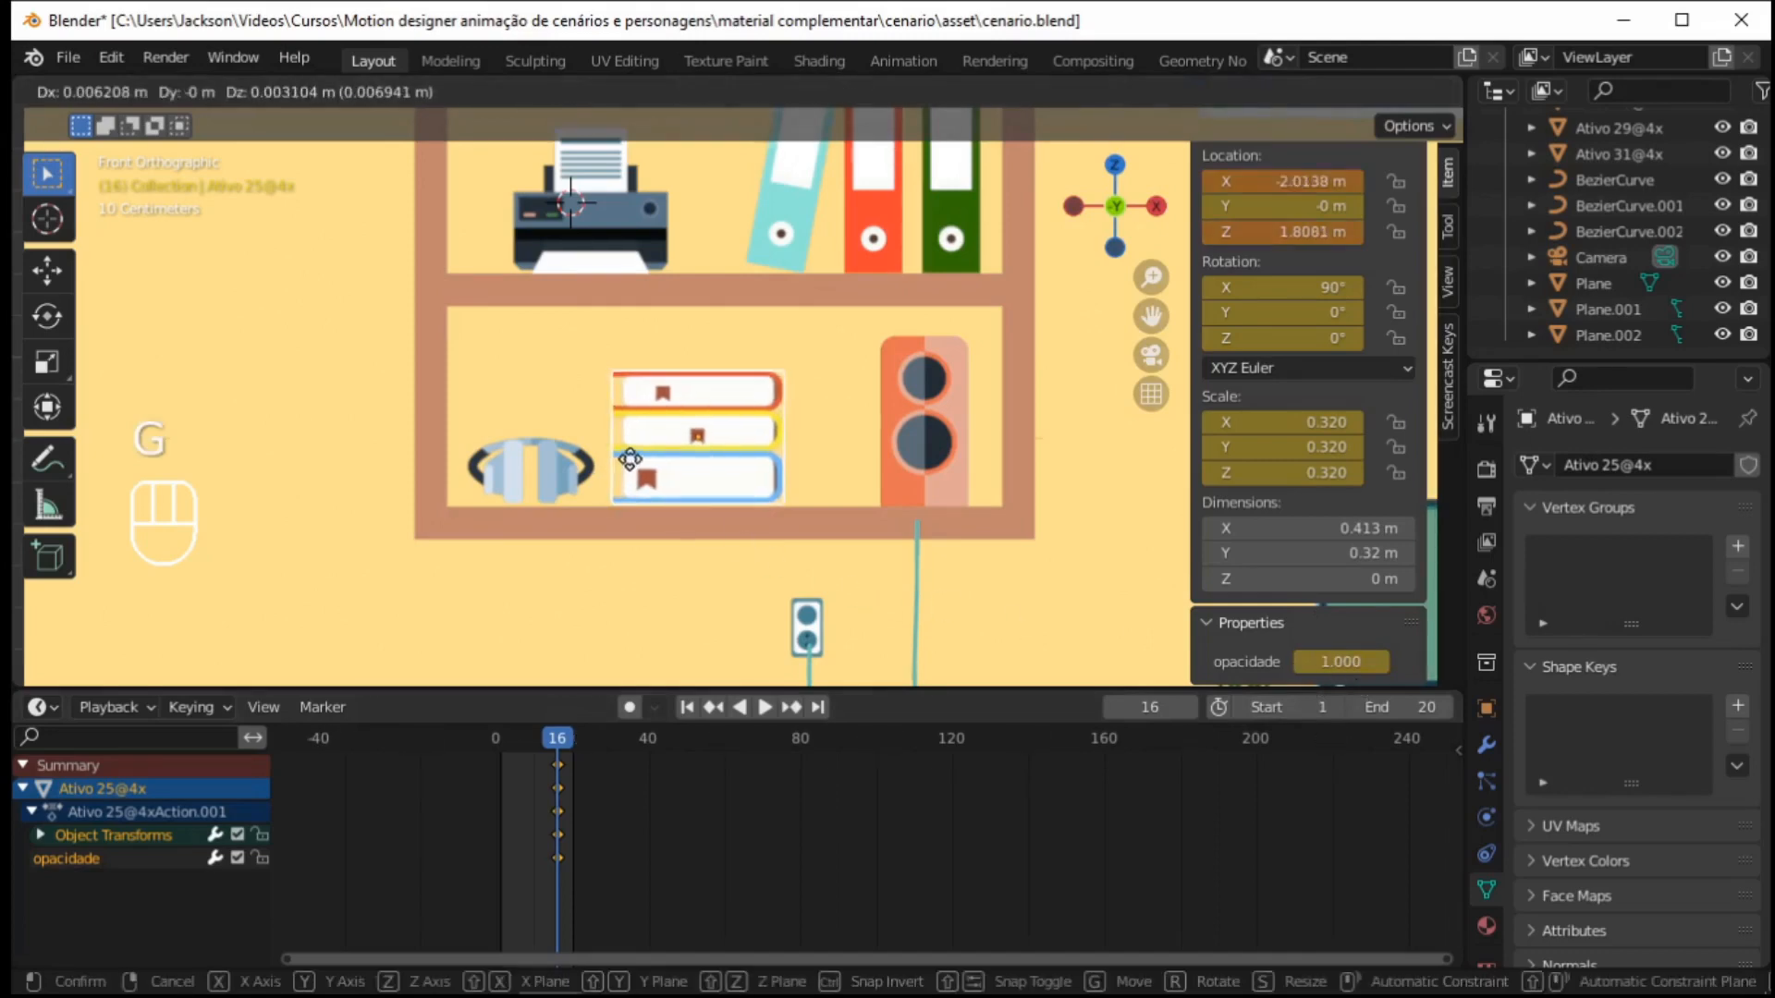
pyautogui.click(751, 459)
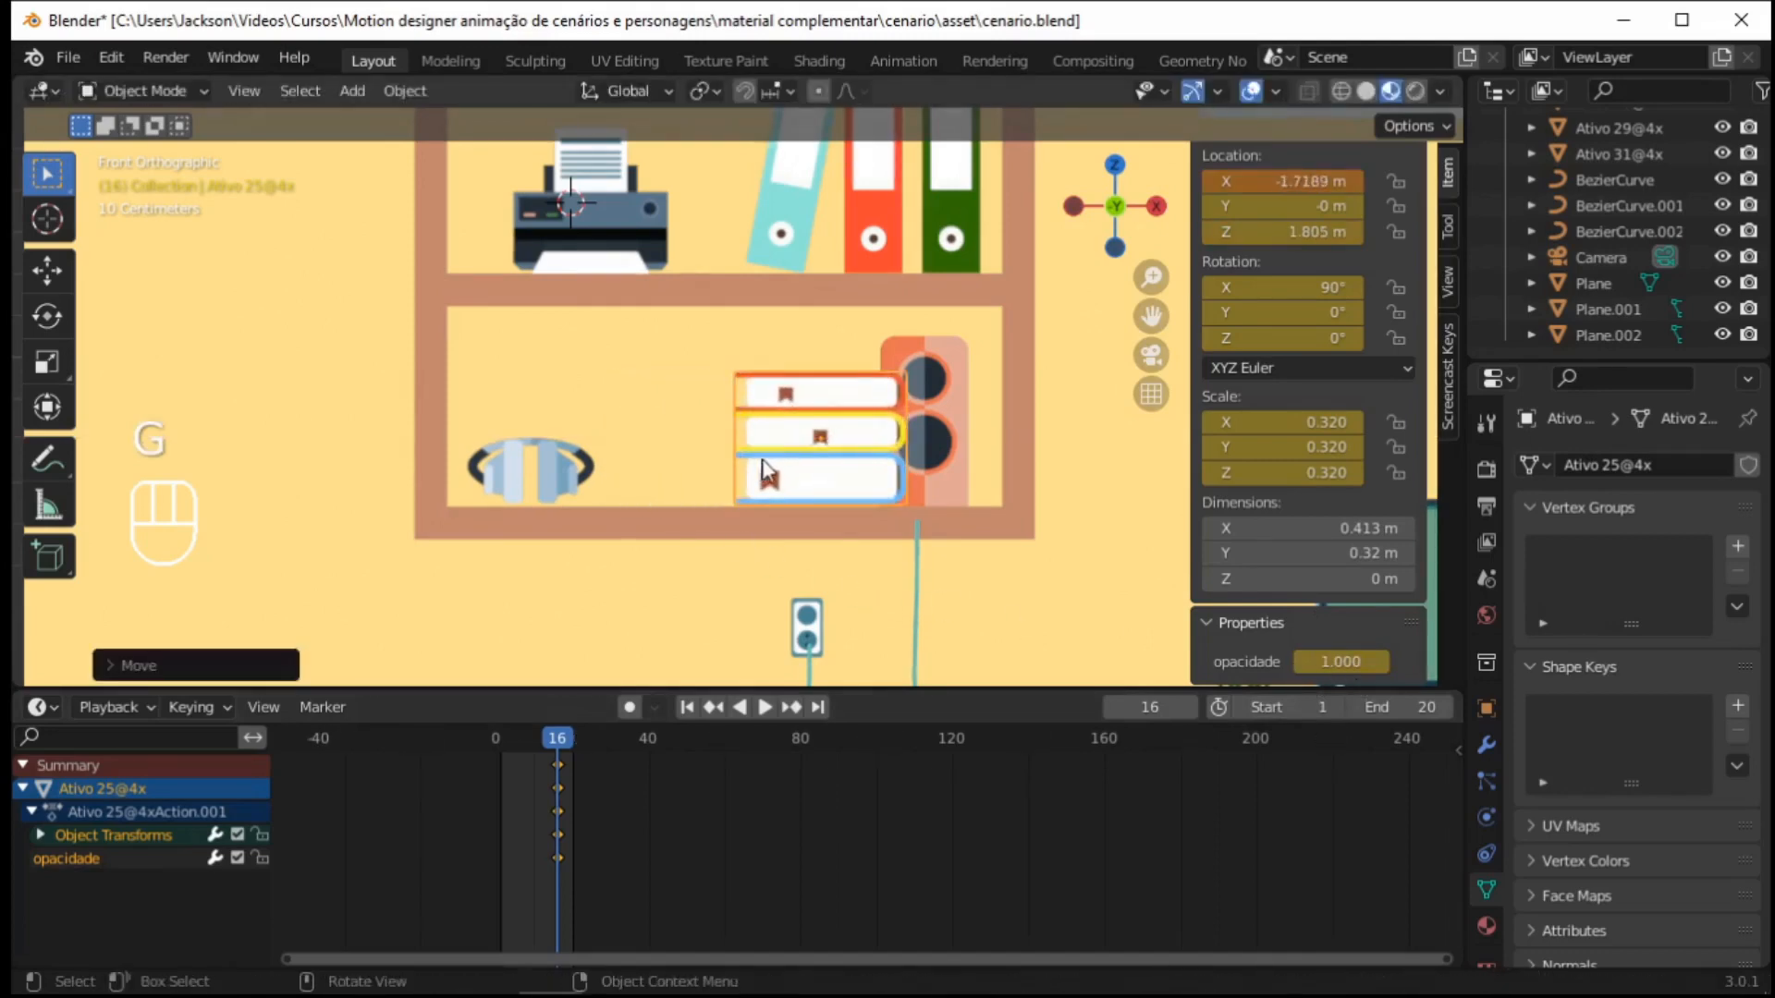
pyautogui.press('space')
pyautogui.moveTo(546, 747); pyautogui.dragTo(525, 755)
pyautogui.press('space')
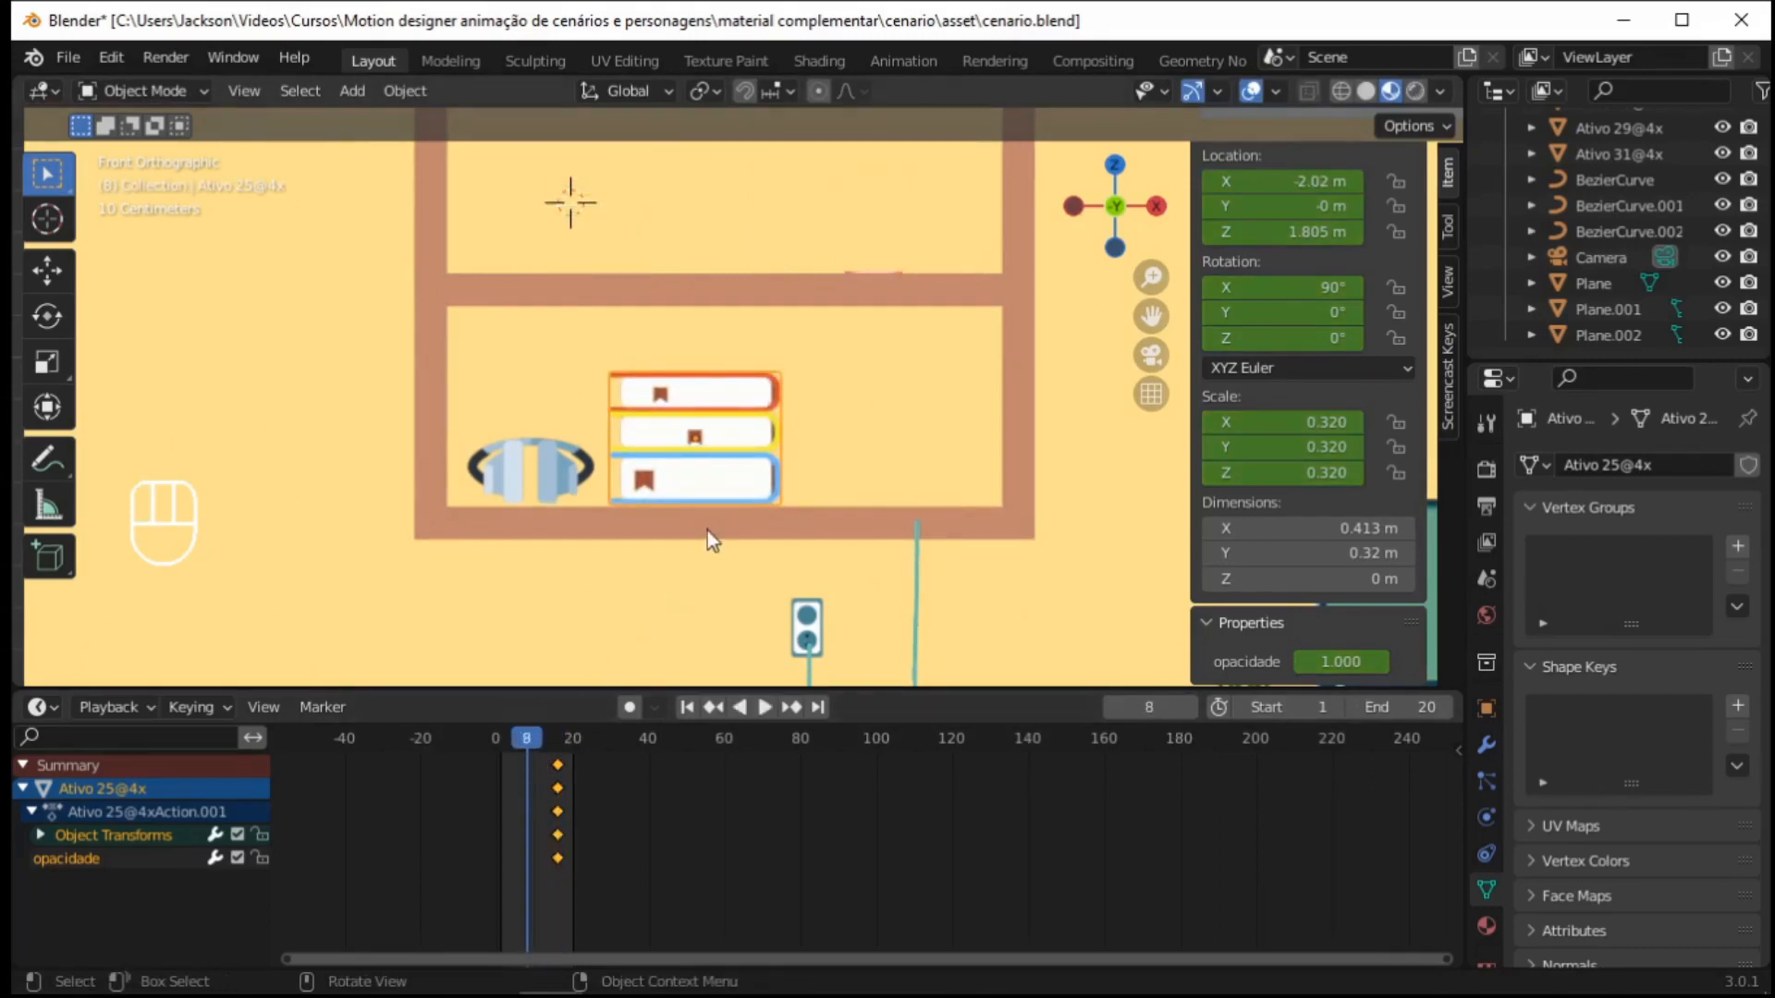
pyautogui.press('g')
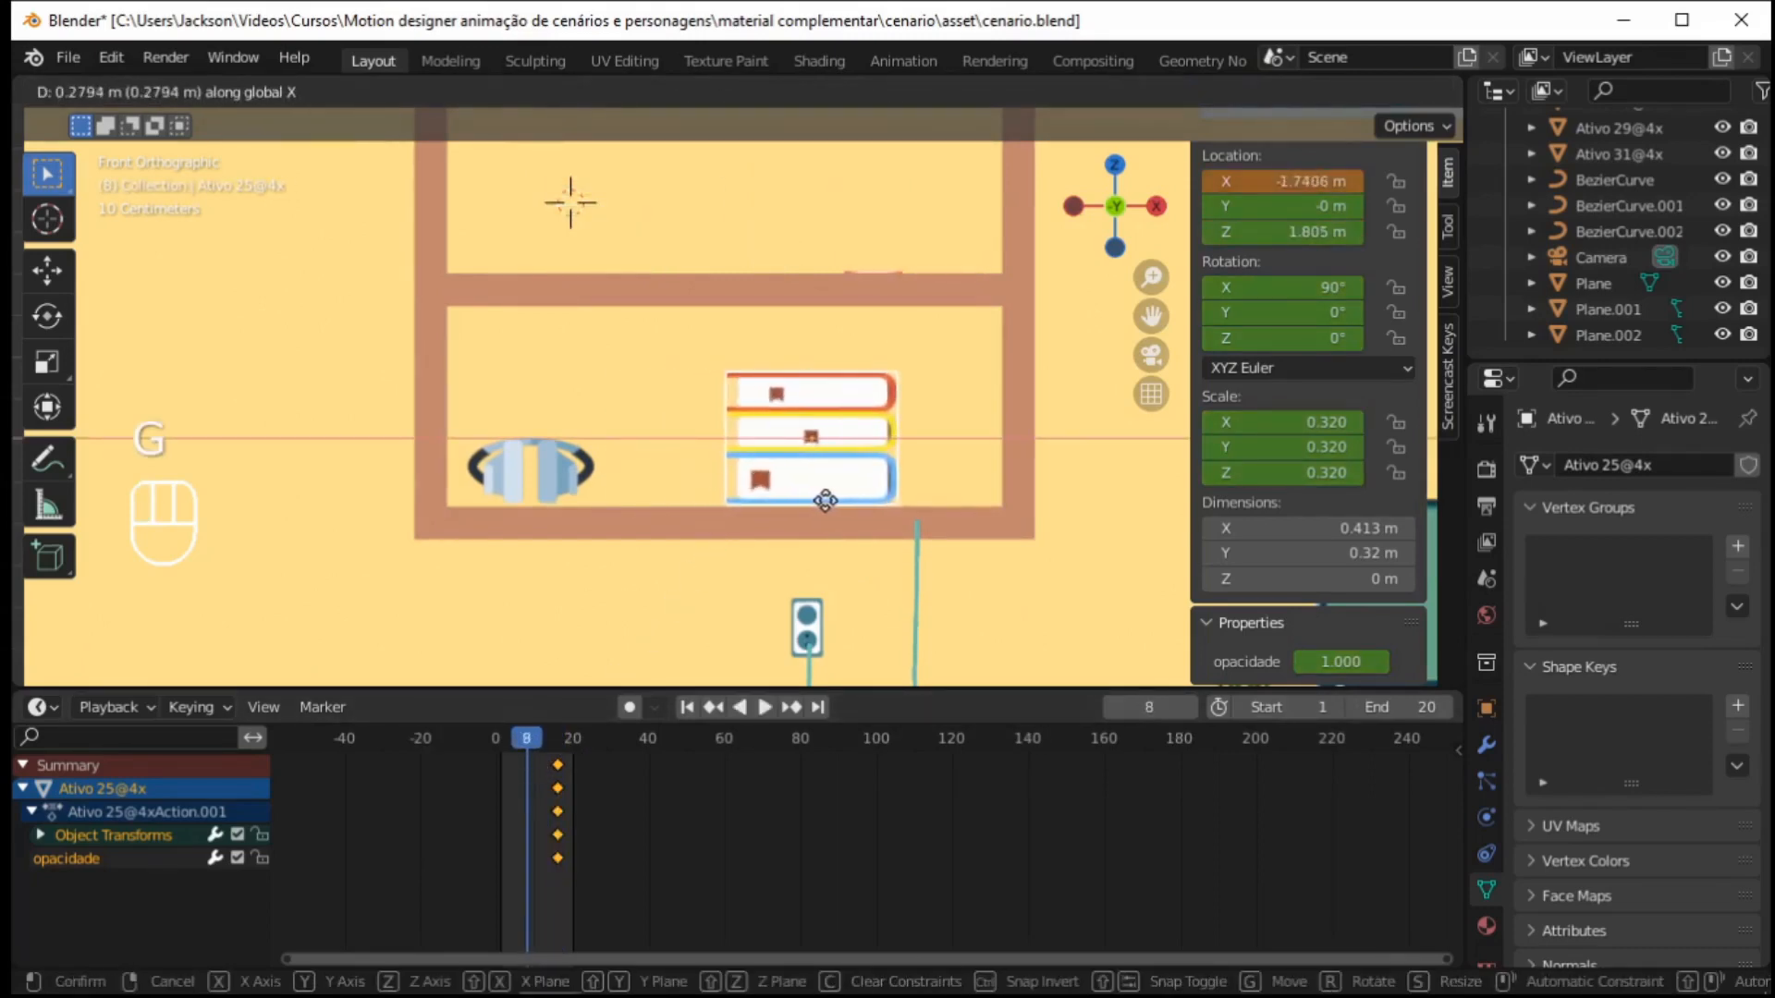
pyautogui.click(856, 497)
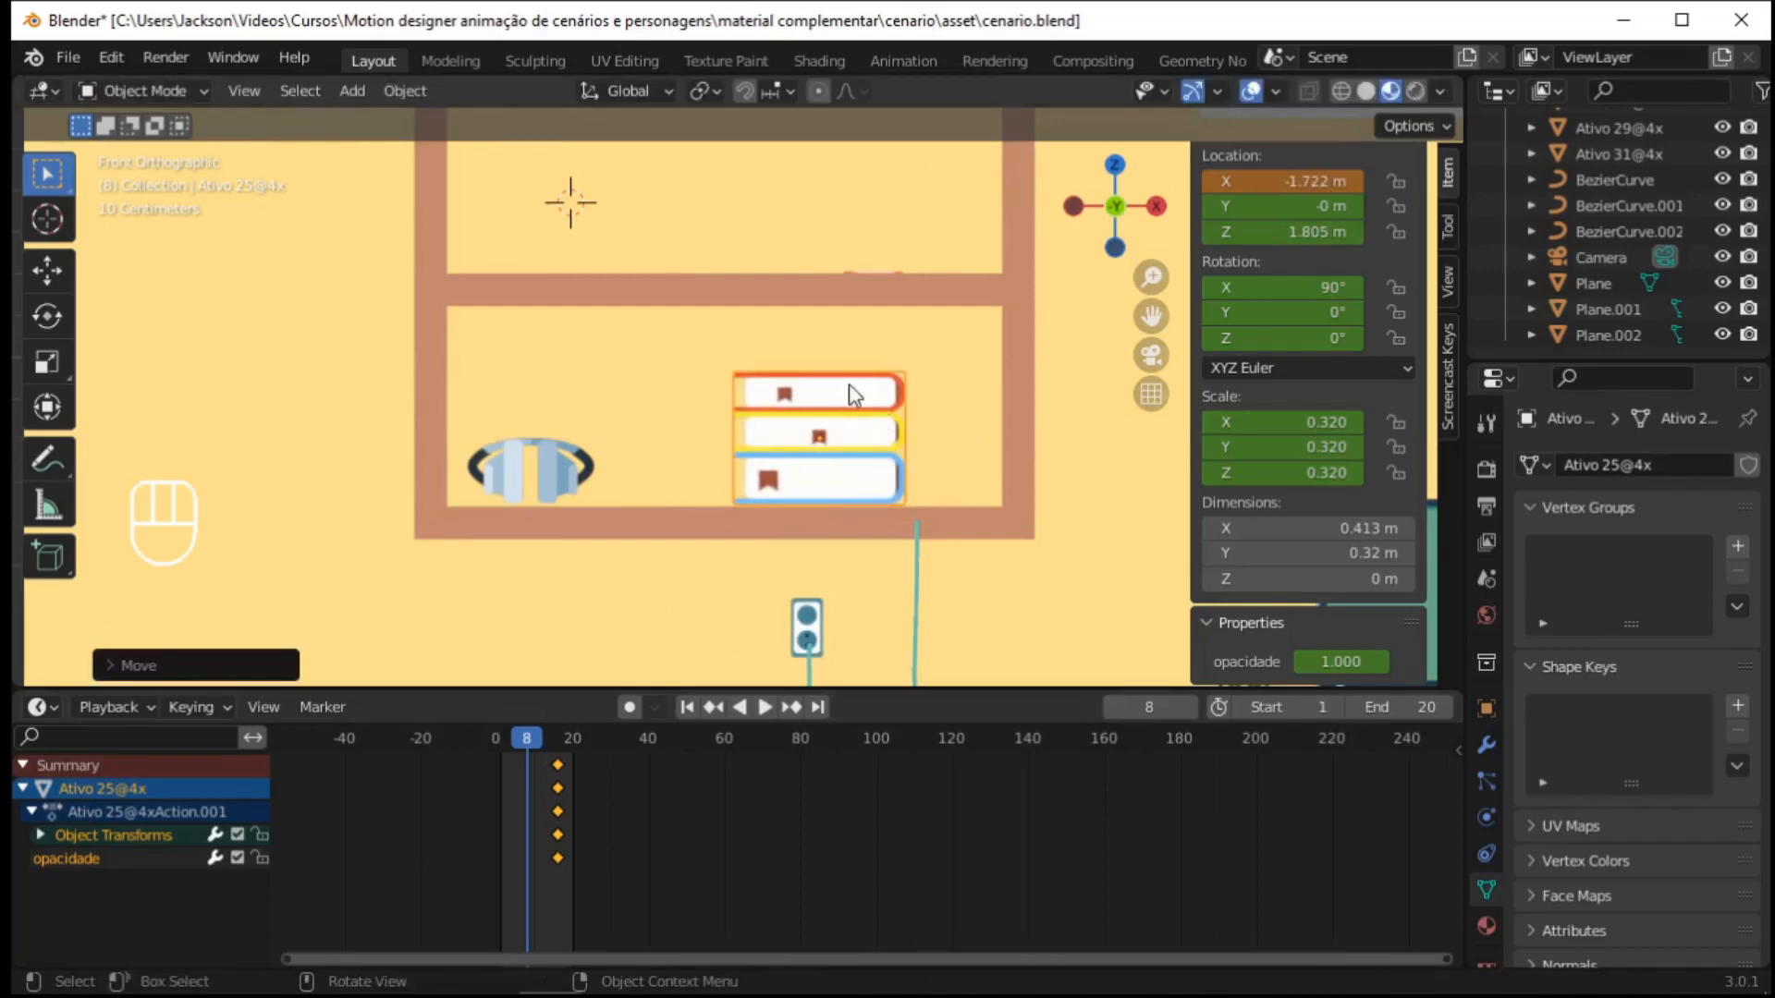
pyautogui.press('i')
pyautogui.click(787, 379)
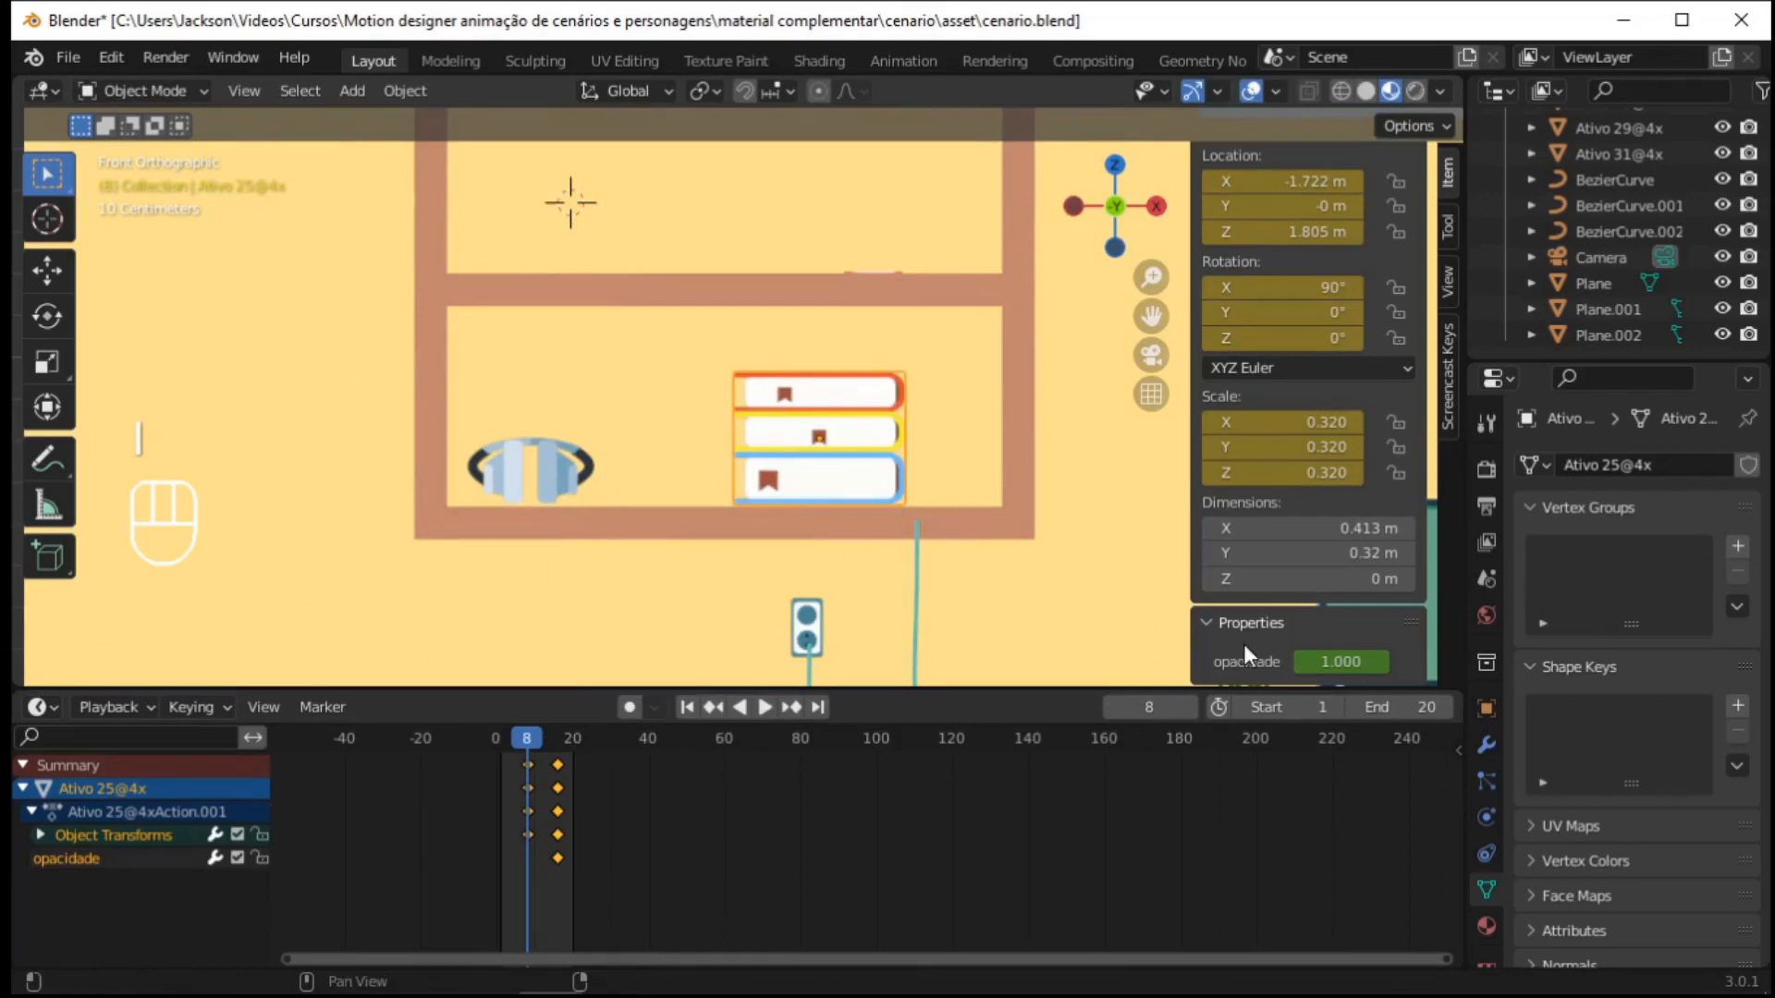
# Set the book stack's opacidade to 0 at frame 8, keyframe it, and play the animation
pyautogui.moveTo(1347, 660)
pyautogui.mouseDown()
pyautogui.moveTo(1286, 660)
pyautogui.moveTo(1314, 657)
pyautogui.mouseUp()
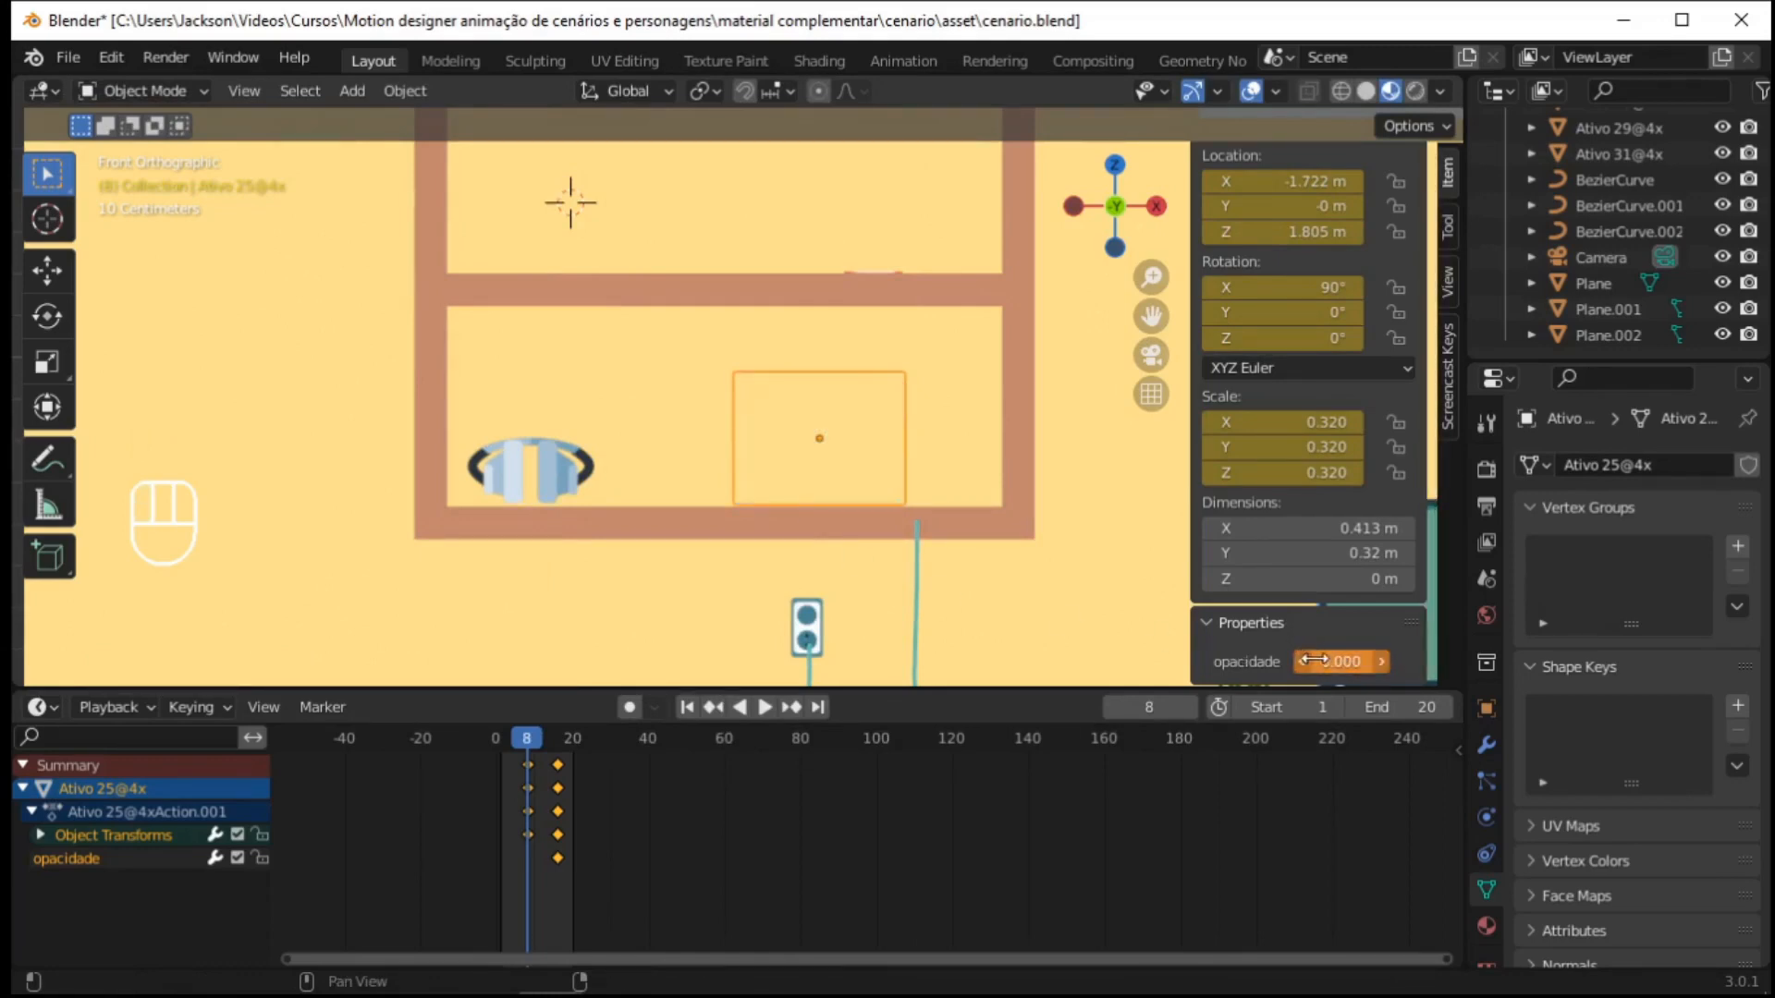
pyautogui.press('i')
pyautogui.scroll(-1, 846, 453)
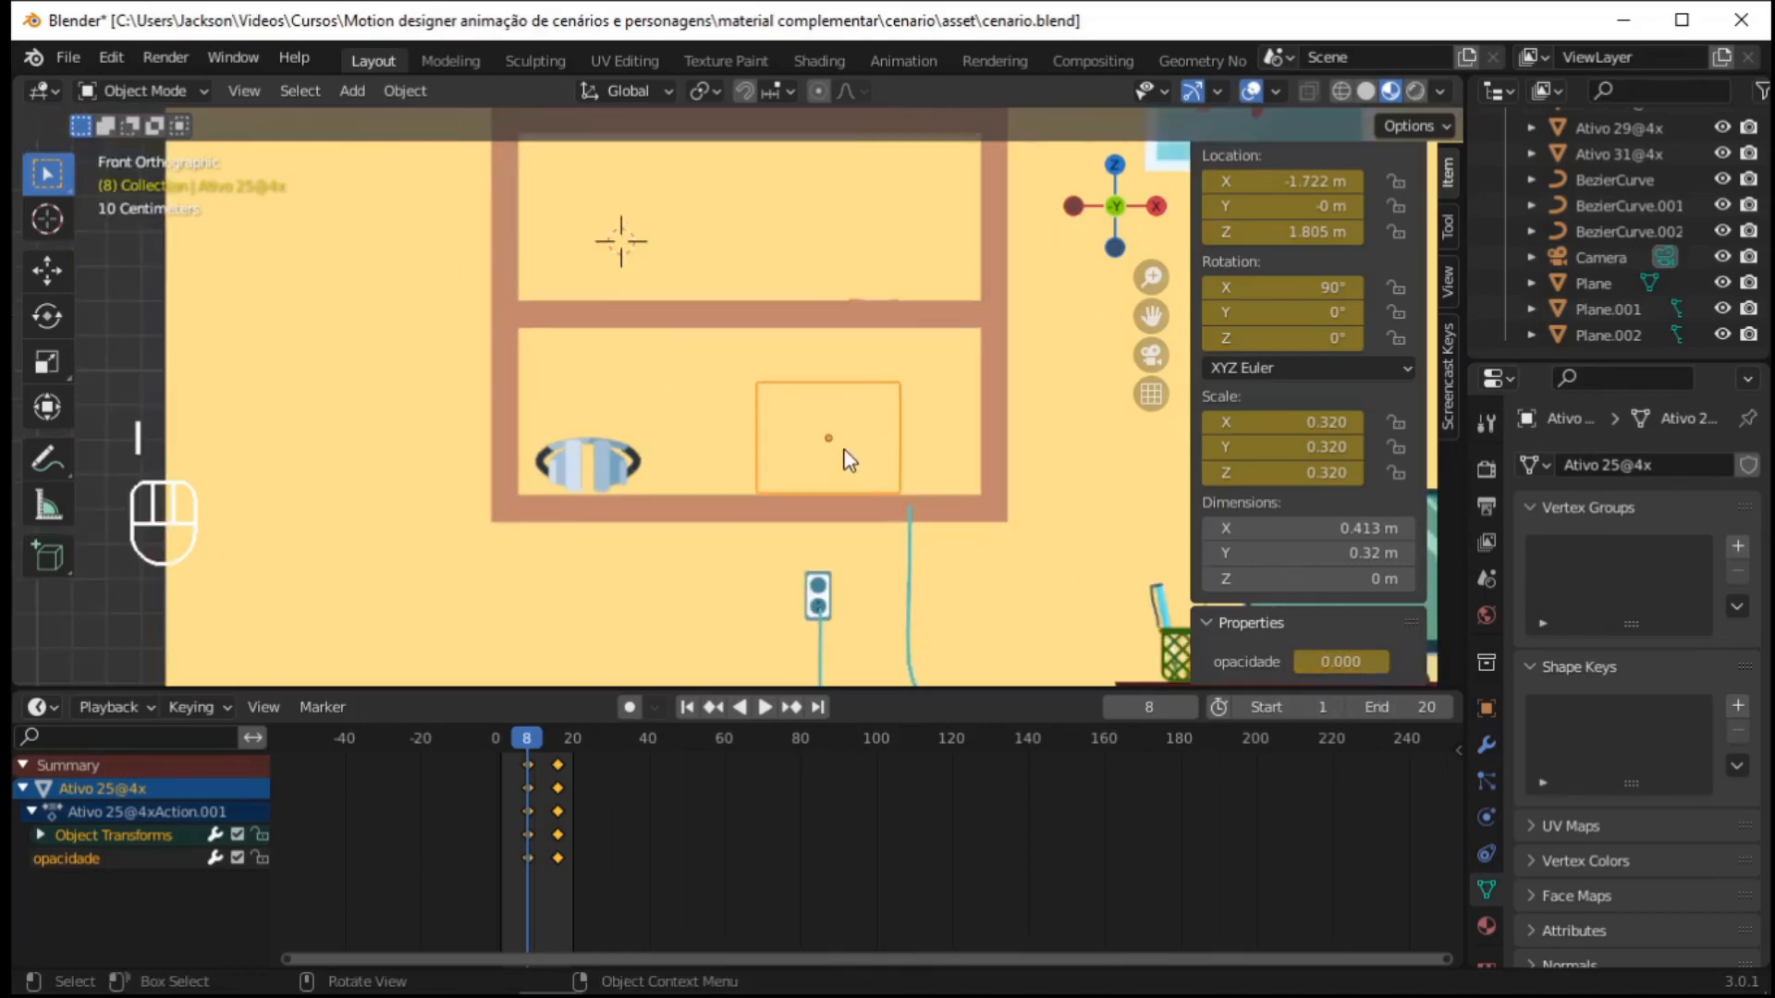
pyautogui.press('space')
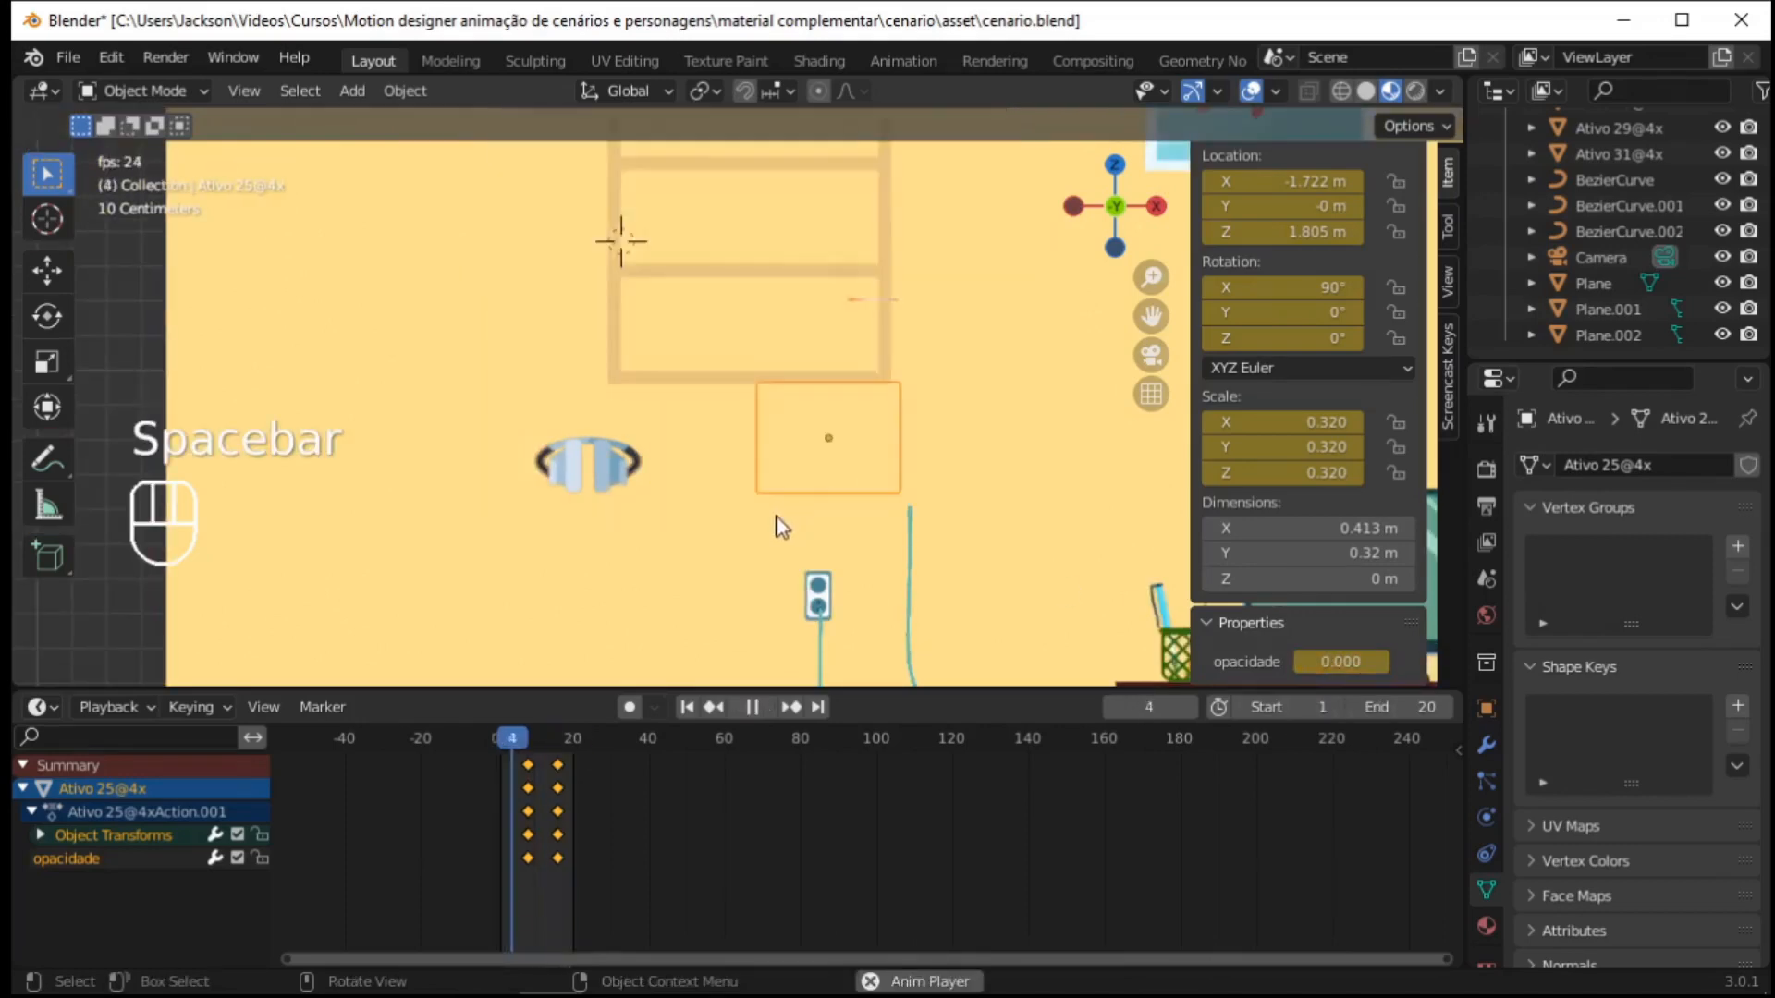
# Give all of the book stack's keyframes Back interpolation, check the playback and stop it
pyautogui.moveTo(478, 896); pyautogui.dragTo(633, 764)
pyautogui.press('t')
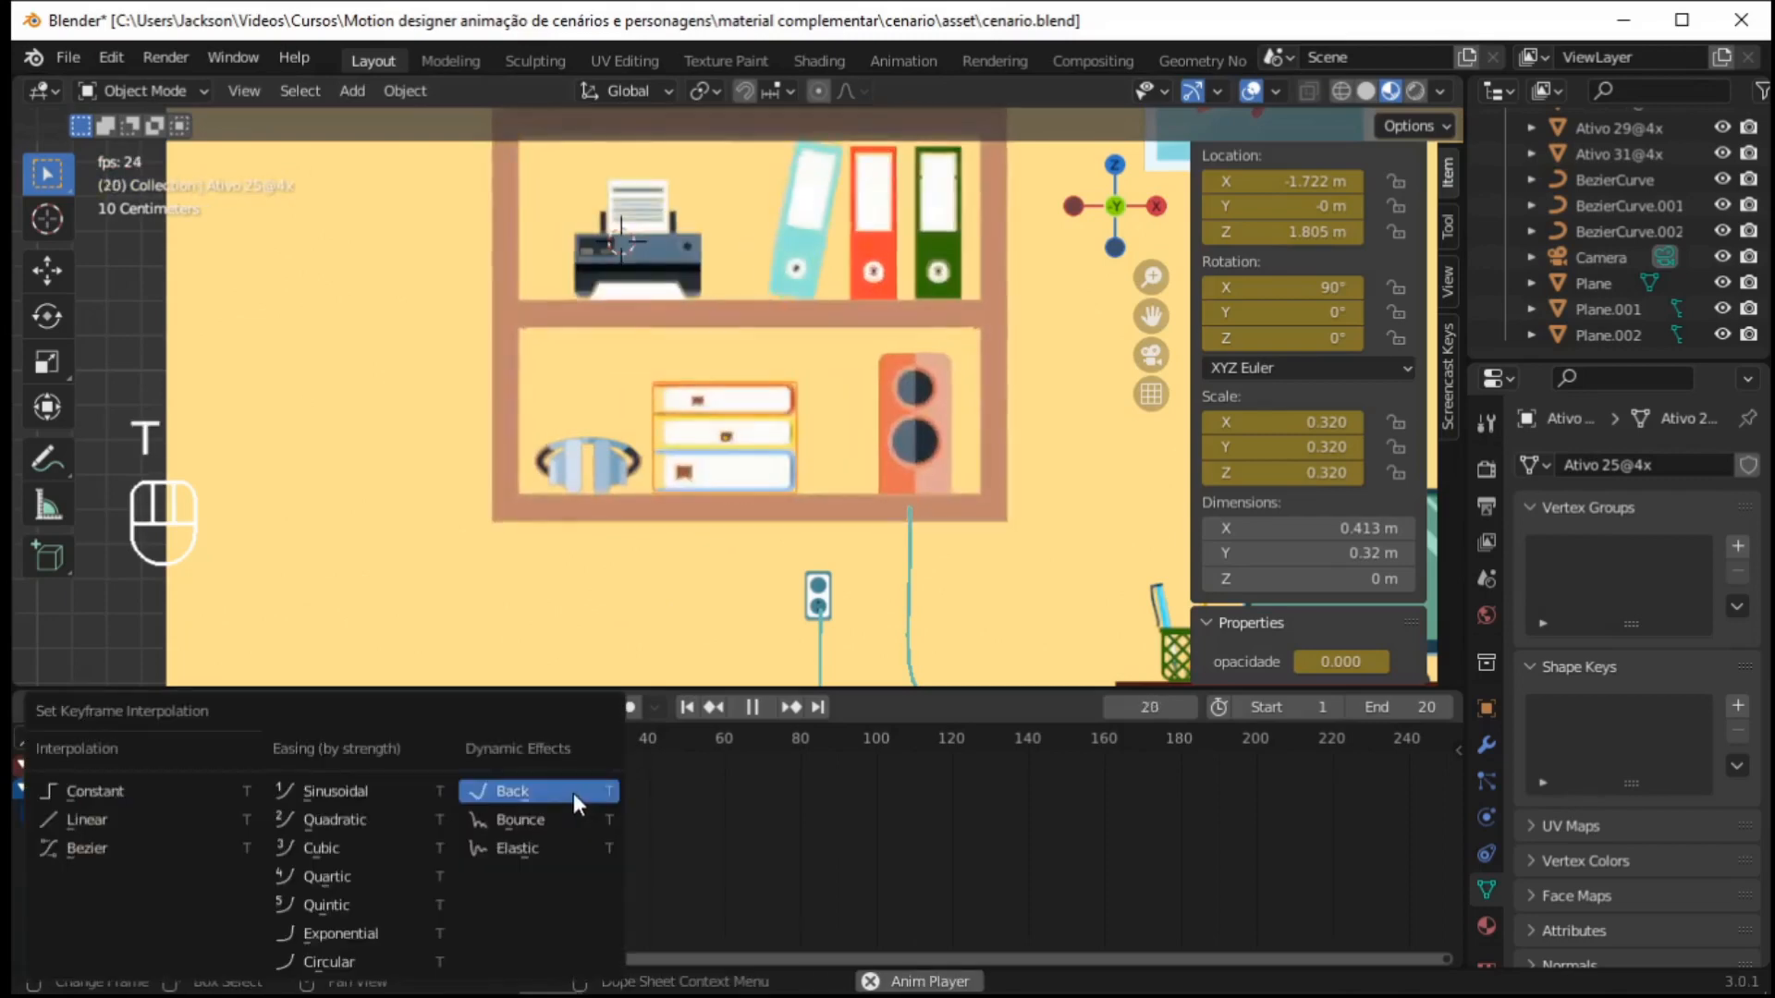
pyautogui.click(573, 793)
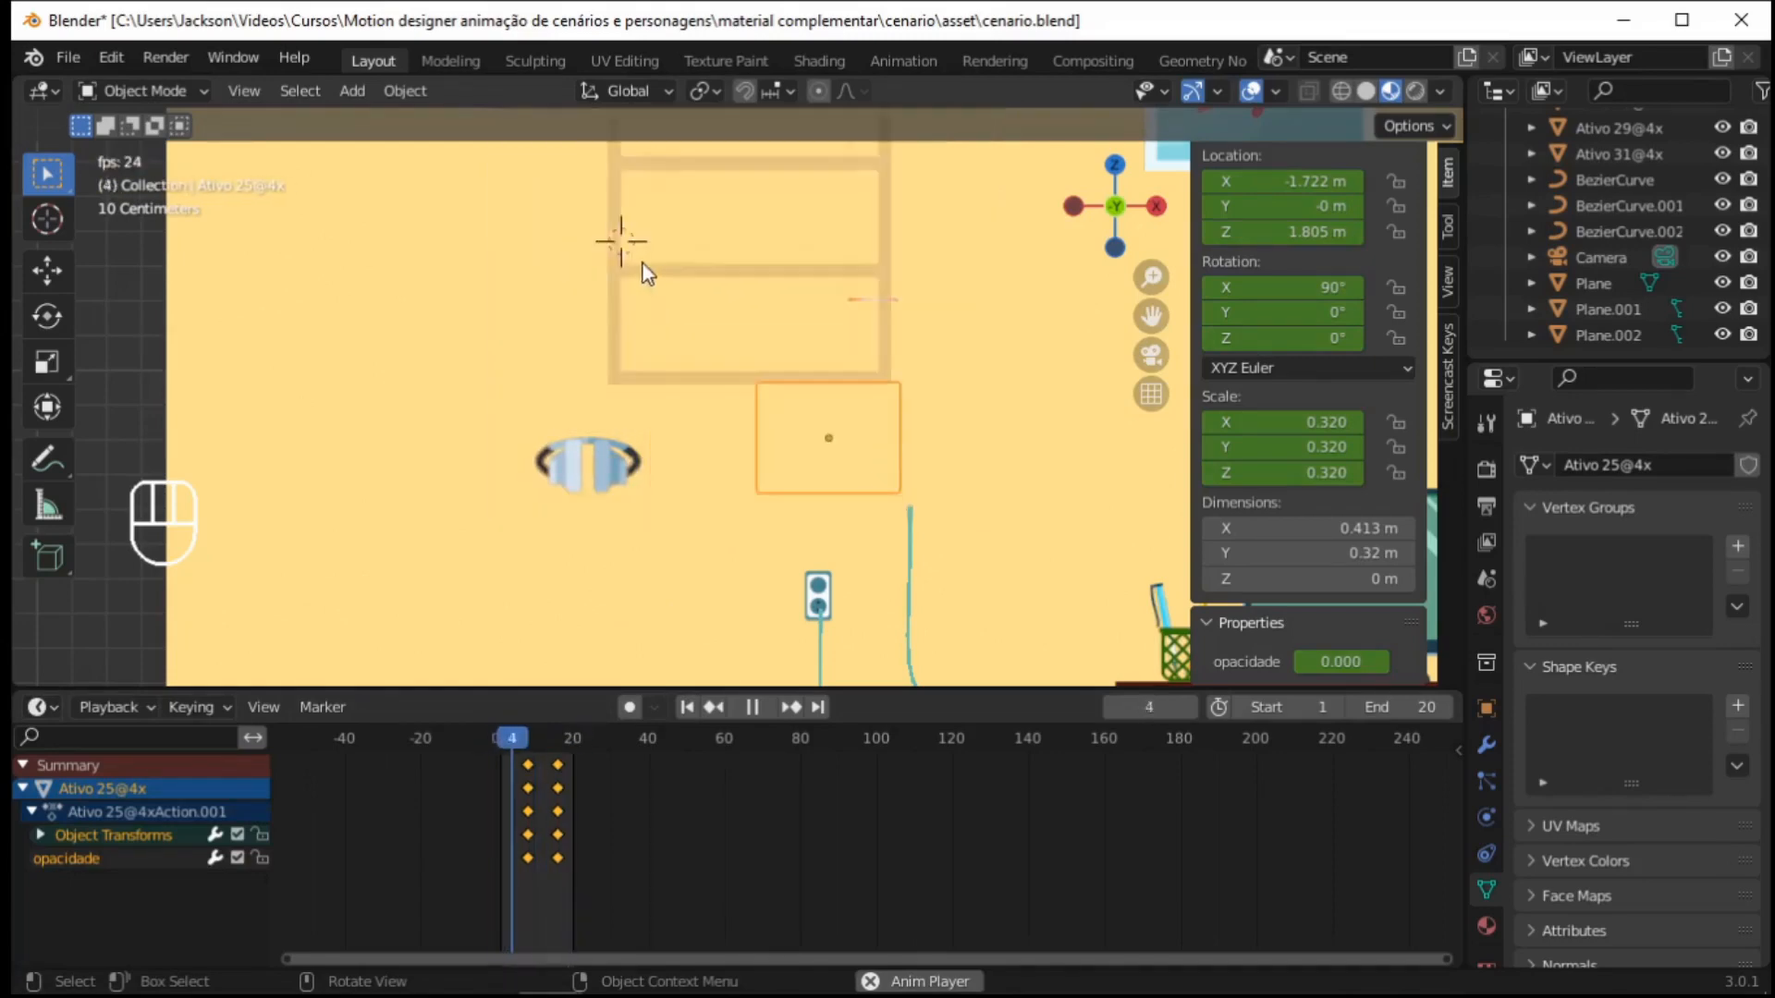
pyautogui.press('space')
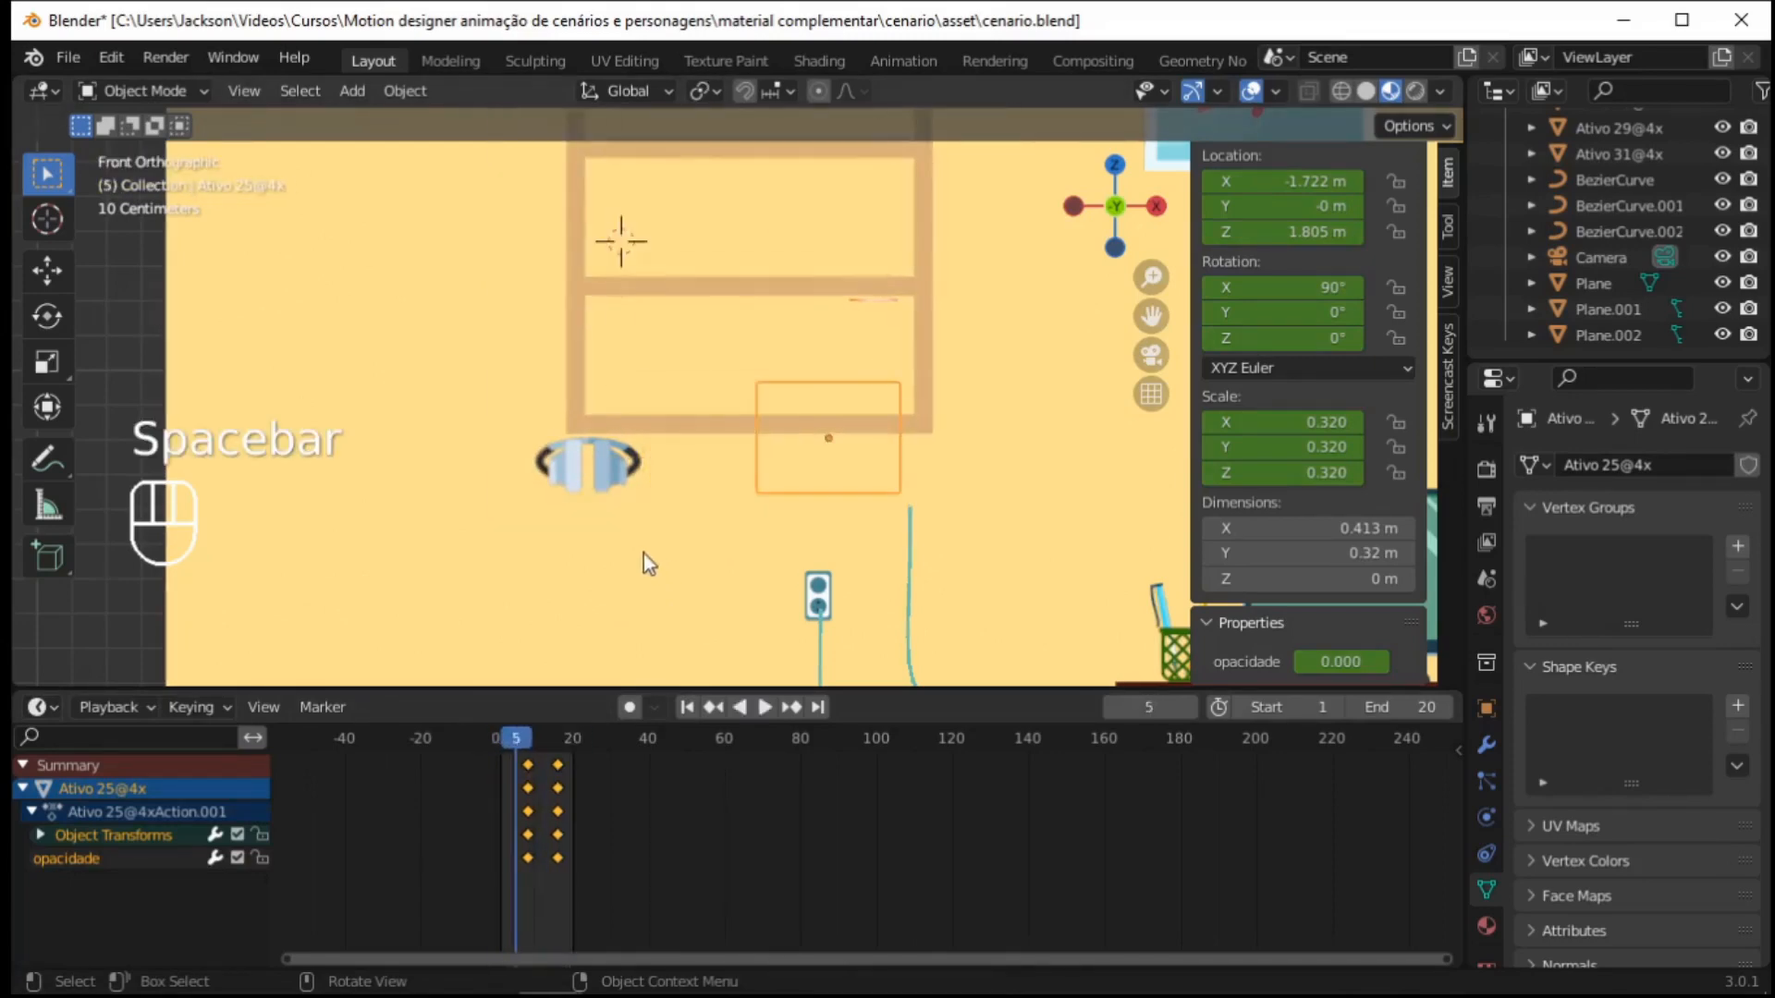
# At frame 16, insert Location, Rotation & Scale and opacidade keyframes for the small blue object beside the books on the lowest shelf
pyautogui.moveTo(518, 747); pyautogui.dragTo(557, 737)
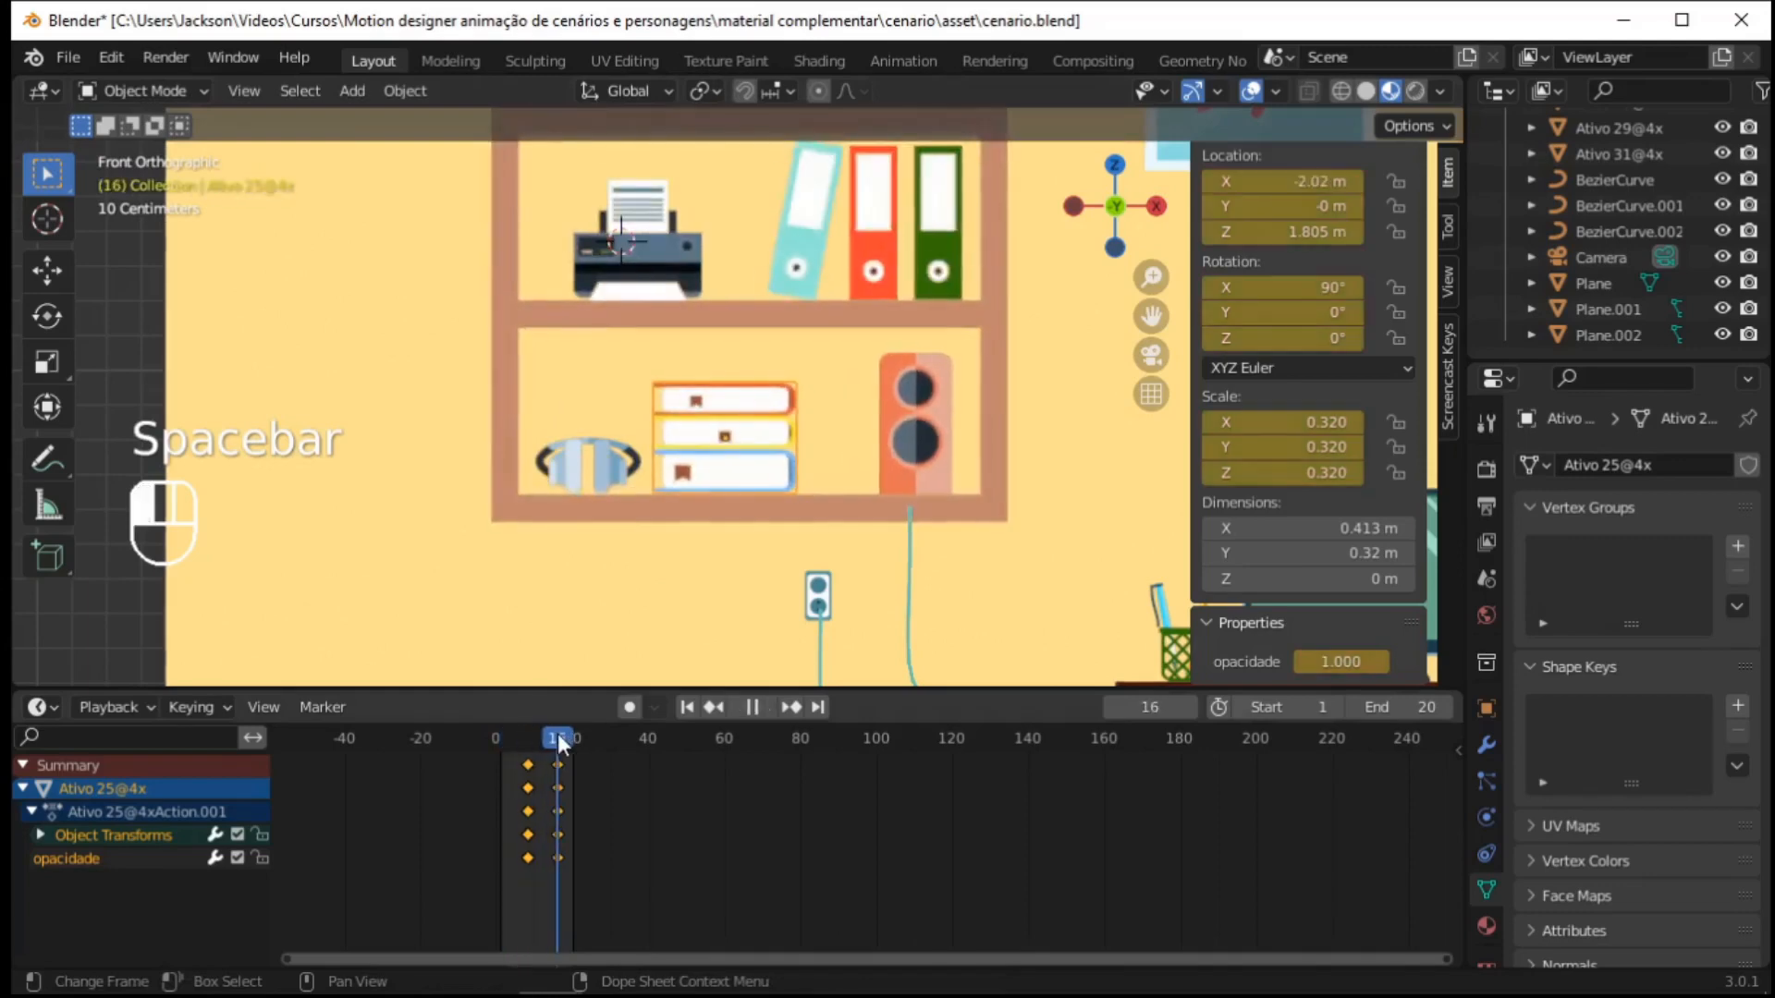
pyautogui.click(612, 473)
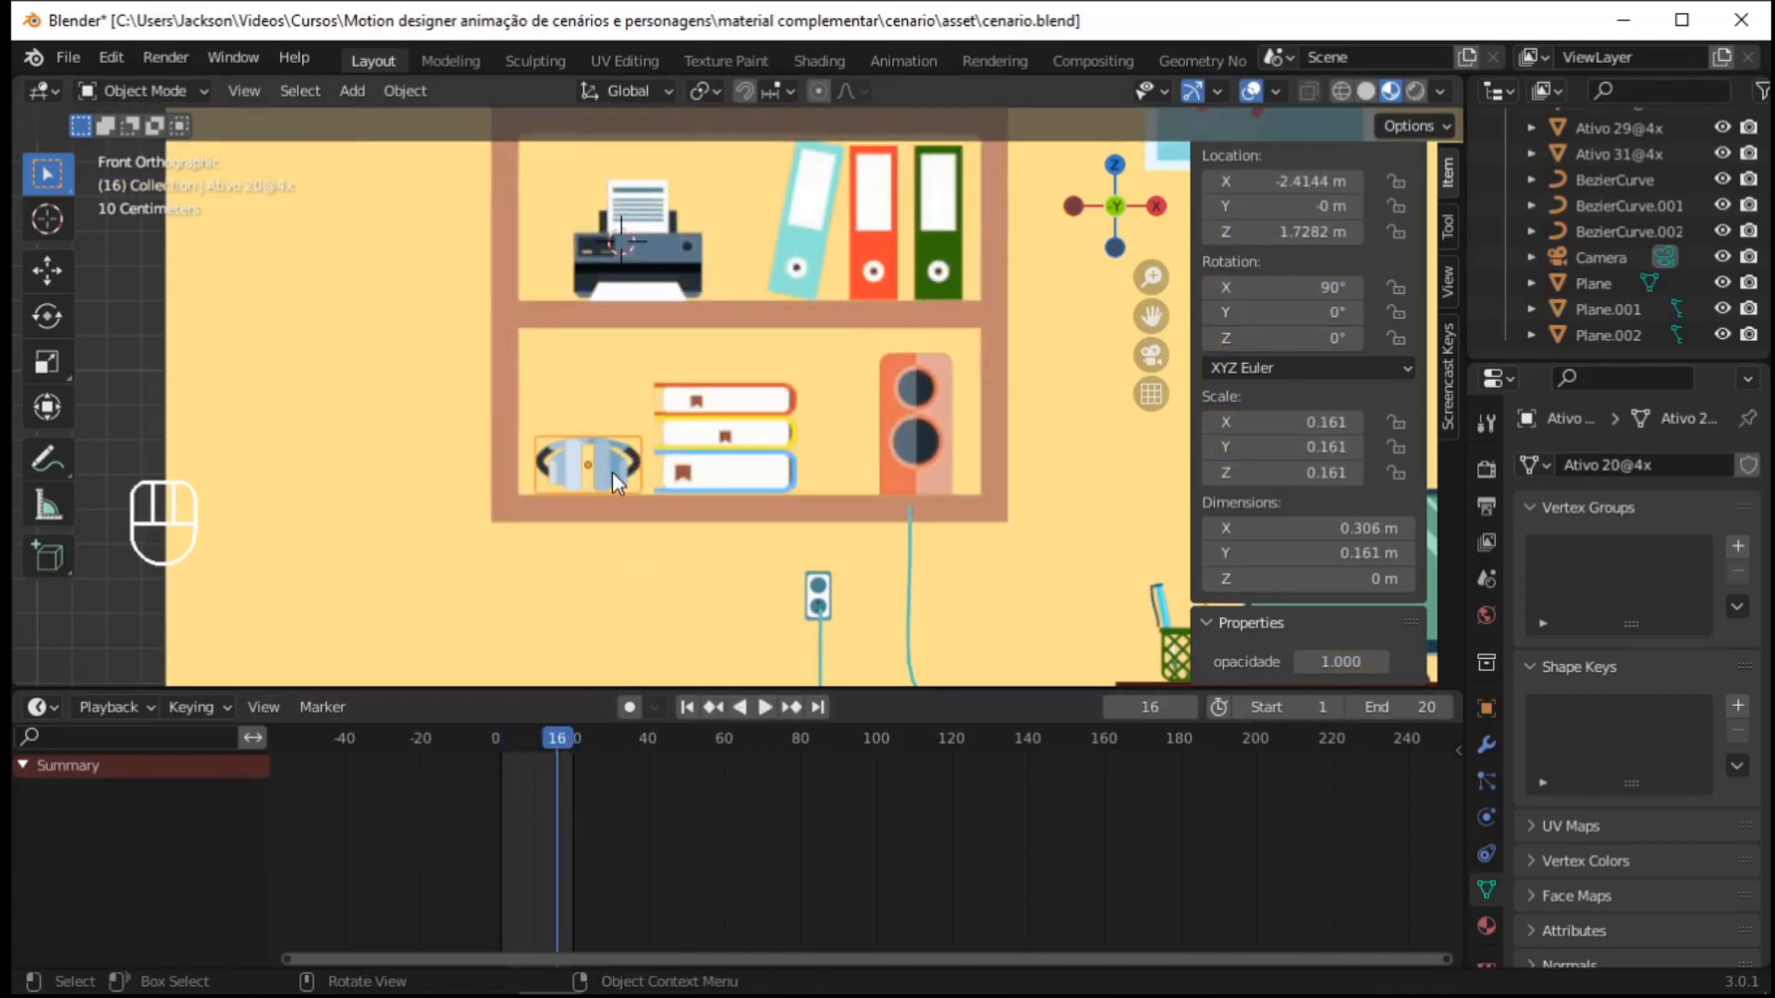
pyautogui.press('i')
pyautogui.click(599, 443)
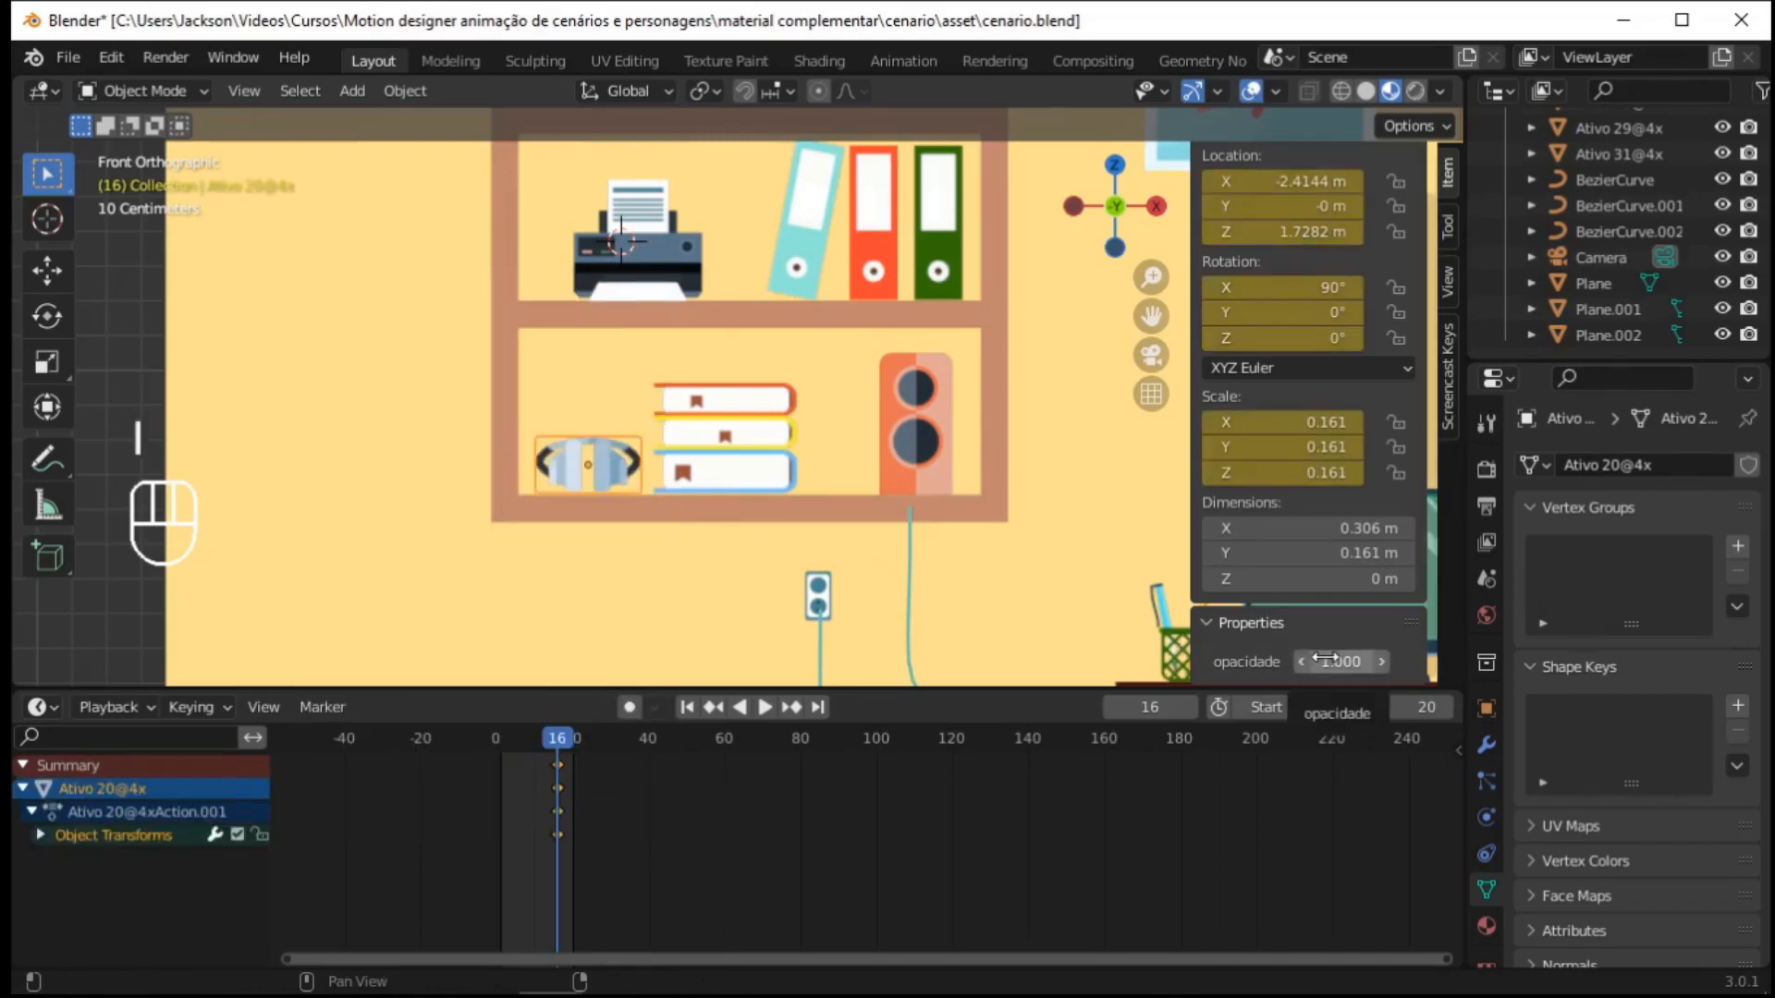
pyautogui.press('i')
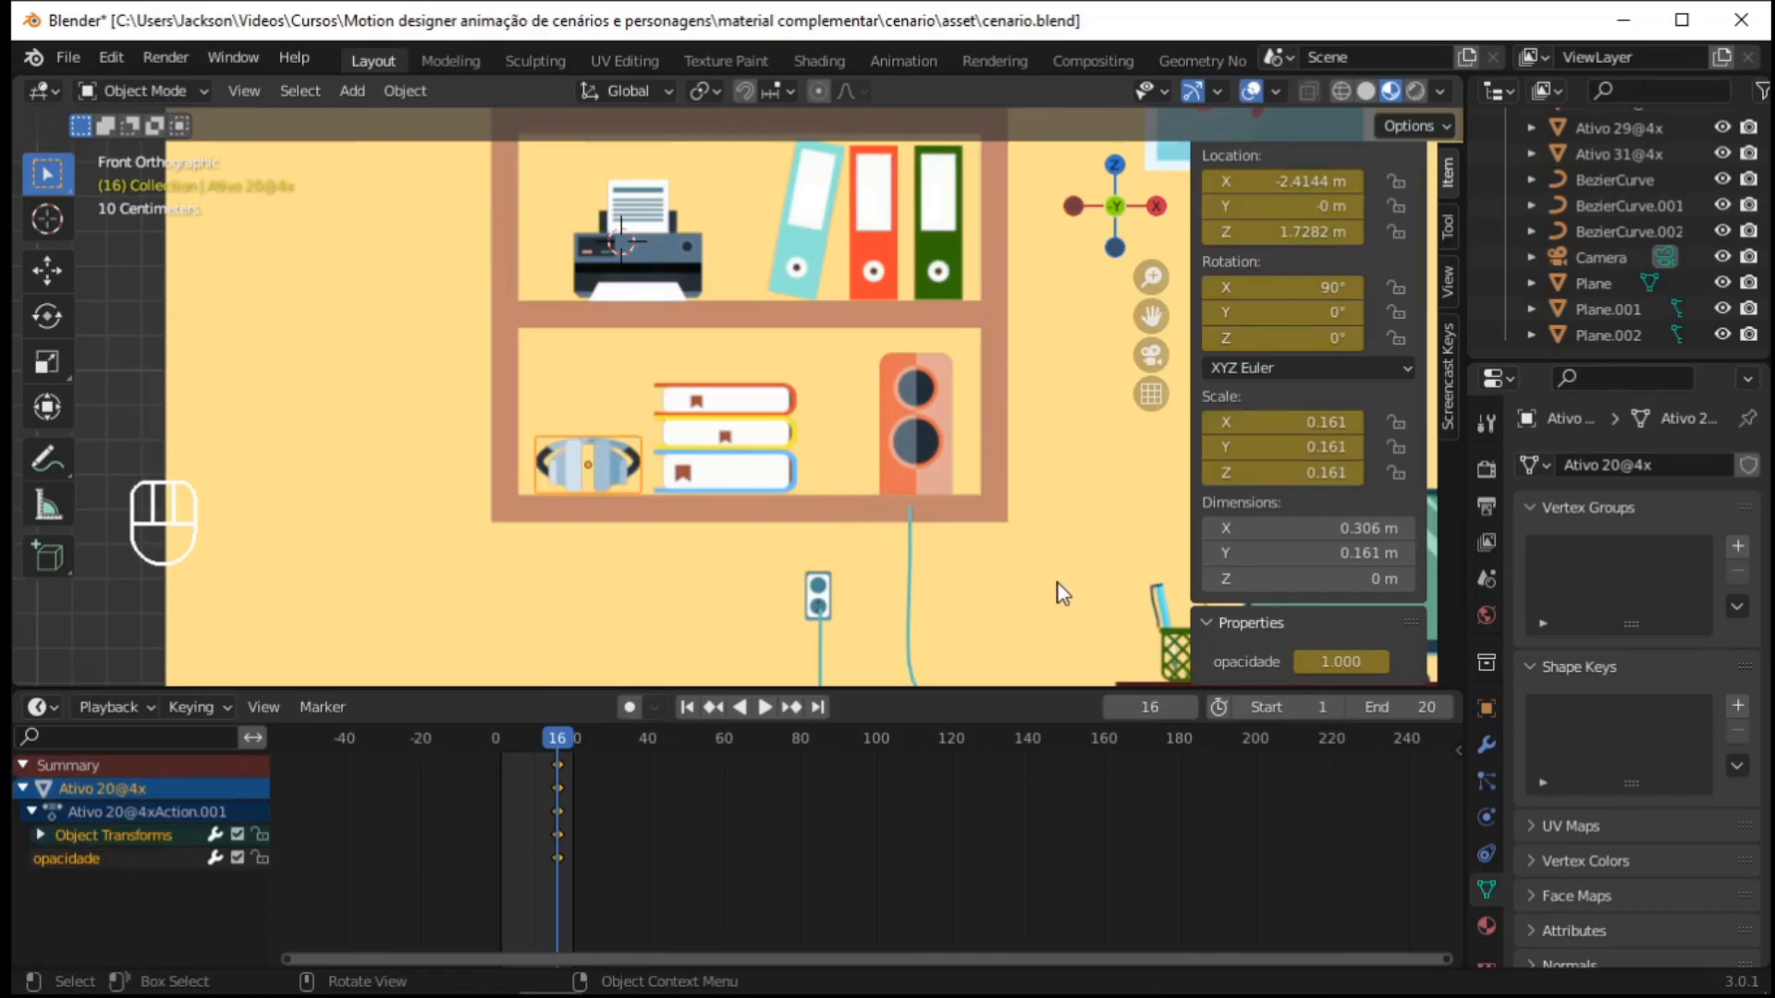
# At frame 8, move the small blue object along X to about -2.17 m and insert a Location, Rotation & Scale keyframe
pyautogui.press('space')
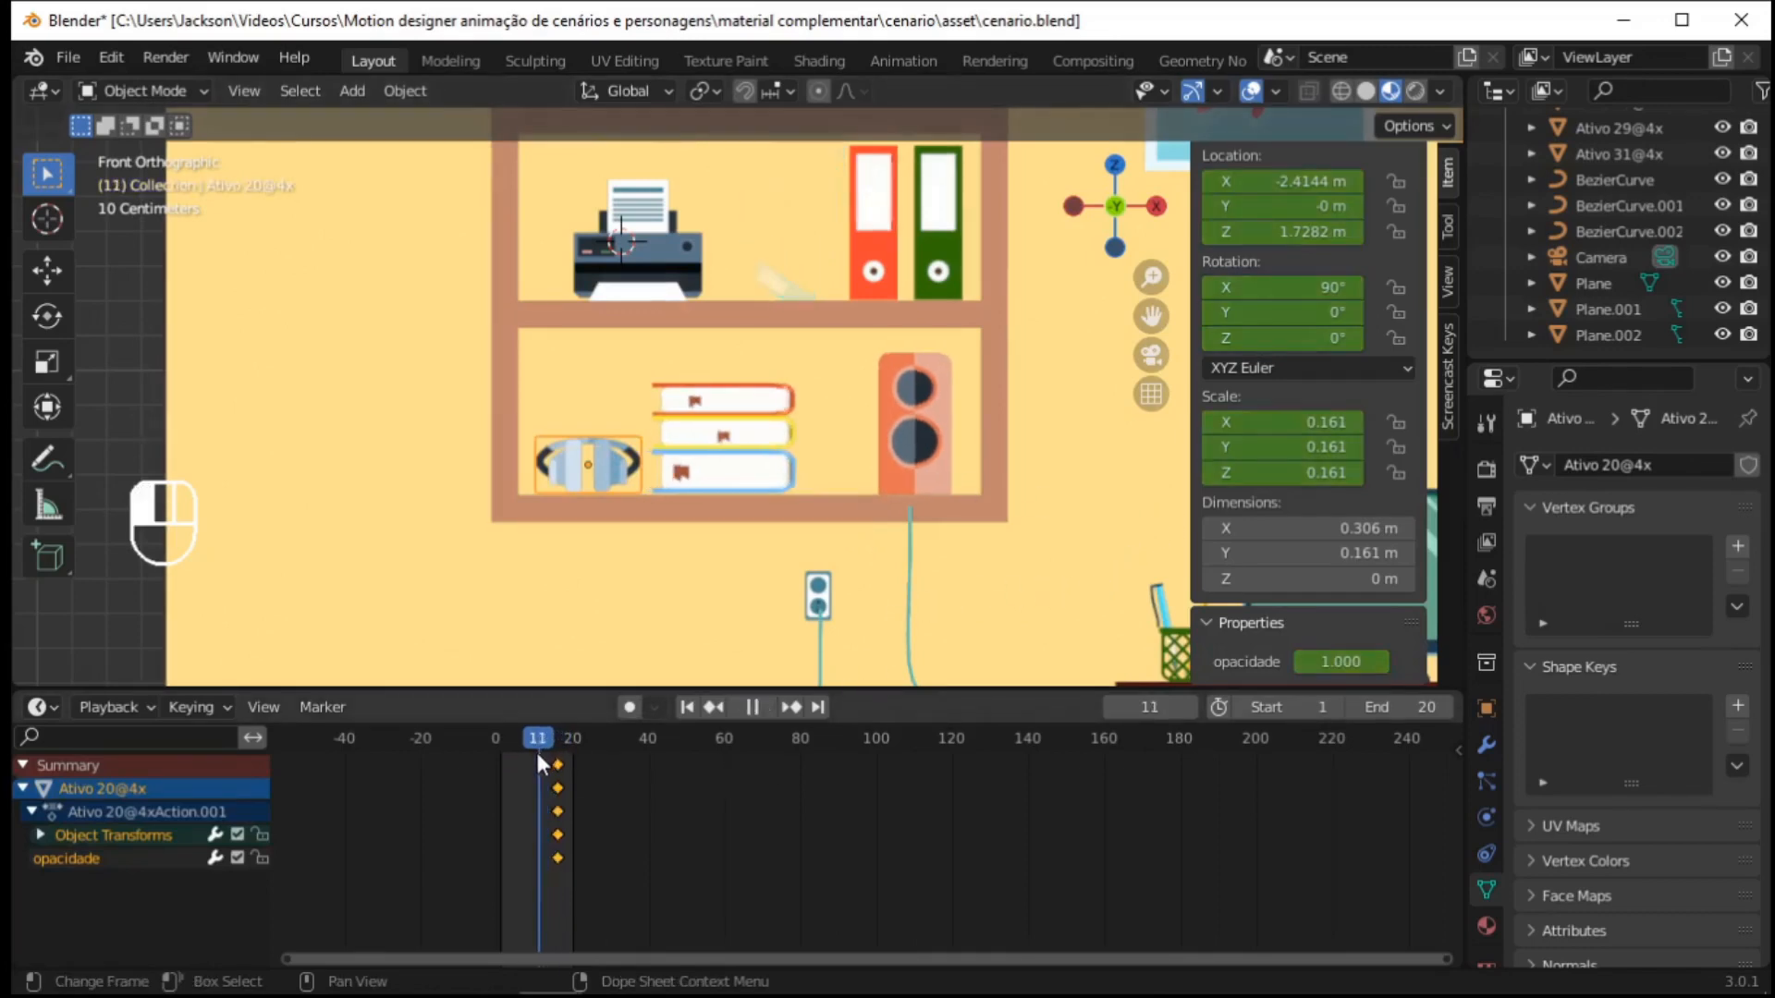
pyautogui.moveTo(533, 760); pyautogui.dragTo(528, 762)
pyautogui.press('g')
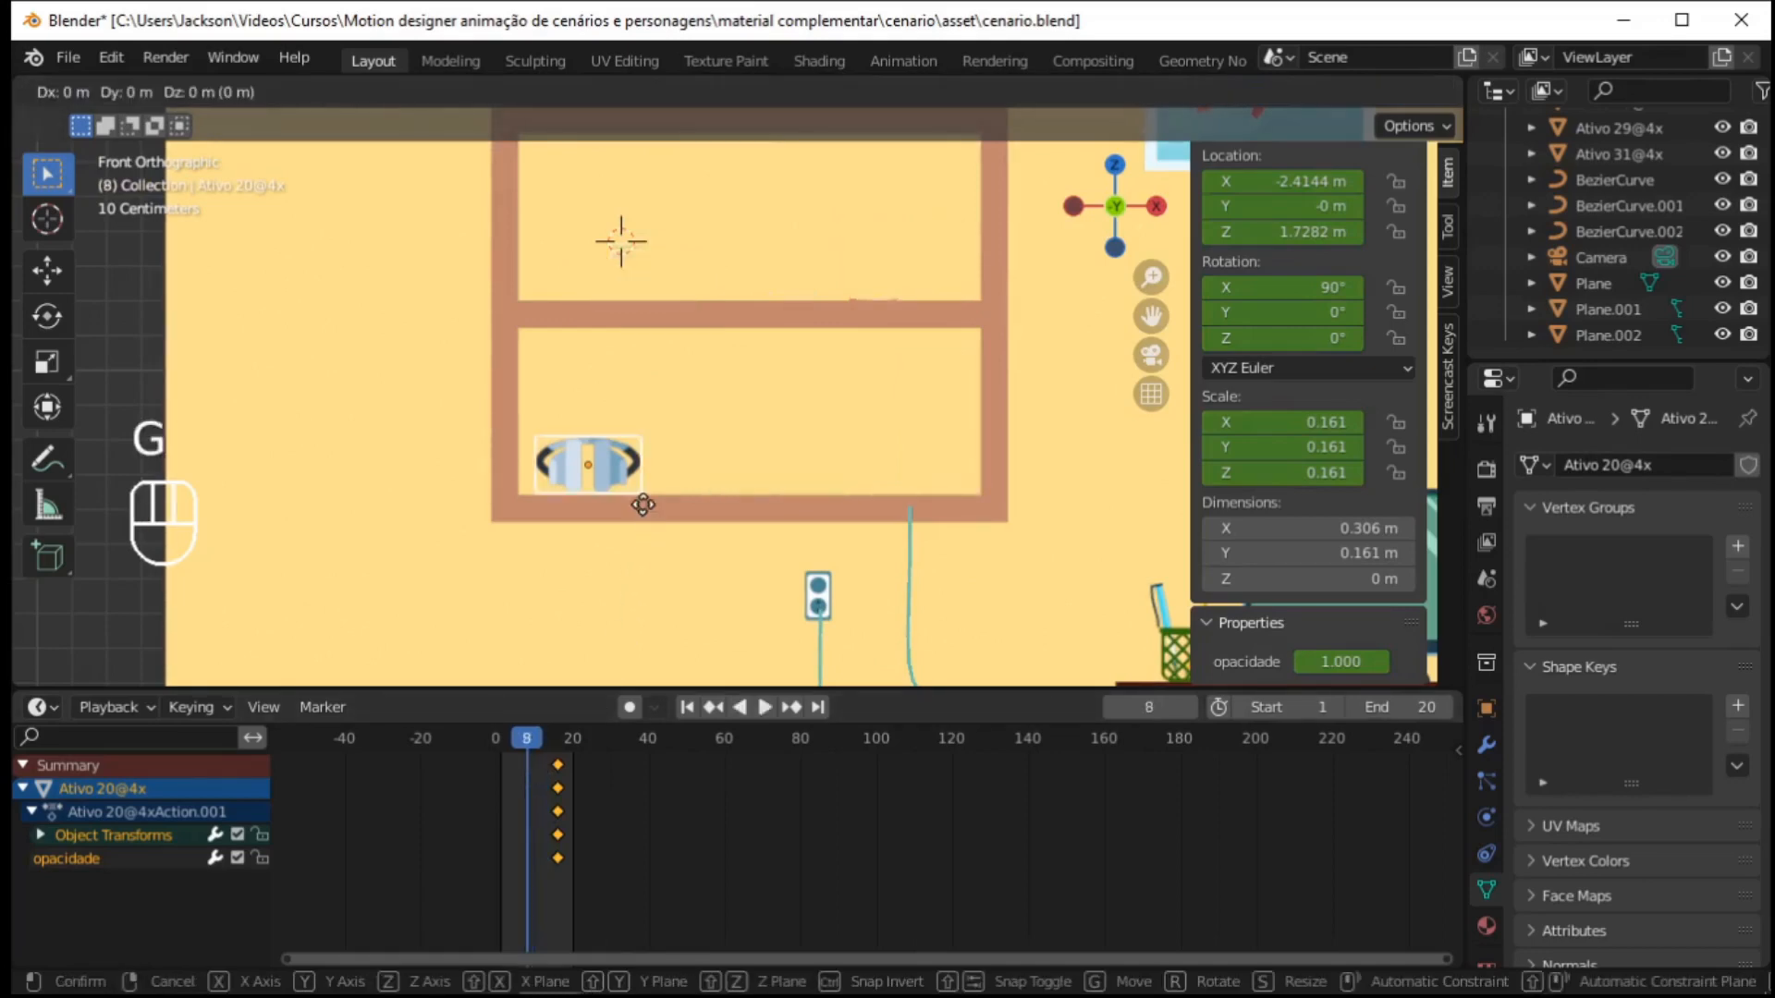
pyautogui.press('x')
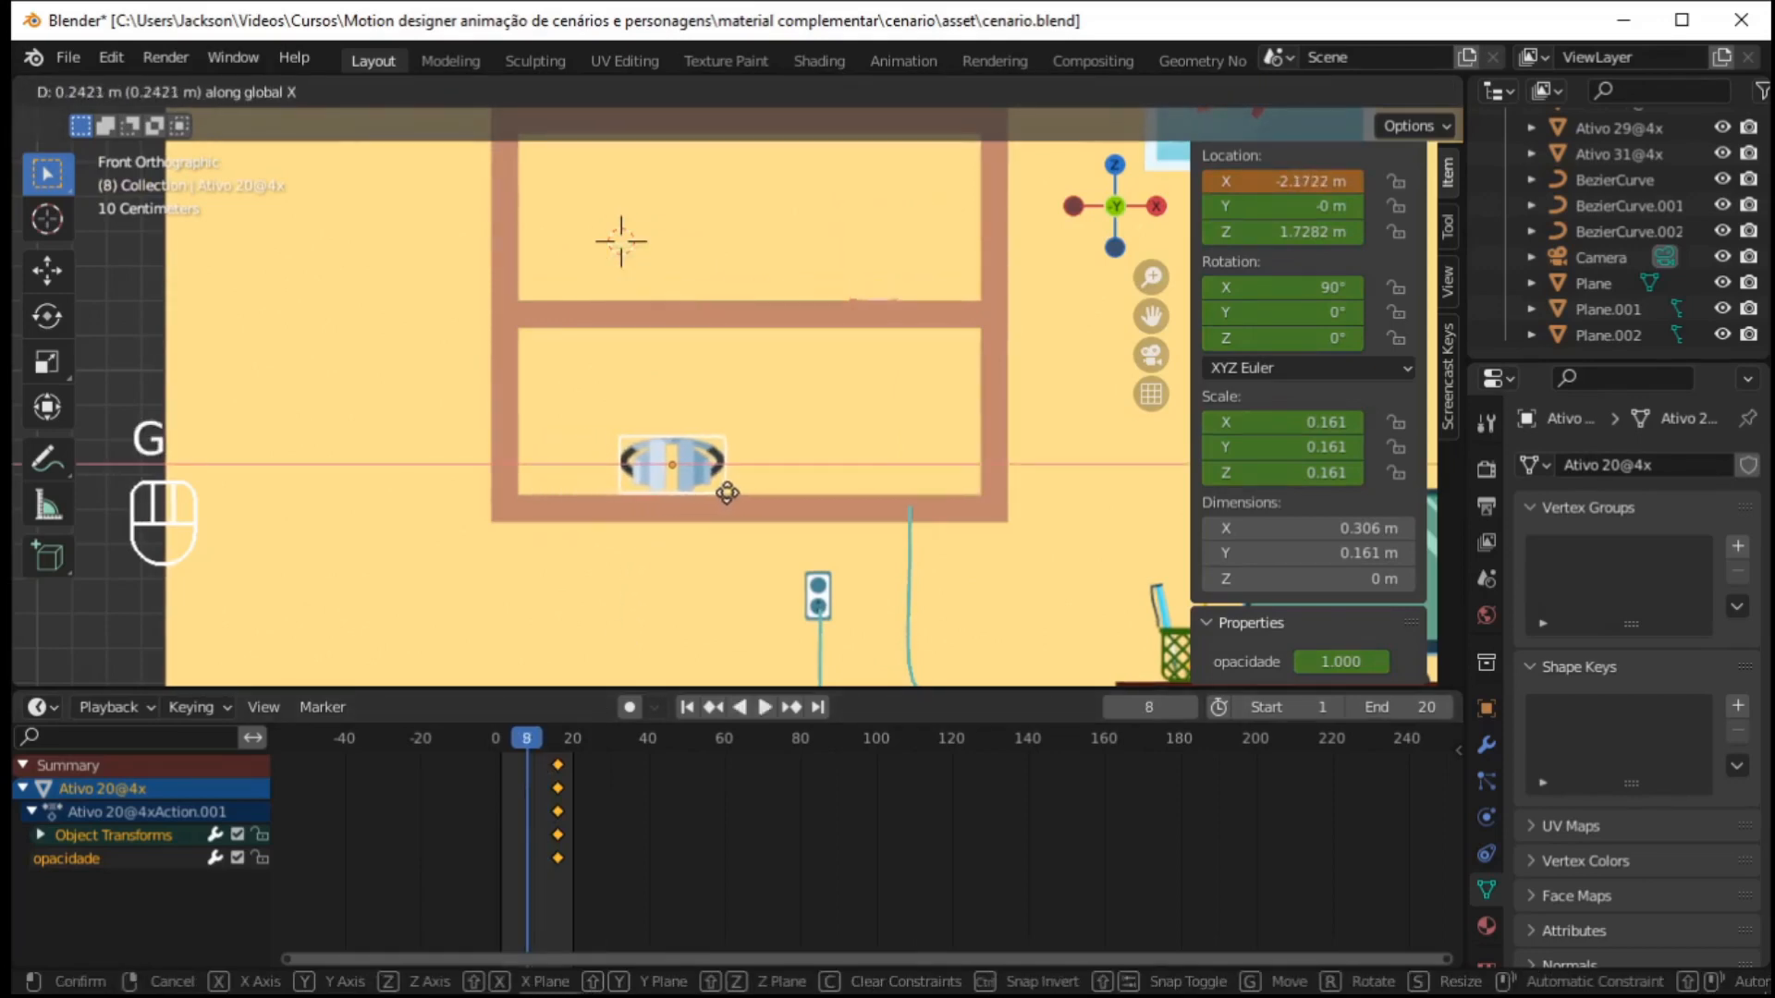
pyautogui.click(728, 492)
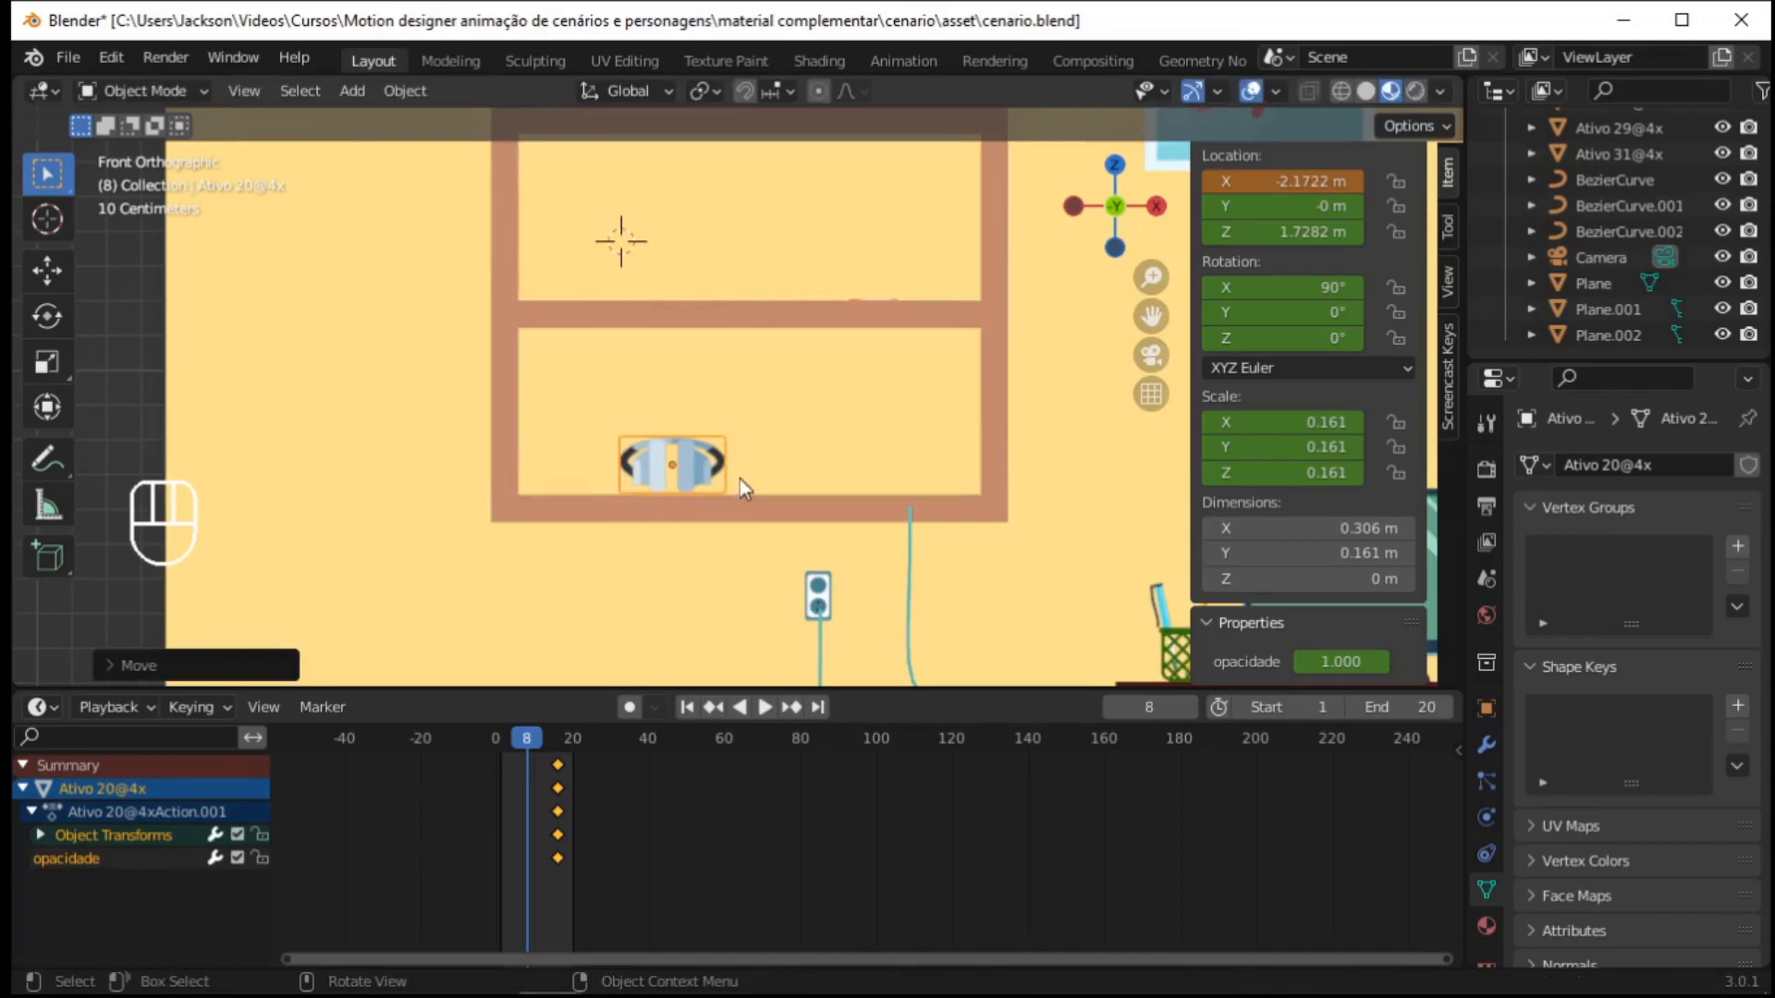
pyautogui.press('i')
pyautogui.click(756, 430)
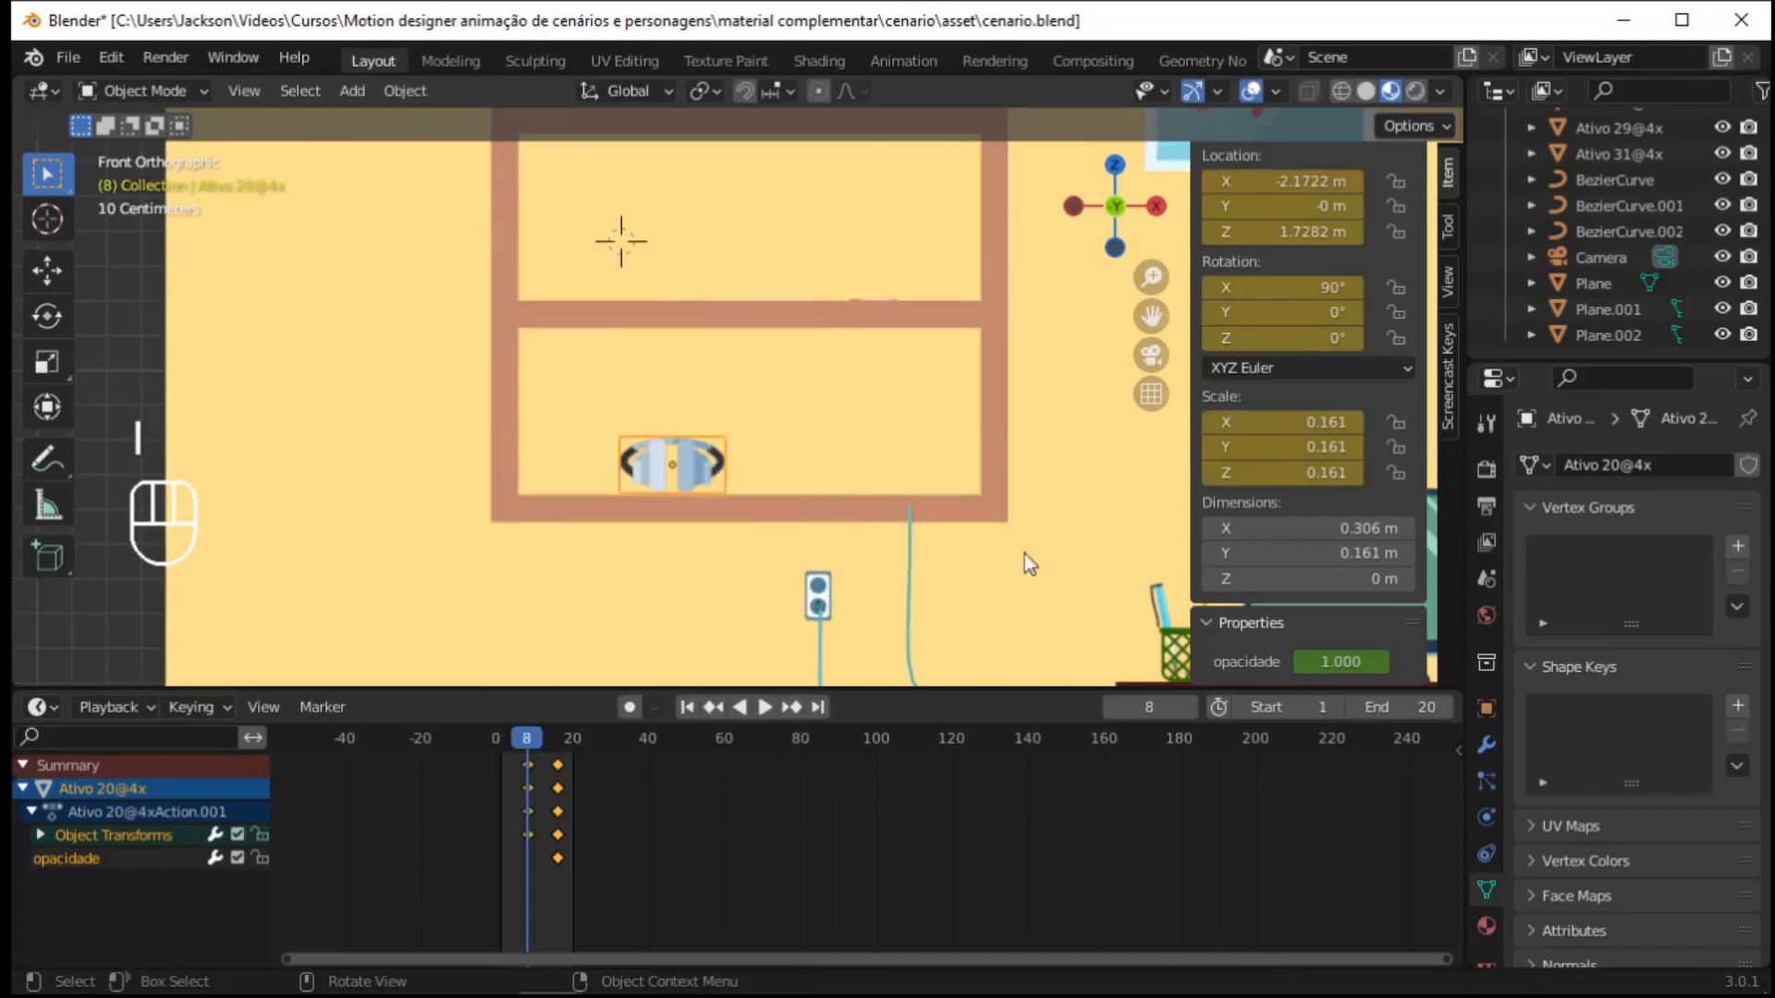
# Set the small blue object's opacidade to 0 at frame 8, keyframe it, and play the animation
pyautogui.moveTo(1377, 661)
pyautogui.mouseDown()
pyautogui.moveTo(1294, 661)
pyautogui.moveTo(1351, 657)
pyautogui.mouseUp()
pyautogui.press('i')
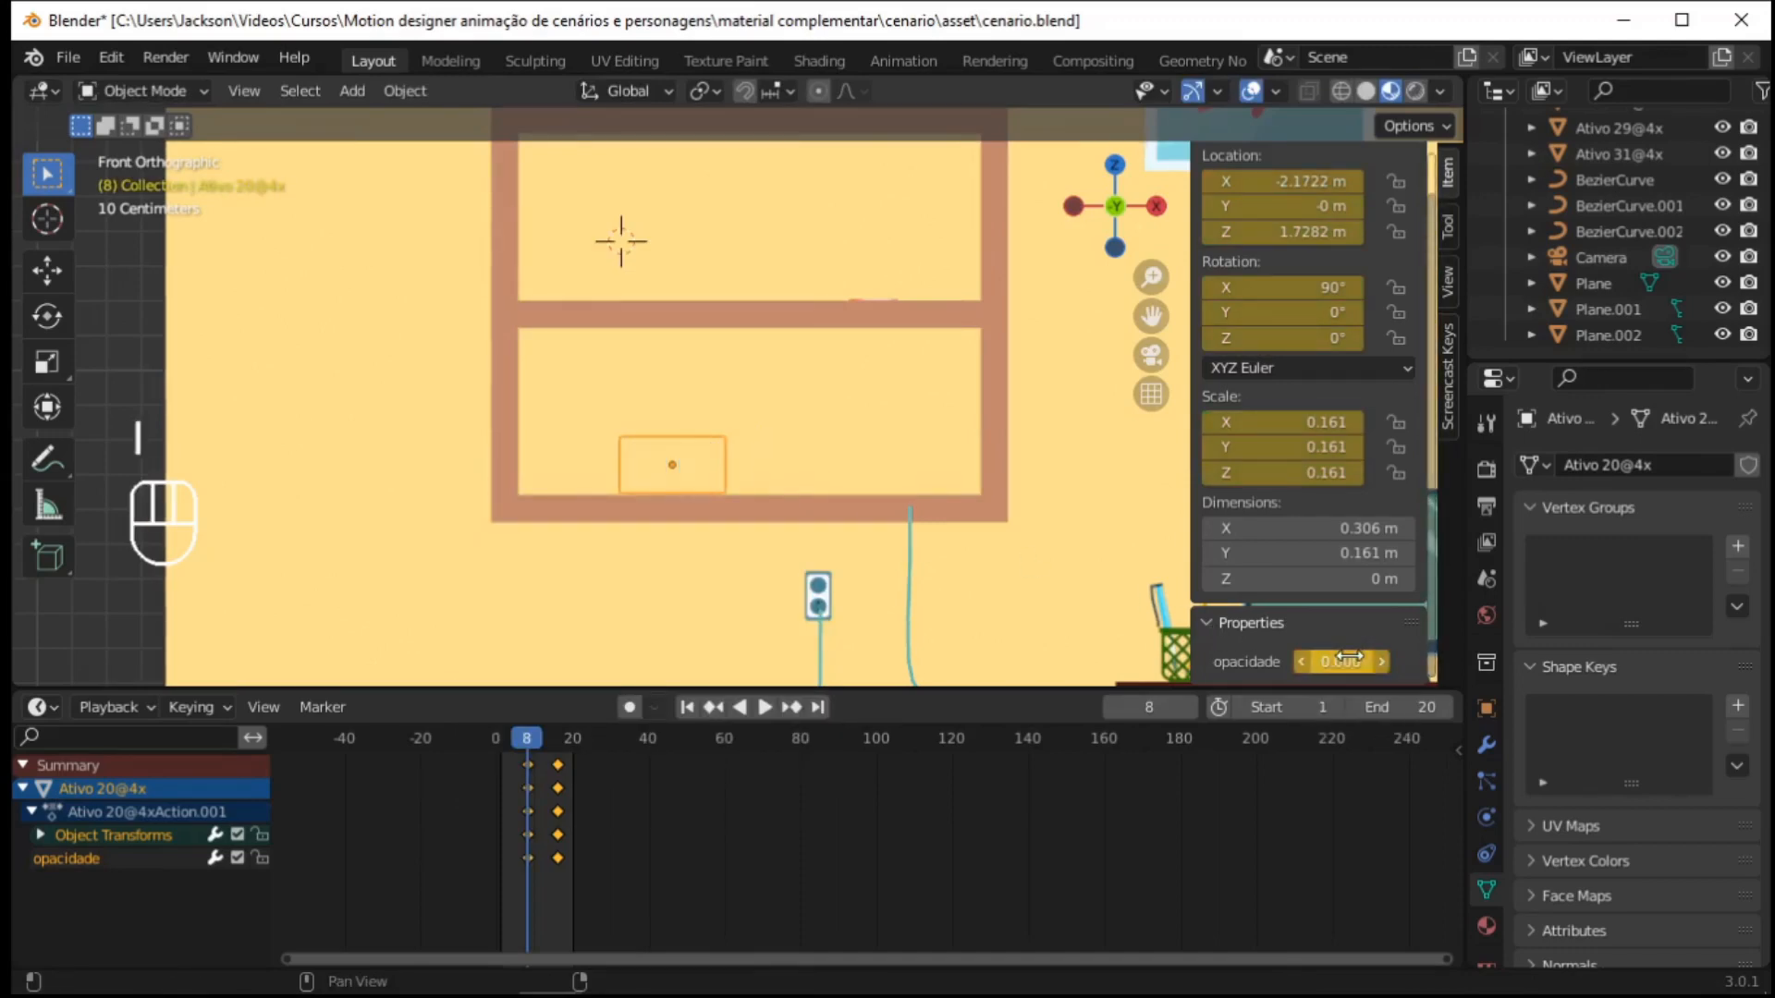
pyautogui.press('space')
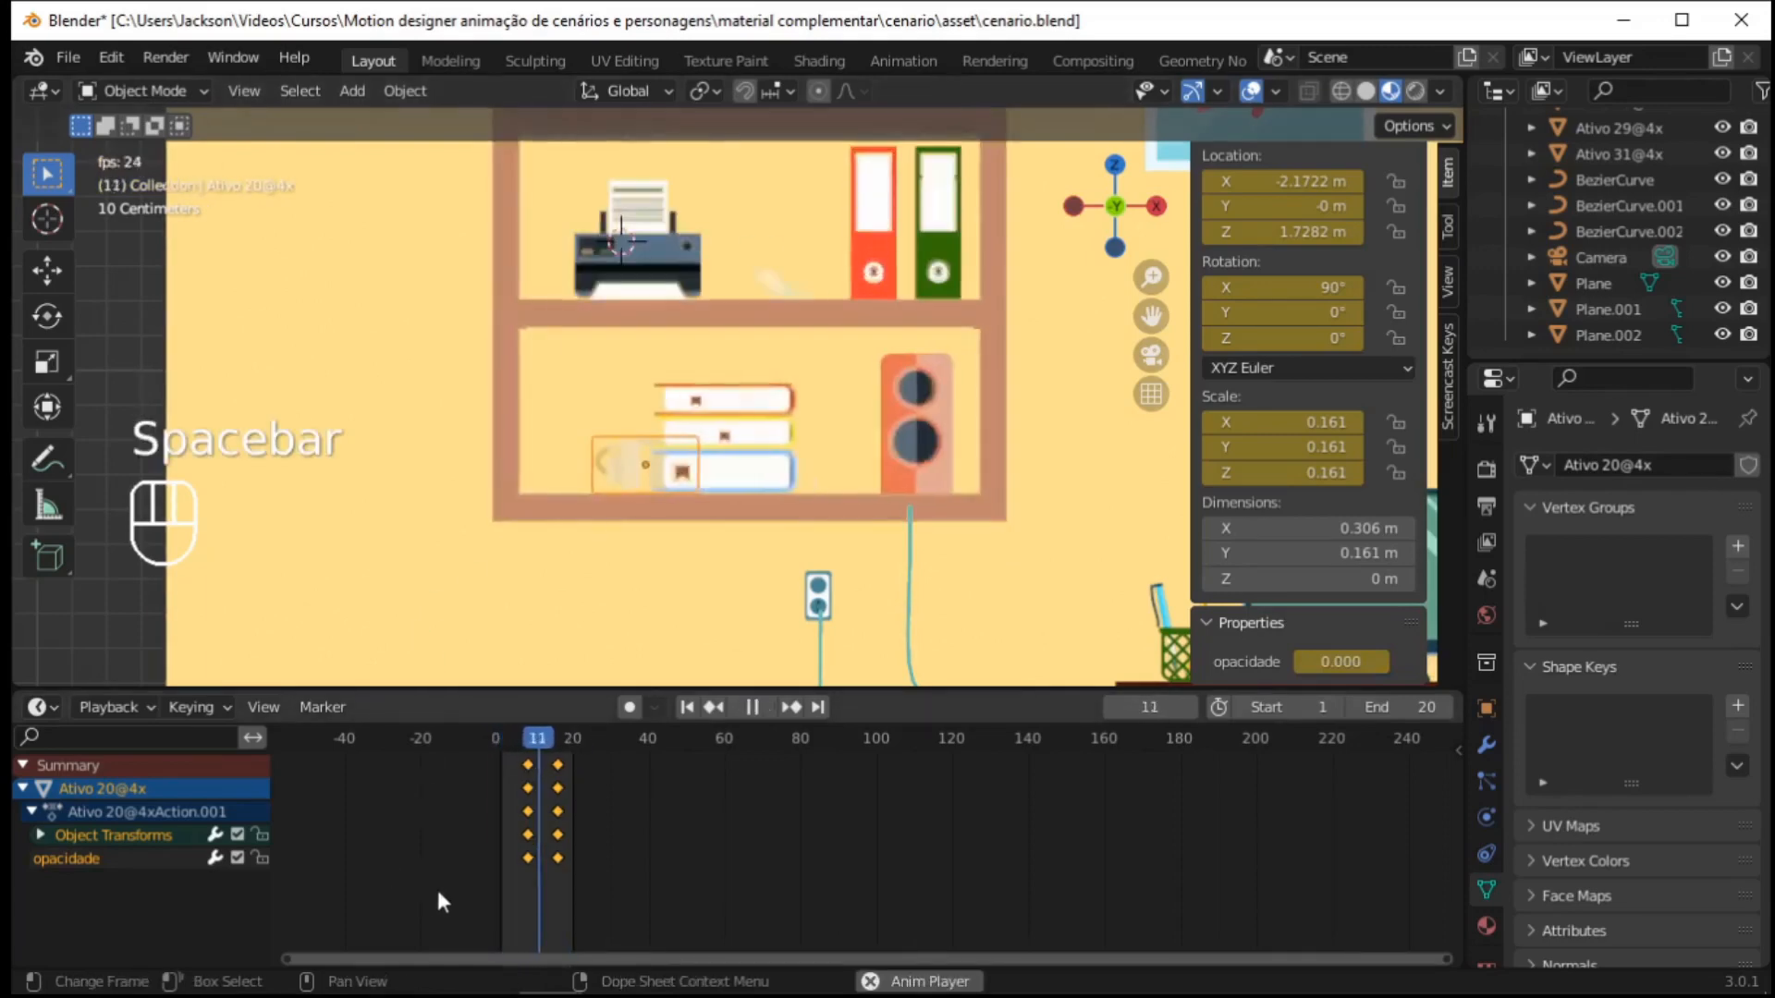
# Apply Back interpolation to all keyframes of the small blue object and review the whole bookshelf animation
pyautogui.moveTo(446, 893); pyautogui.dragTo(625, 750)
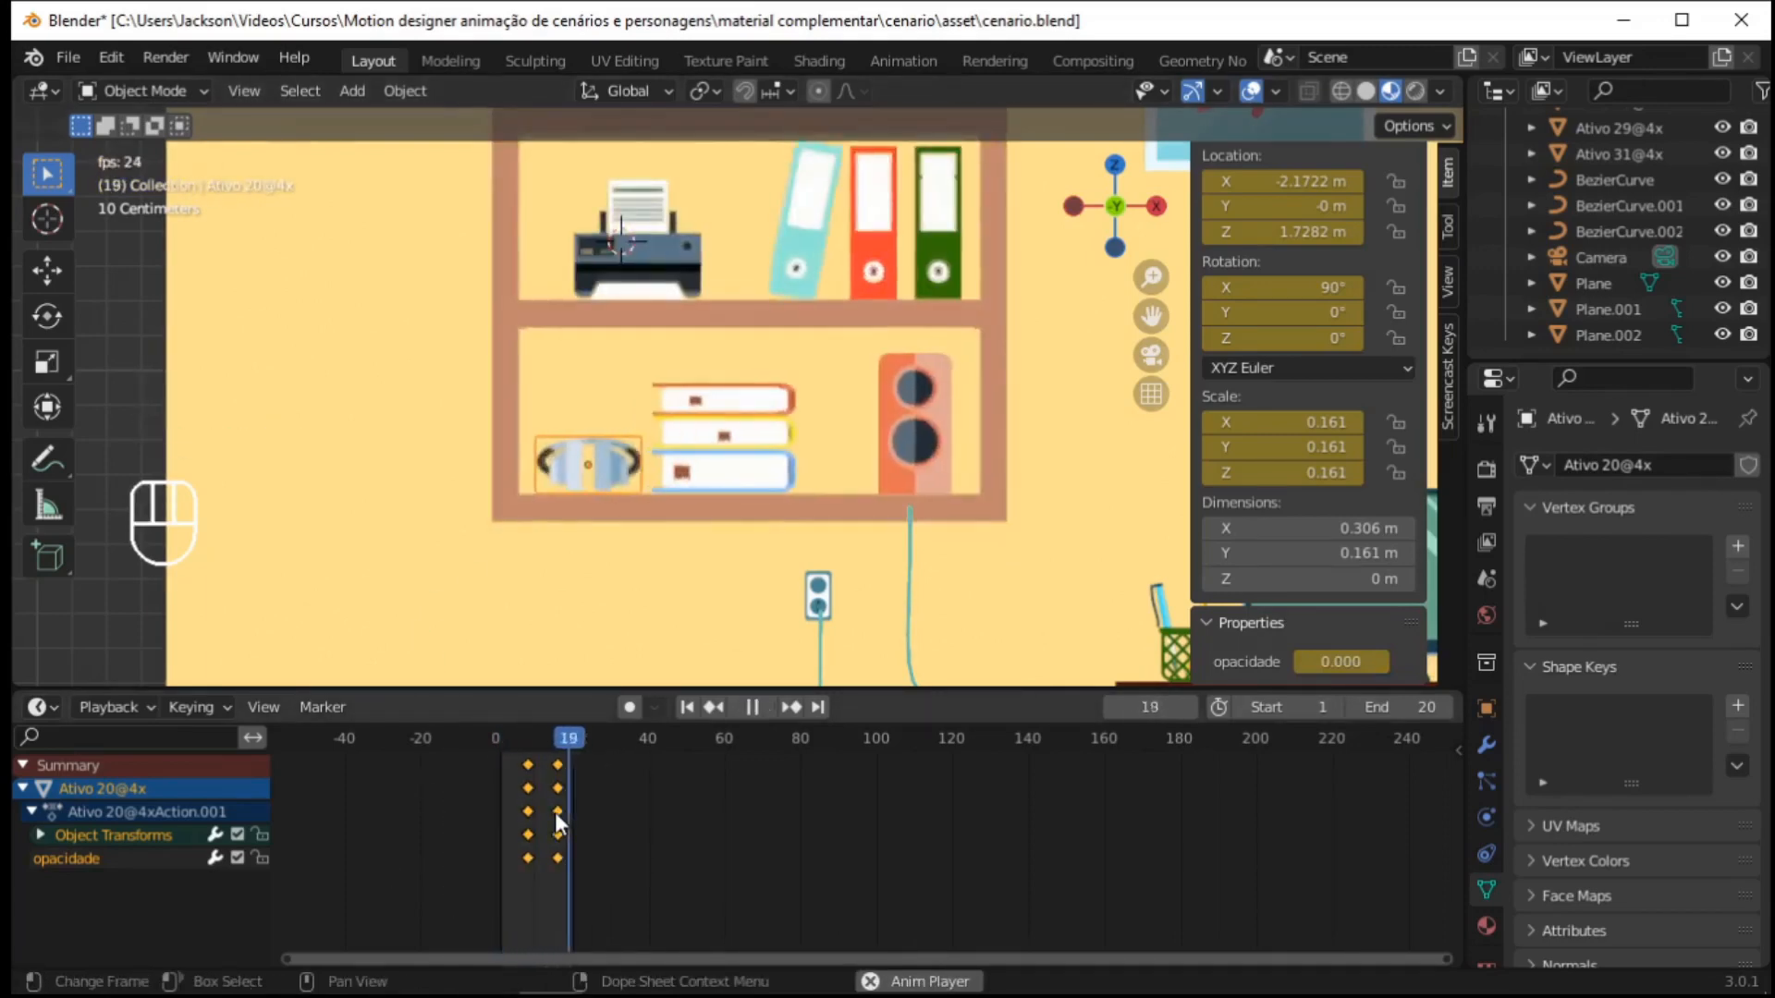
pyautogui.press('t')
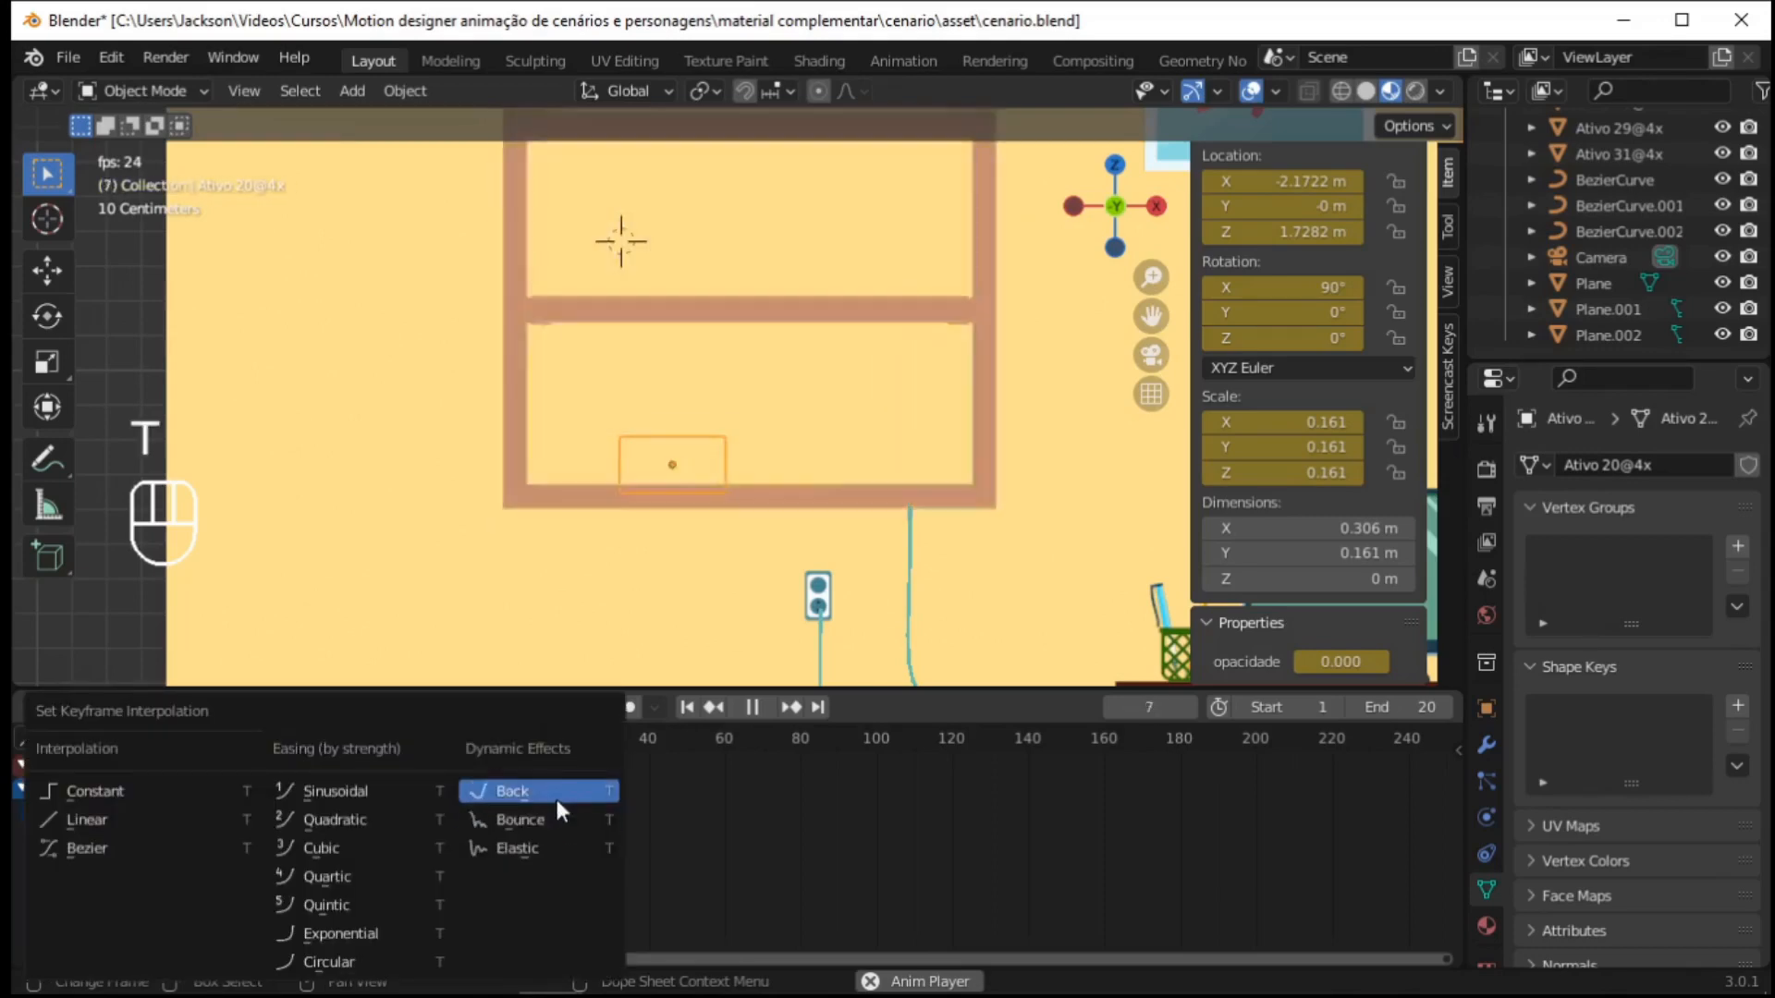
pyautogui.click(555, 793)
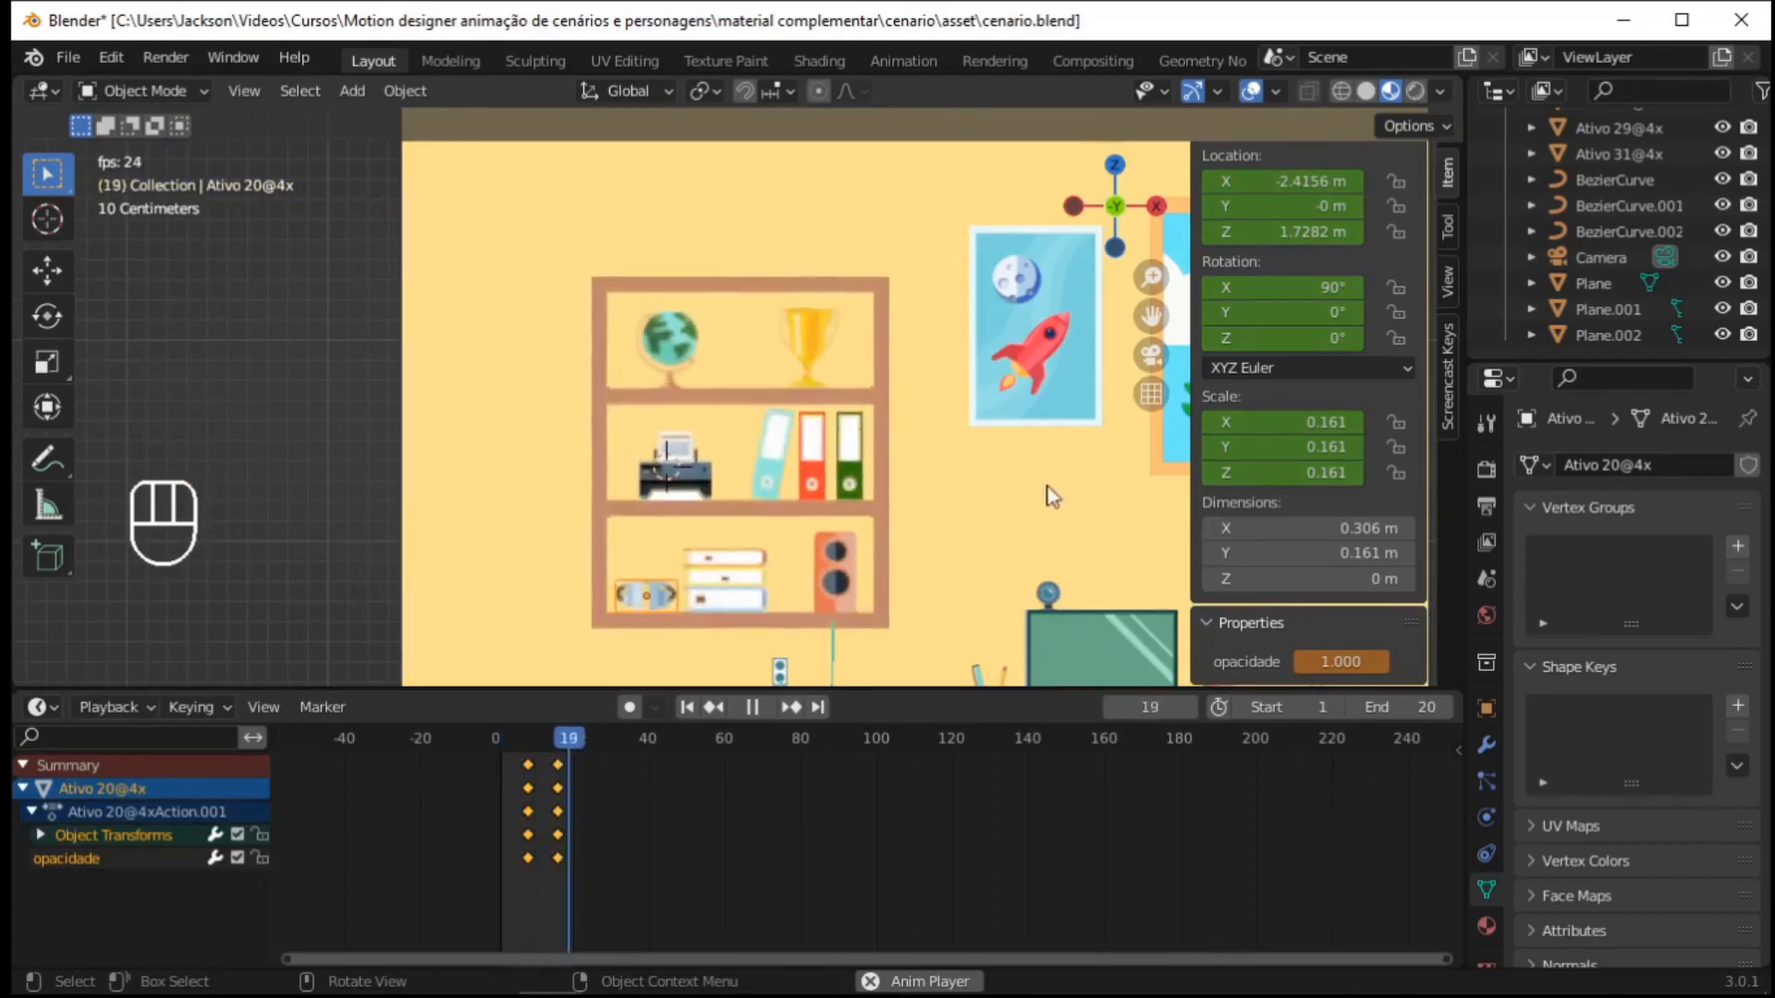
pyautogui.keyDown('shift'); pyautogui.moveTo(970, 481); pyautogui.dragTo(837, 479, button='middle'); pyautogui.keyUp('shift')
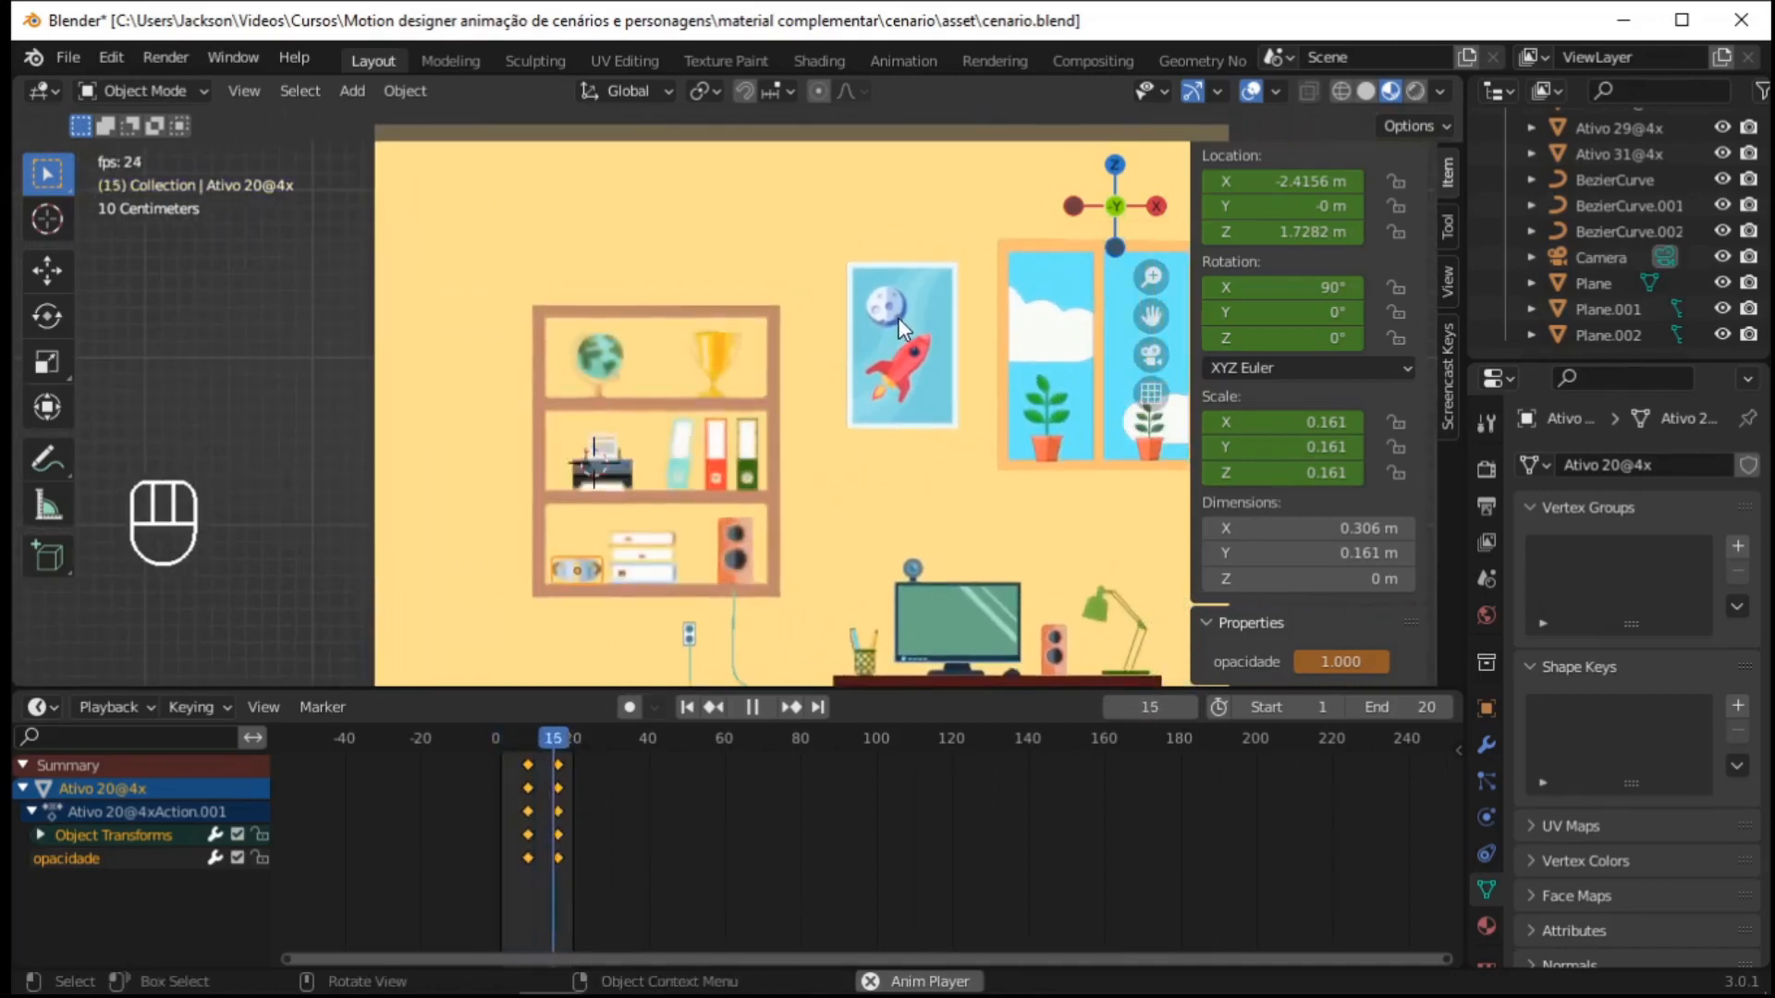